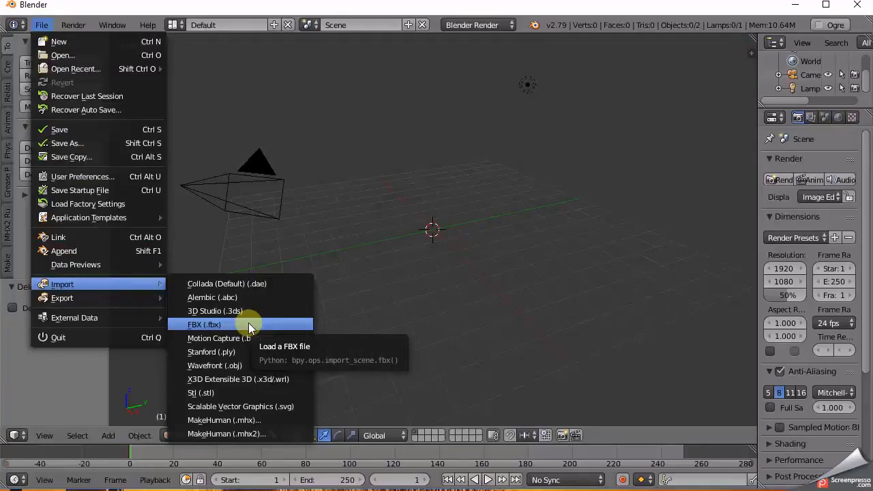
Import Gazelle_FBX.fbx from the BlenderWork modelFBX folder as an FBX model
click(249, 325)
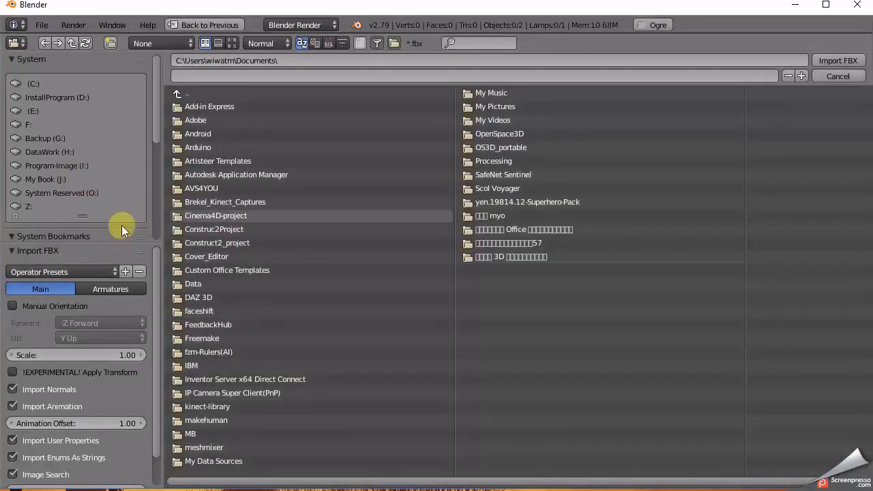
drag(155, 128, 143, 233)
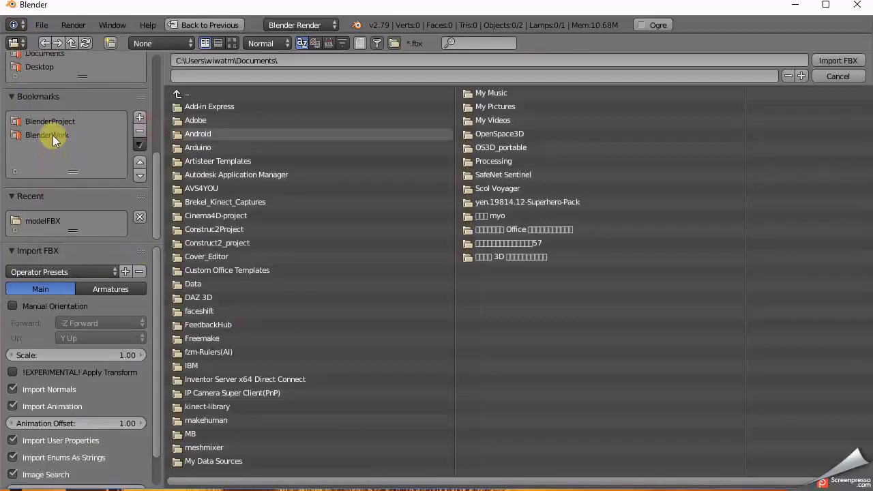
click(47, 135)
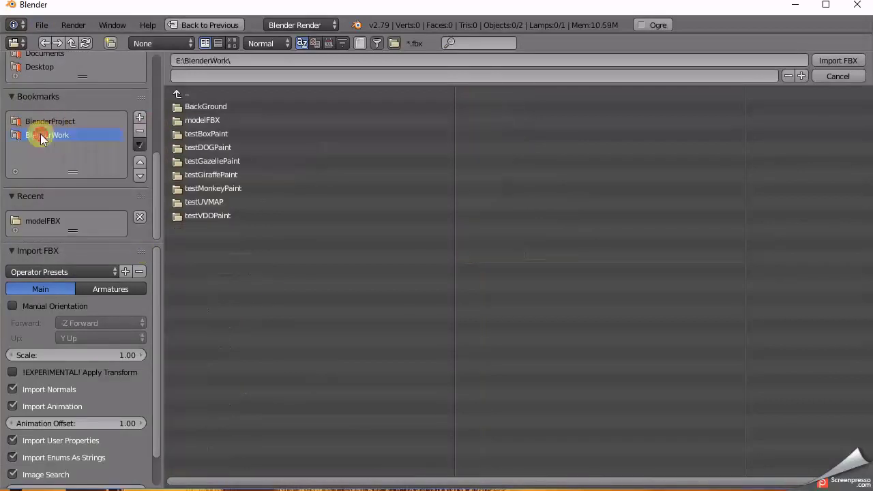
click(198, 120)
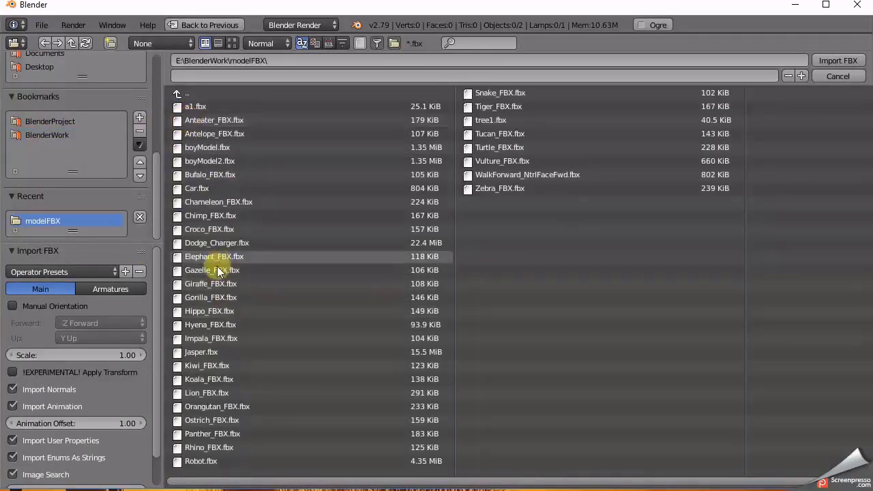
click(199, 271)
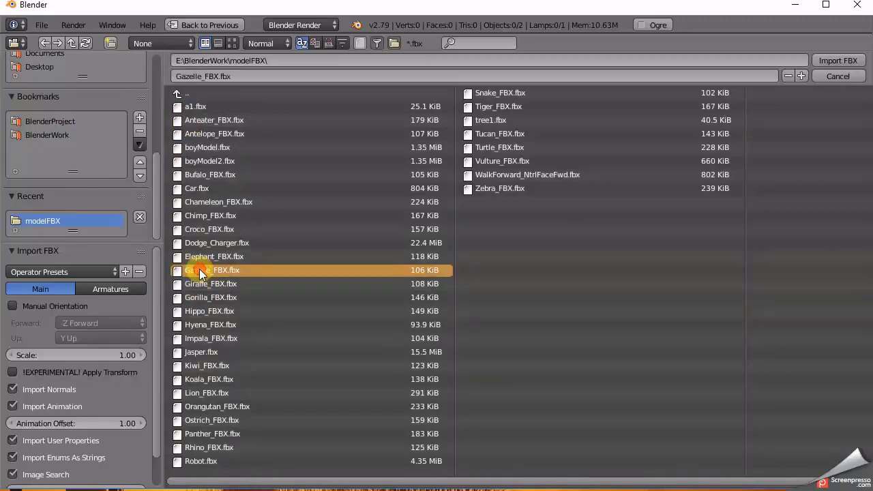
double_click(199, 270)
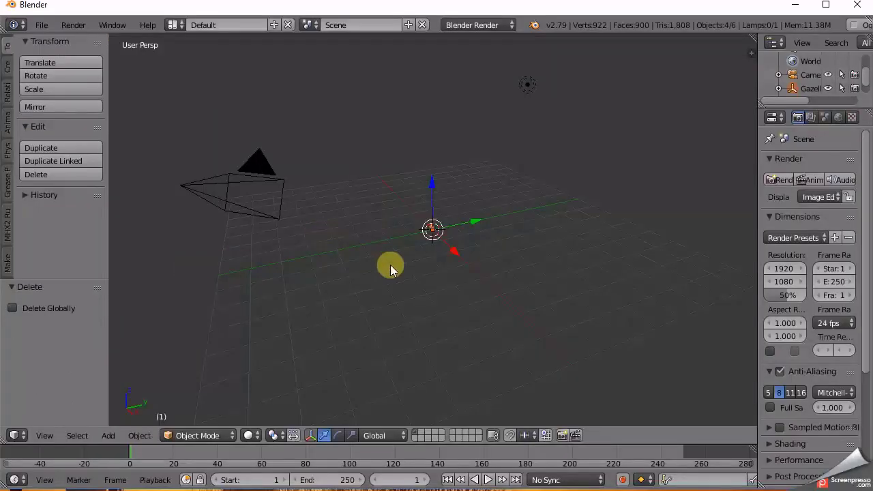
Scale the gazelle up to 1.318 and view it from the side
key(s)
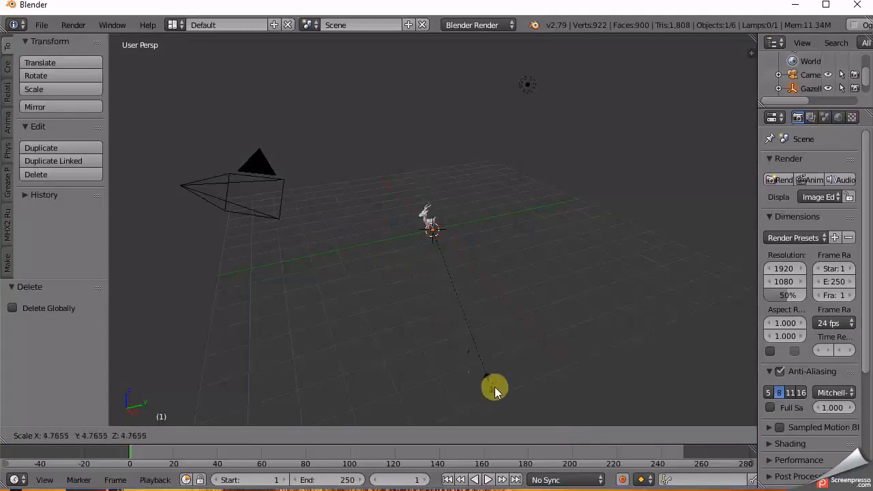
click(493, 390)
key(s)
click(458, 325)
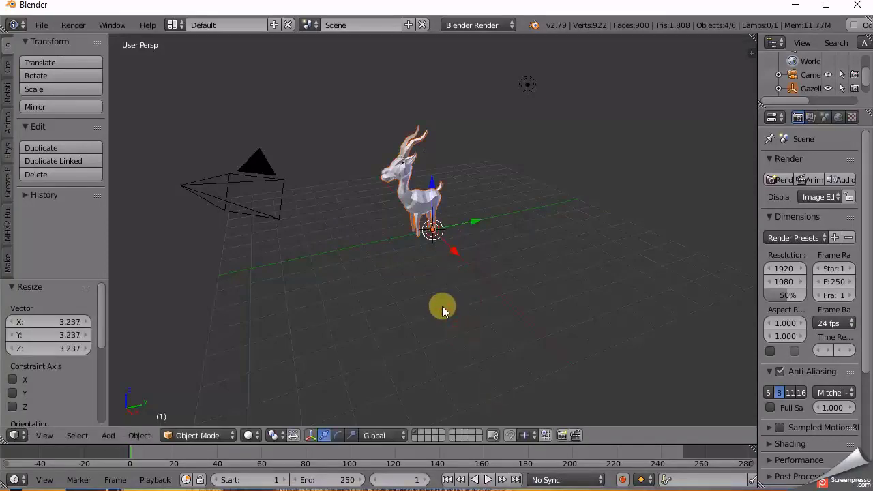
key(s)
click(445, 331)
middle_drag(443, 313, 461, 326)
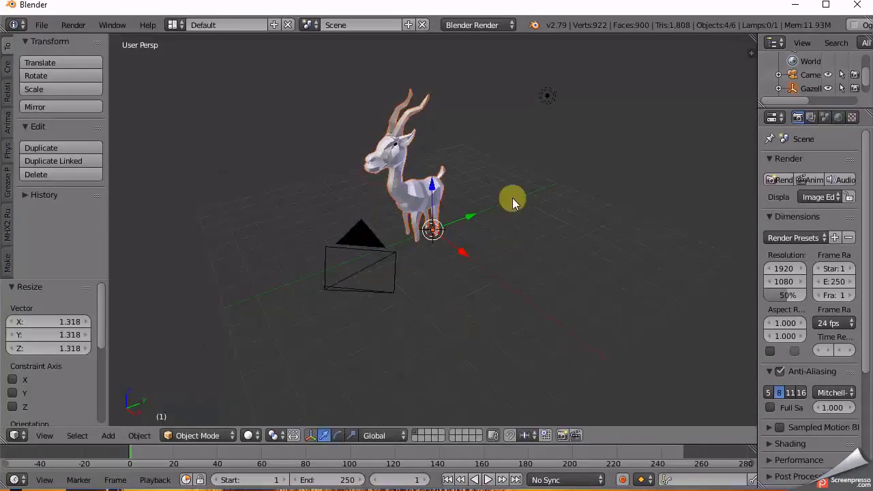
scroll(469, 218, up, 3)
scroll(469, 217, up, 1)
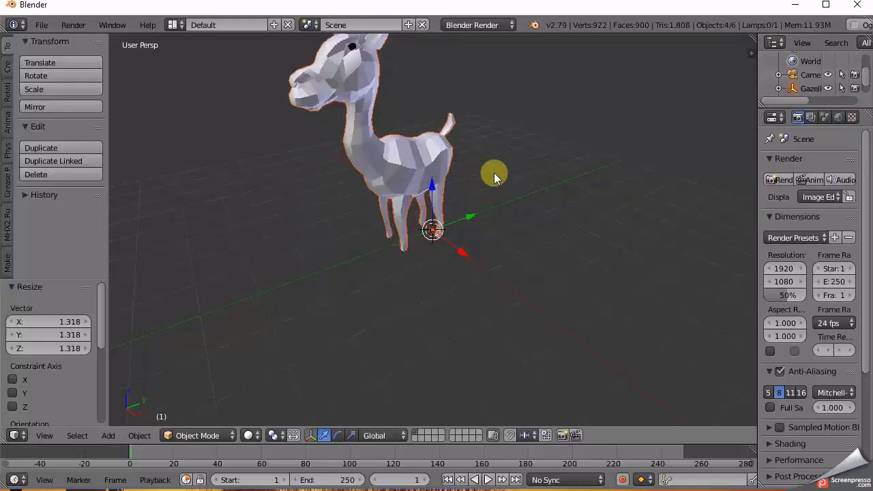
middle_drag(495, 173, 491, 232)
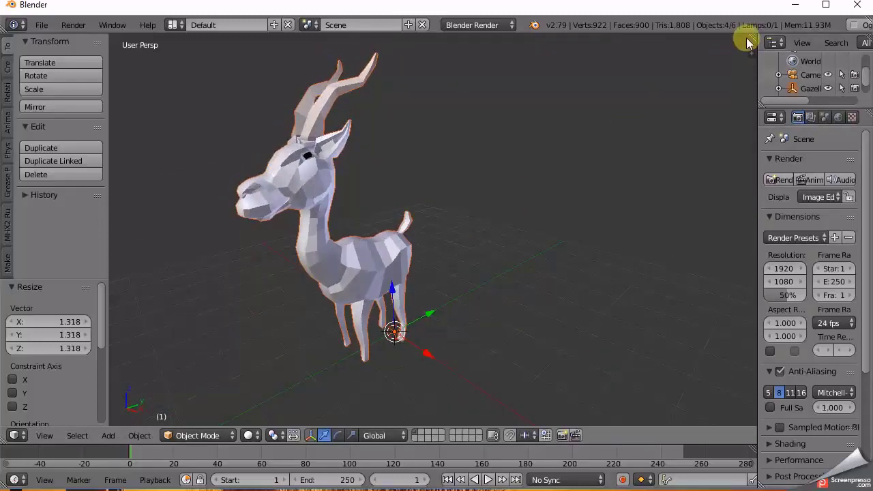
Split the workspace into two side-by-side 3D views, merging away an accidental extra area
drag(754, 37, 716, 61)
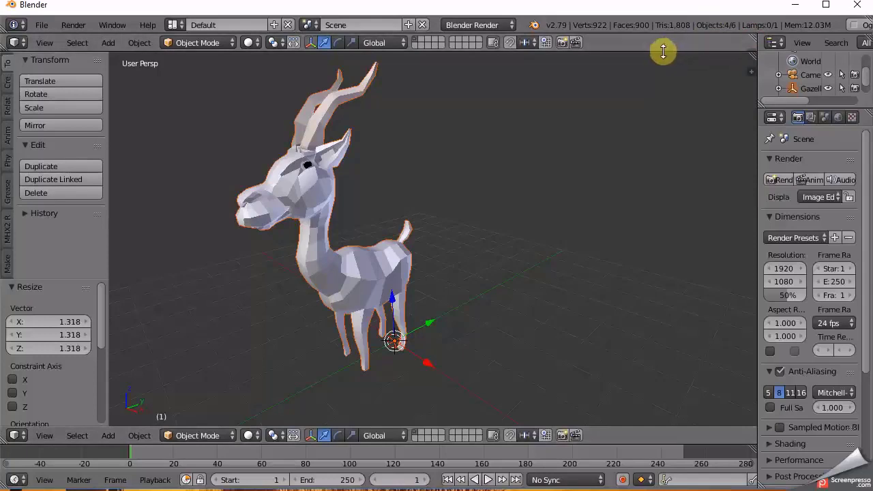
right_click(662, 53)
click(645, 63)
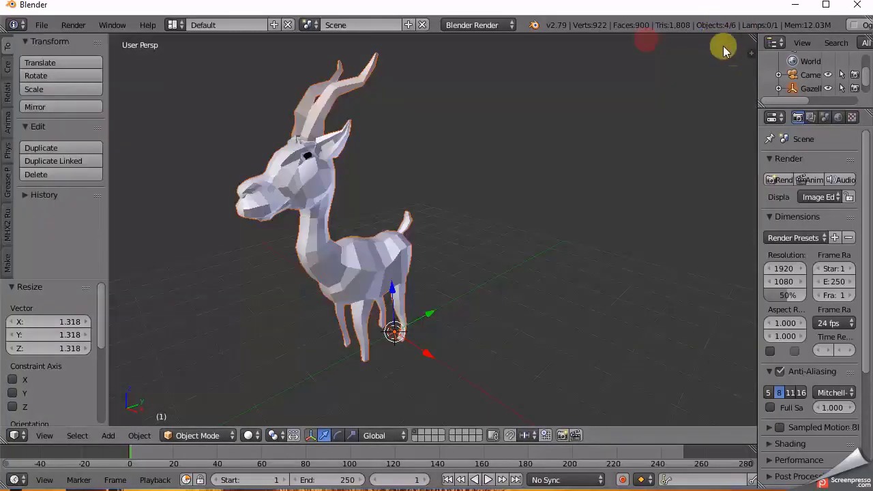
click(754, 39)
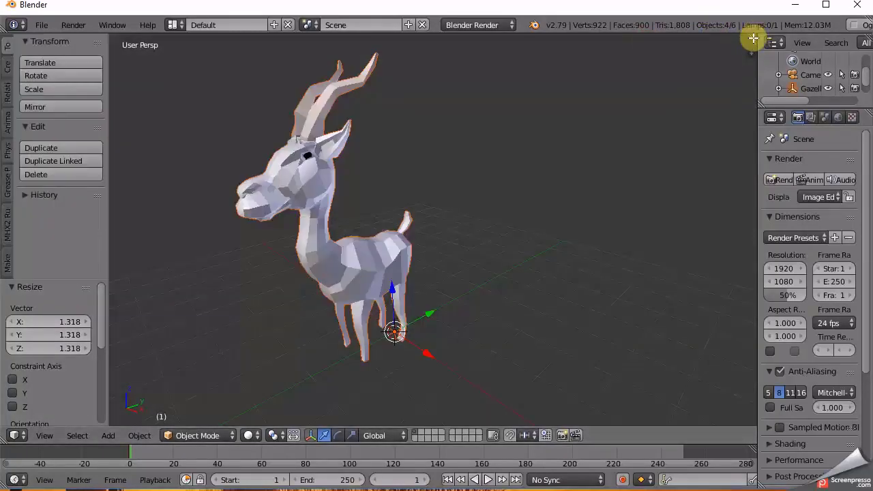
drag(754, 39, 412, 65)
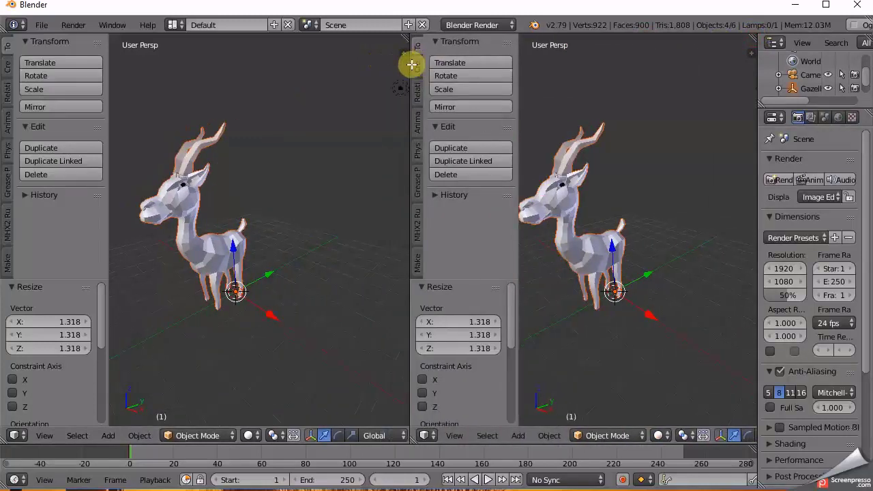
Turn the right area into a UV/Image Editor and look through the scene camera
click(427, 436)
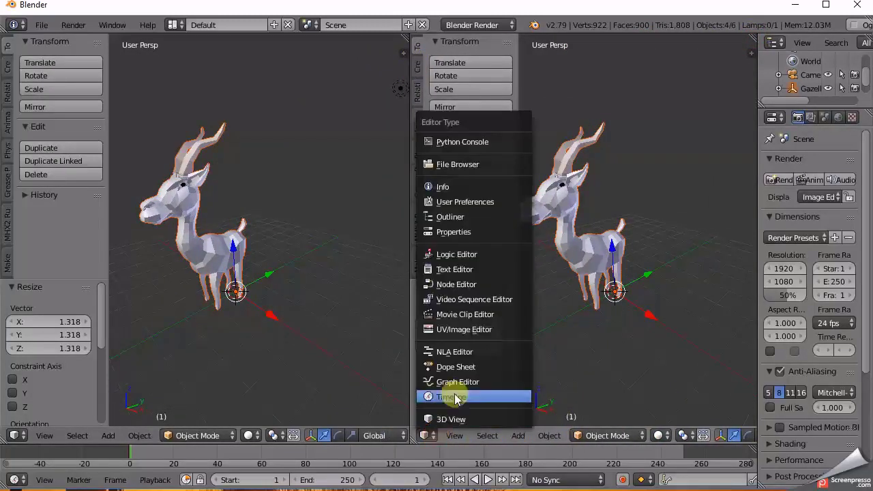
click(468, 330)
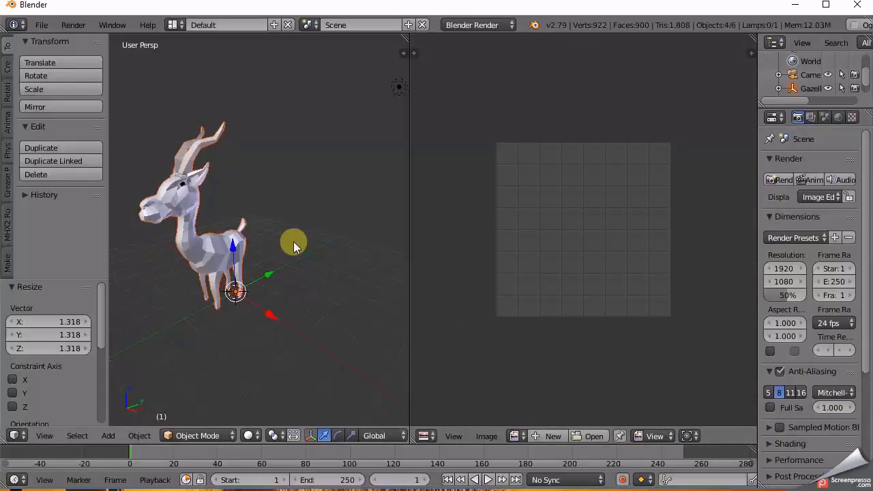
key(KP_0)
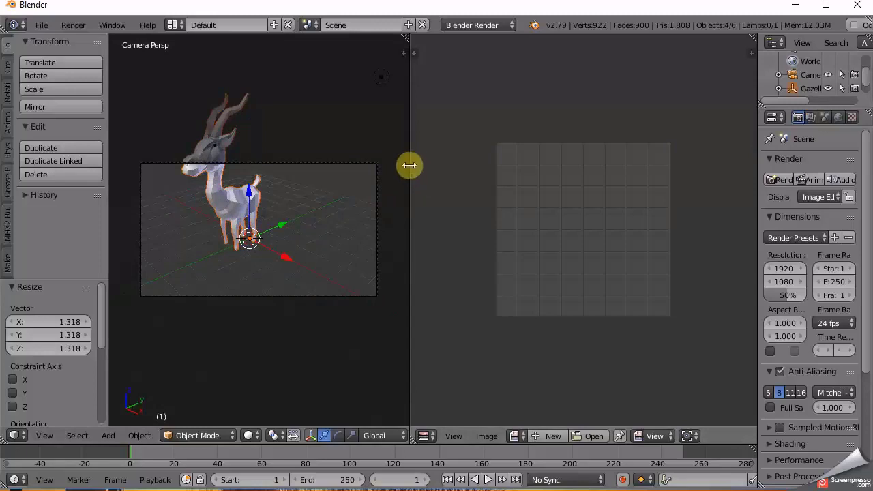
drag(409, 164, 454, 164)
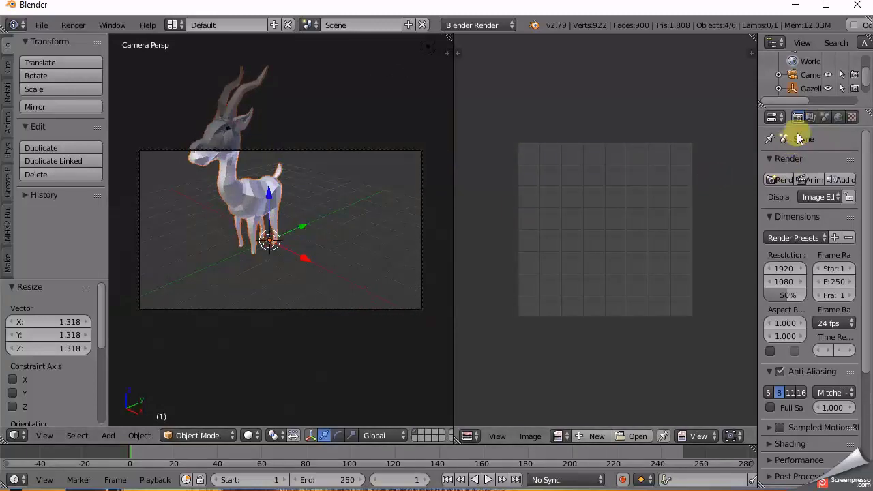
Set the render resolution to 1024 × 1024 px
drag(757, 140, 717, 140)
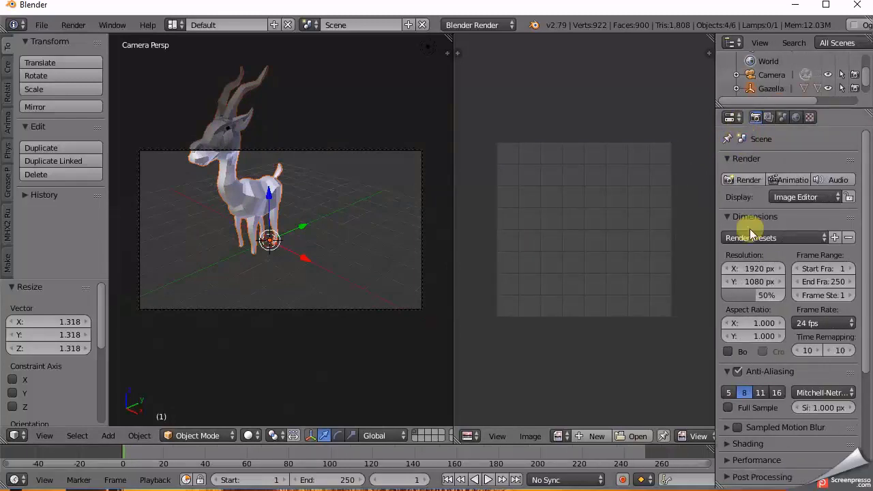
click(752, 266)
text(1024)
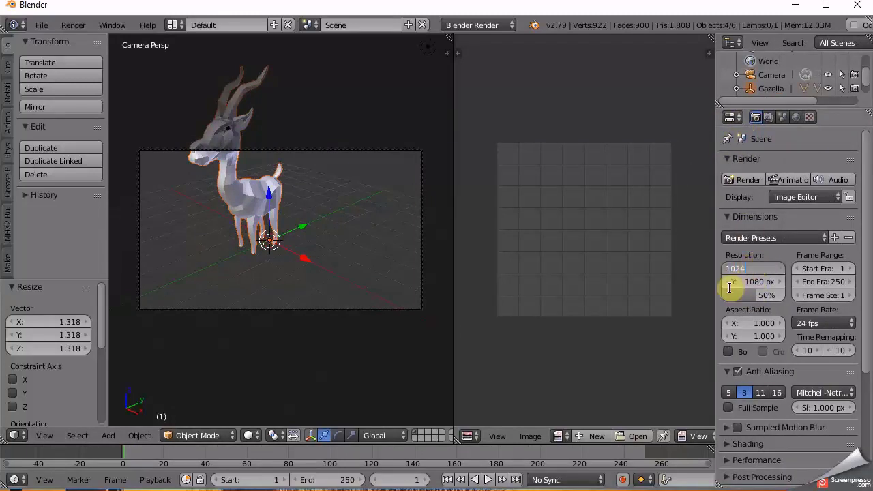
key(Return)
click(756, 279)
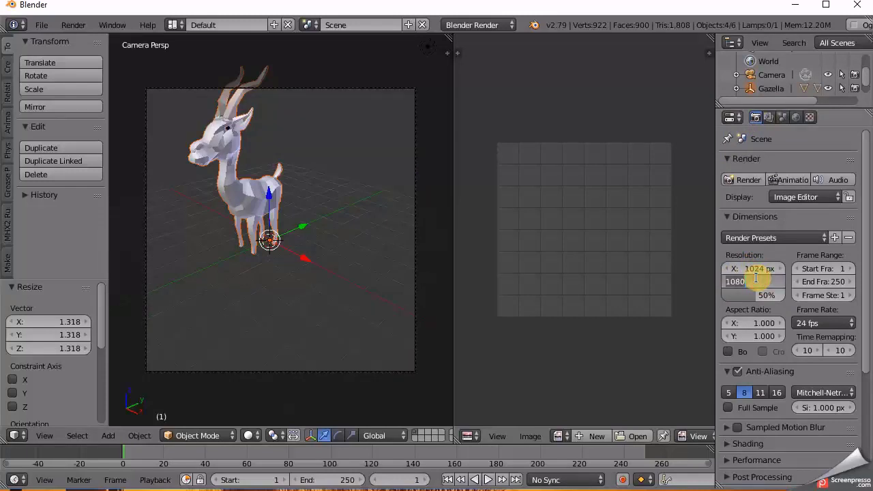
key(Return)
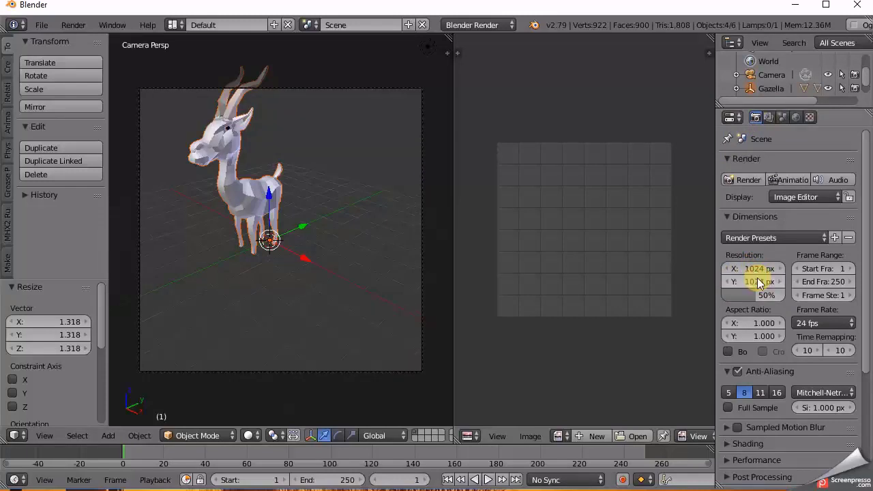
Select the camera and enable Lock Camera to View in the side panel
right_click(345, 89)
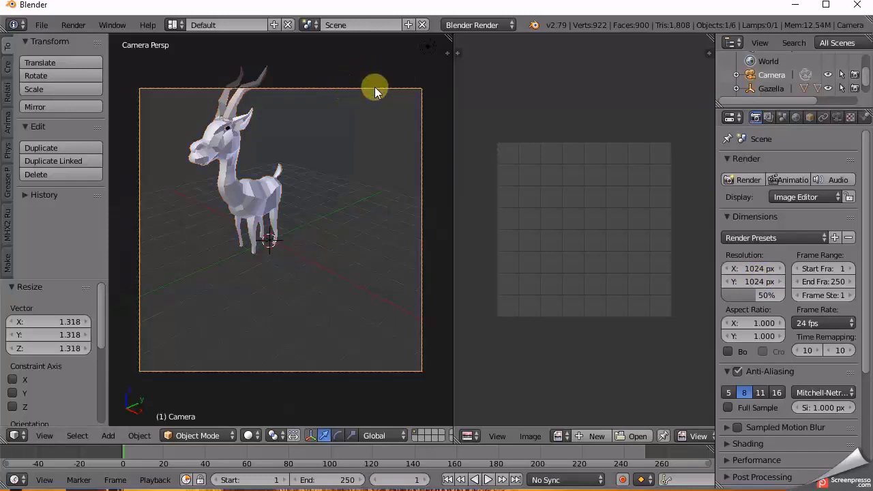
key(n)
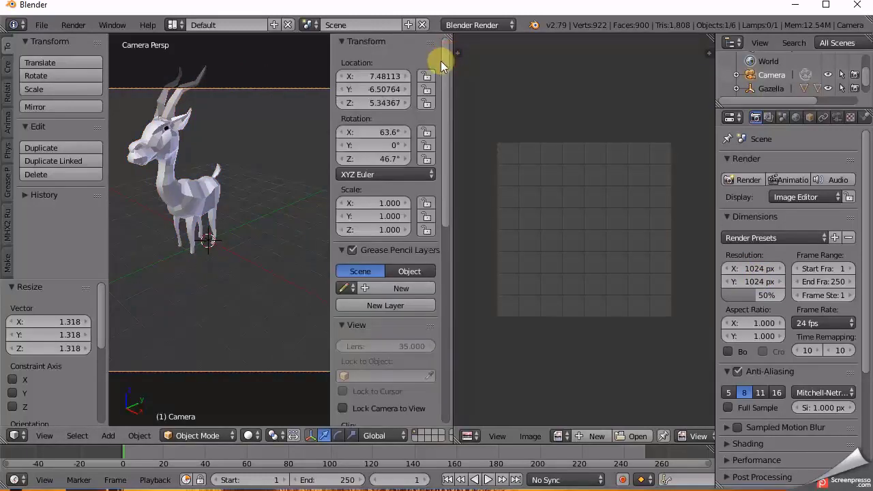
drag(446, 209, 447, 312)
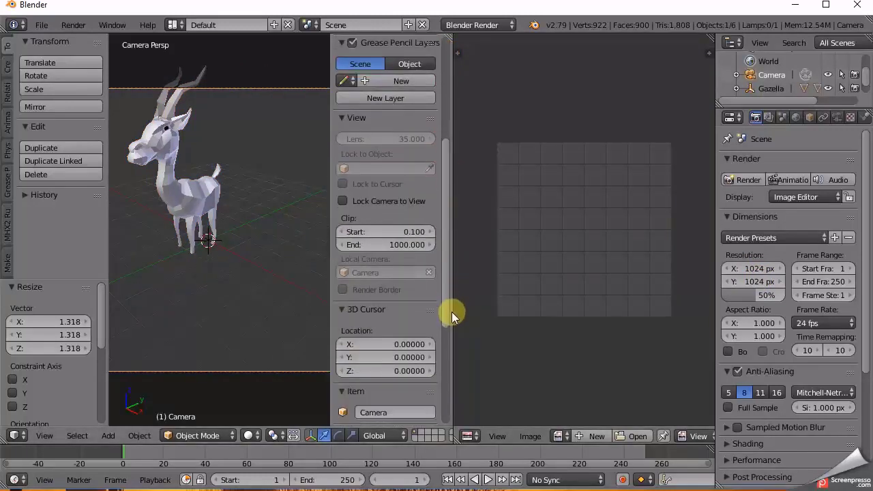
click(344, 202)
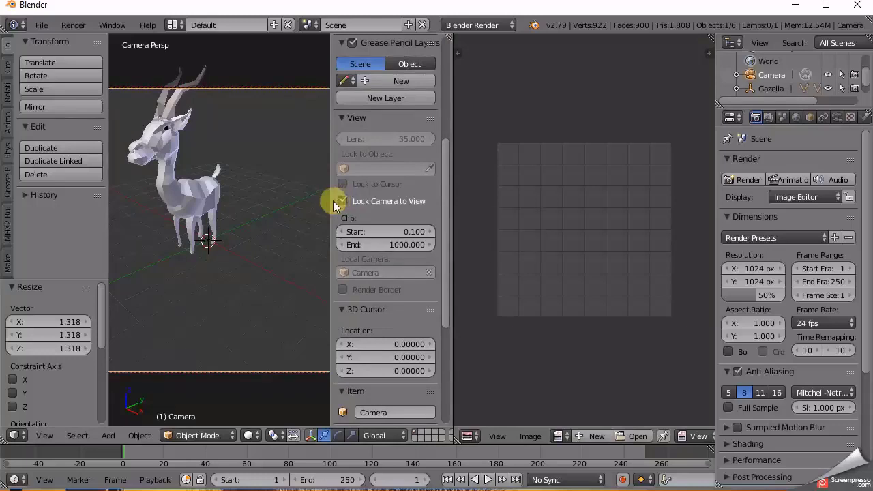
key(n)
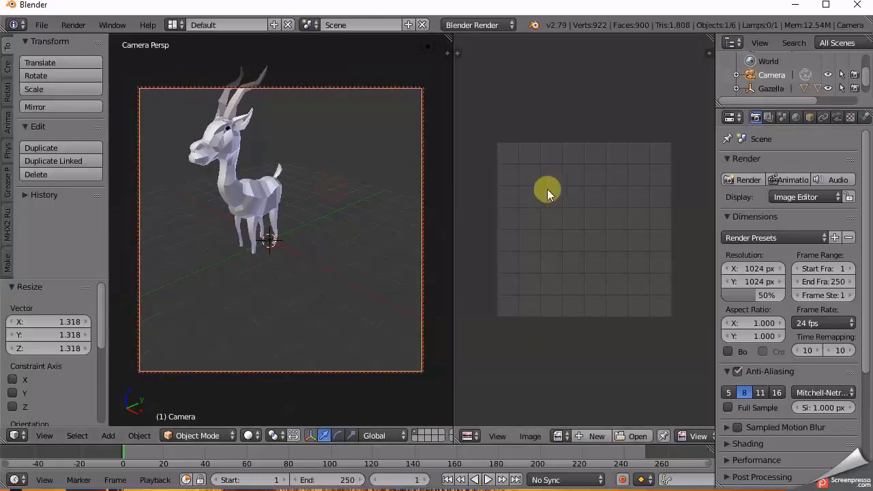
Pan, orbit and zoom so the whole gazelle fills the square camera shot
shift+middle_drag(350, 247, 433, 304)
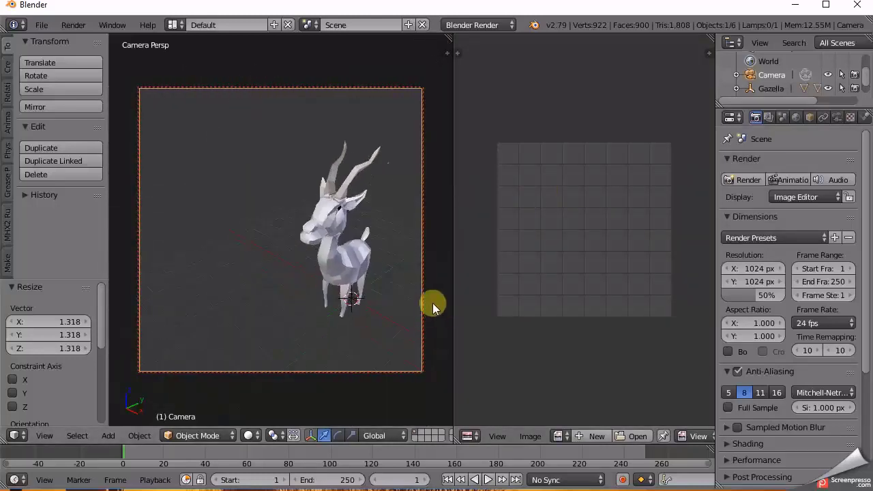
middle_drag(321, 318, 290, 315)
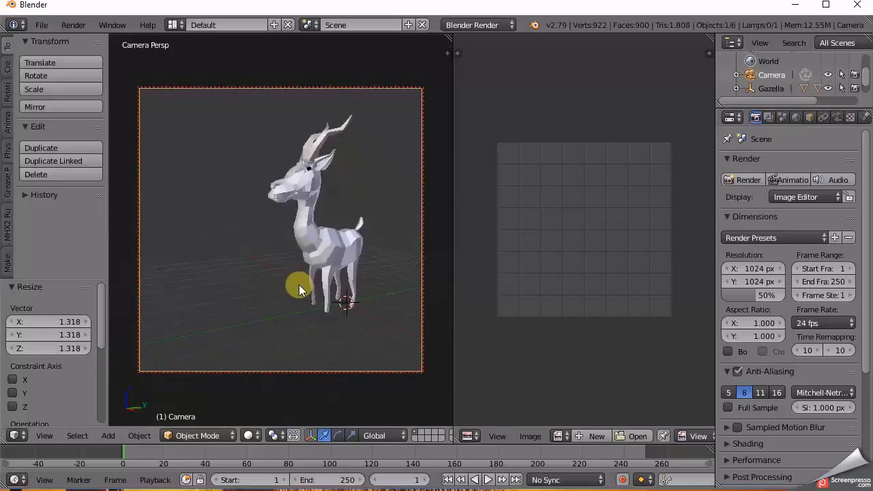
scroll(305, 300, up, 3)
scroll(308, 302, down, 2)
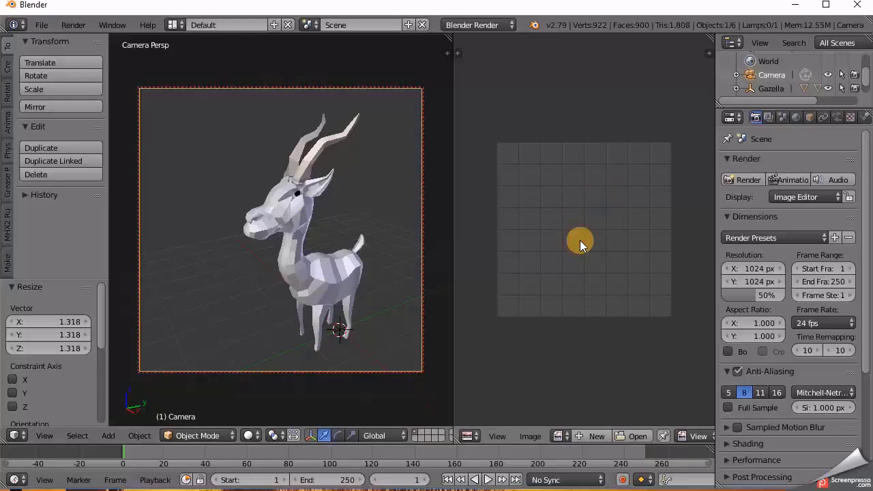
Render the gazelle from the camera and resize the properties panel
key(F12)
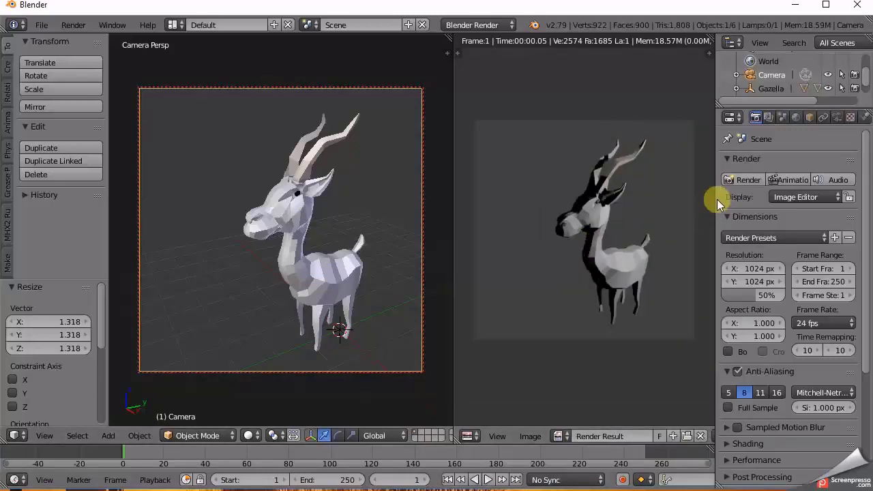
drag(715, 199, 765, 198)
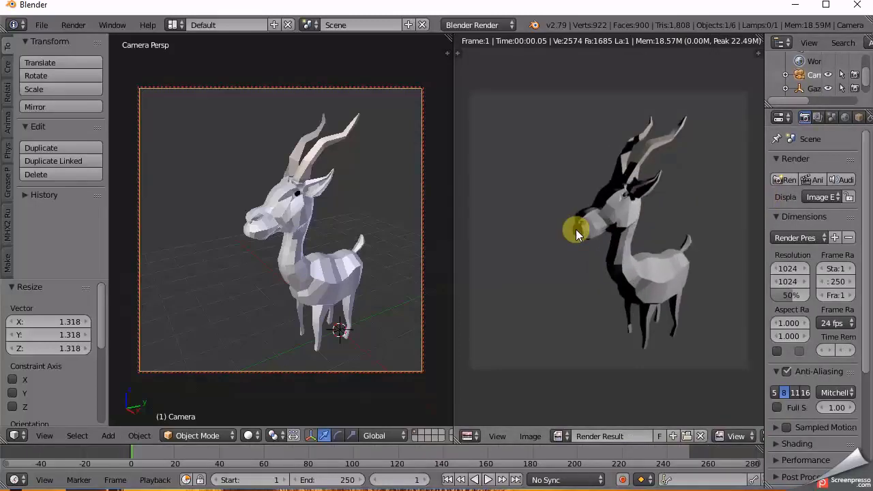
drag(766, 139, 707, 141)
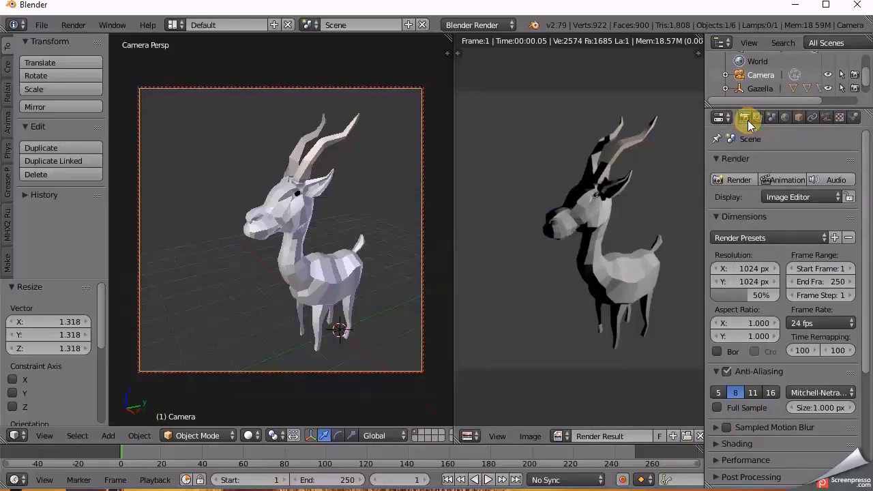
scroll(745, 292, down, 3)
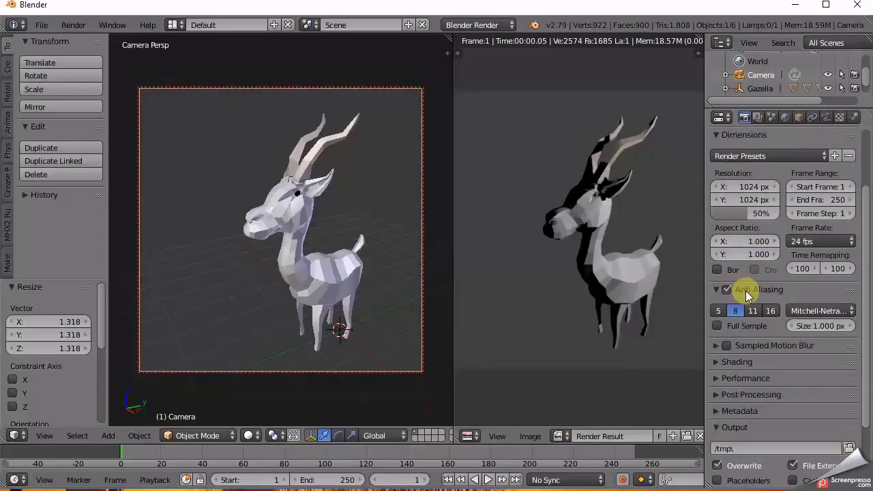
scroll(746, 291, up, 3)
scroll(746, 291, down, 6)
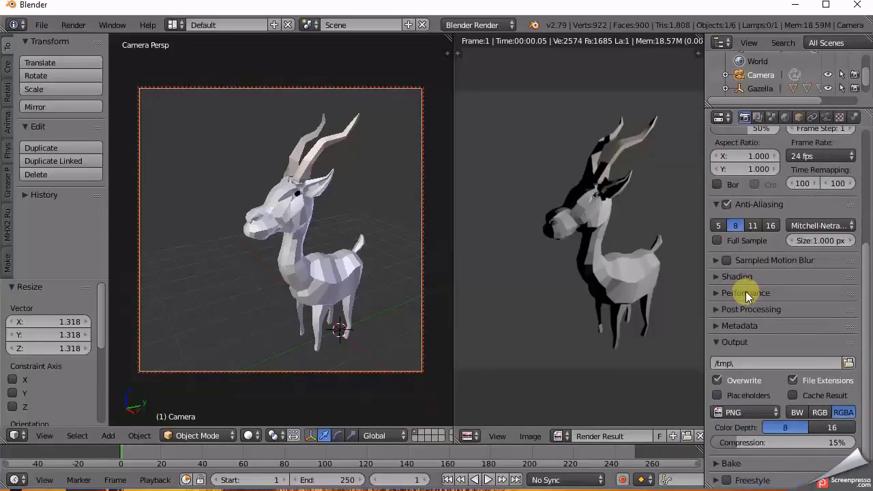
Enable Freestyle with 1.5 px line thickness and re-render the outlined gazelle
drag(851, 480, 844, 259)
click(726, 260)
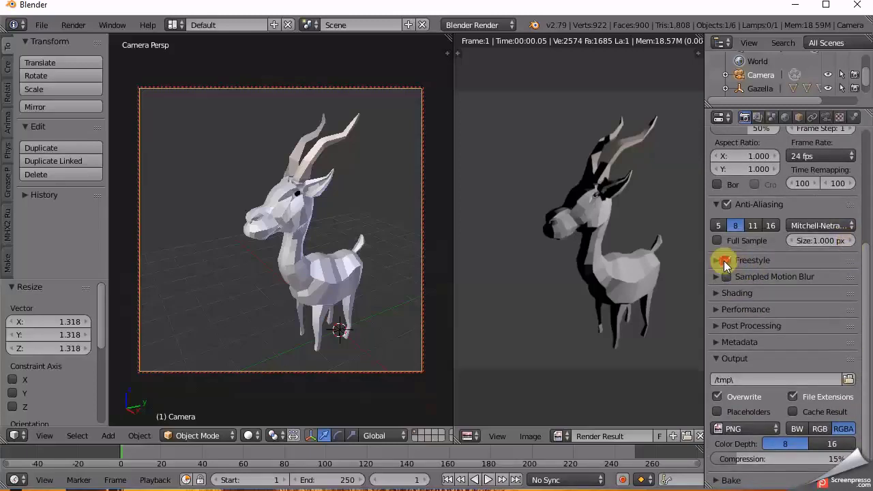
click(715, 260)
click(820, 298)
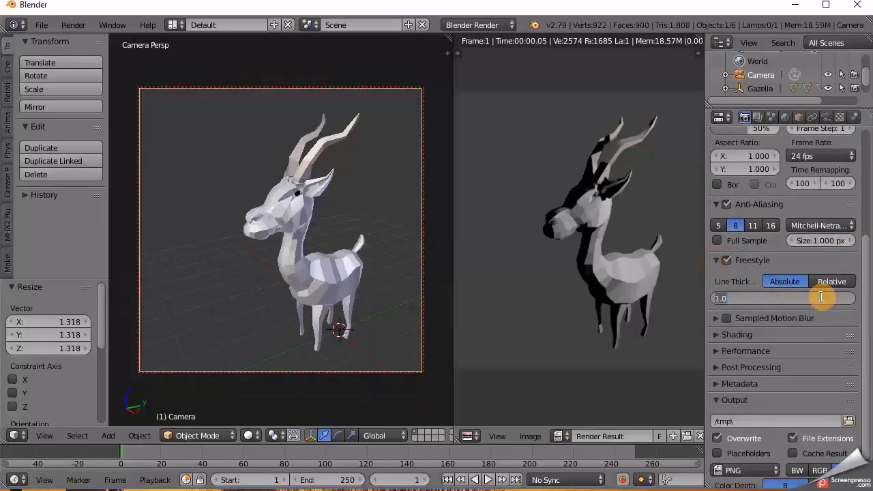
text(1.5)
key(Return)
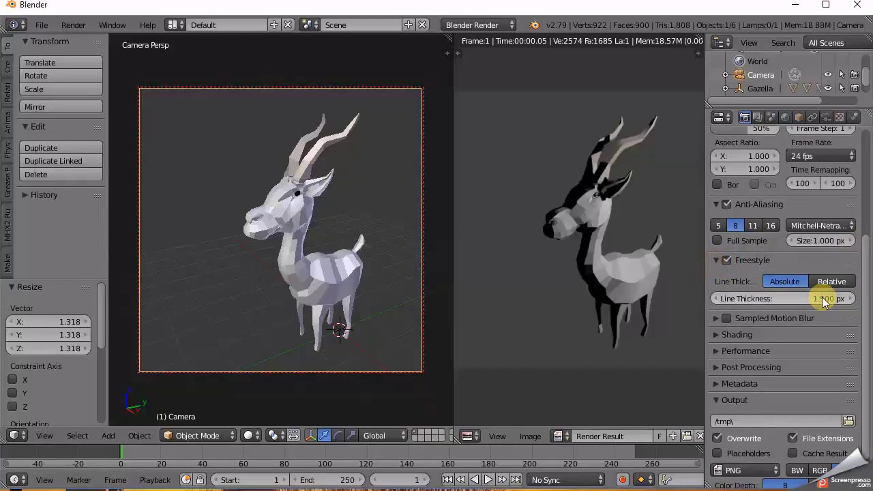
key(F12)
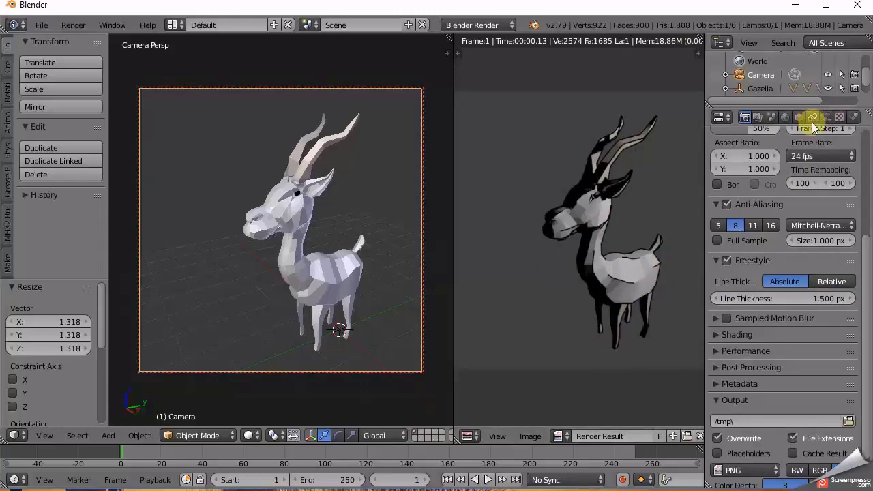
Set the World horizon to white, lighten ambient and zenith (0.604), and render
click(786, 119)
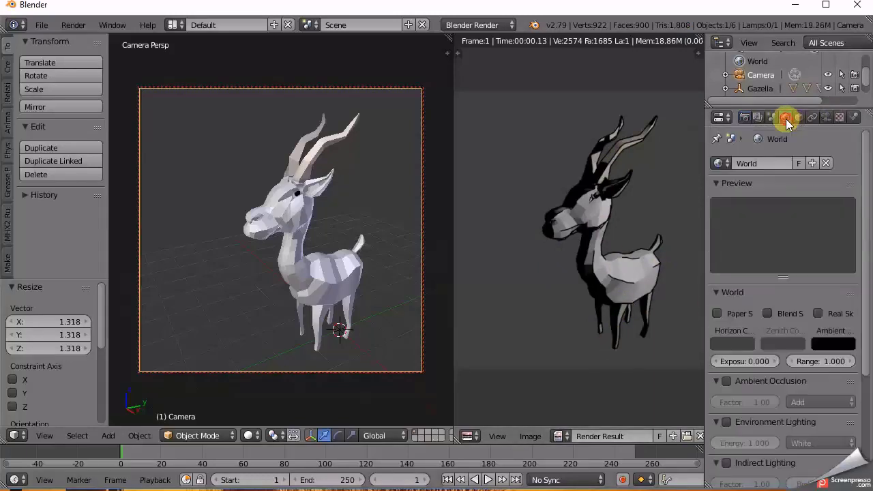
click(737, 344)
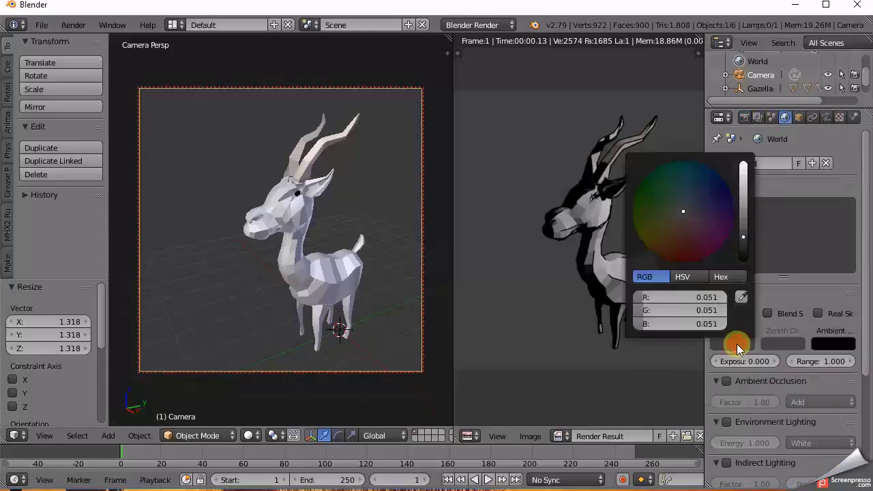
drag(742, 237, 743, 165)
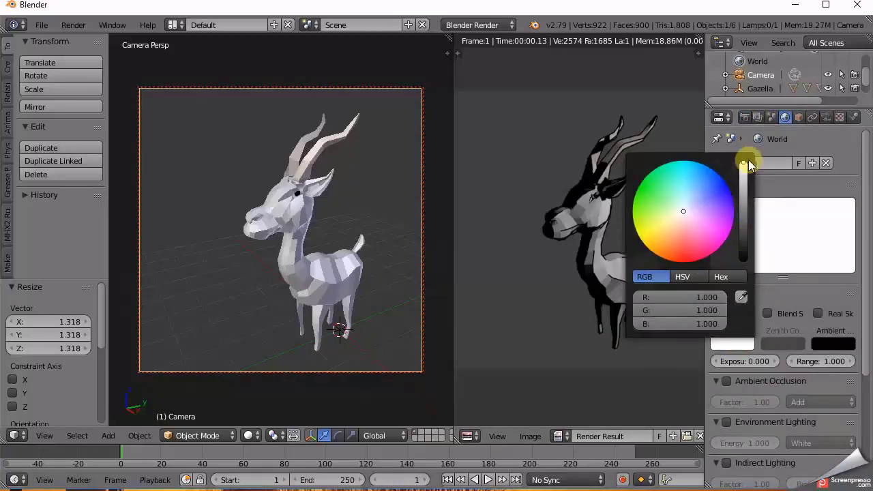
click(564, 218)
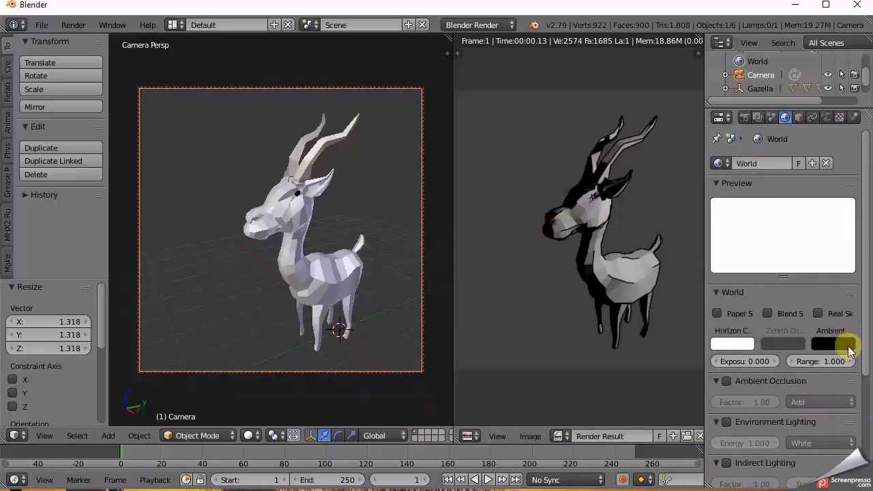
click(847, 344)
mouse_move(844, 190)
mouse_down()
mouse_move(844, 171)
mouse_move(846, 179)
mouse_up()
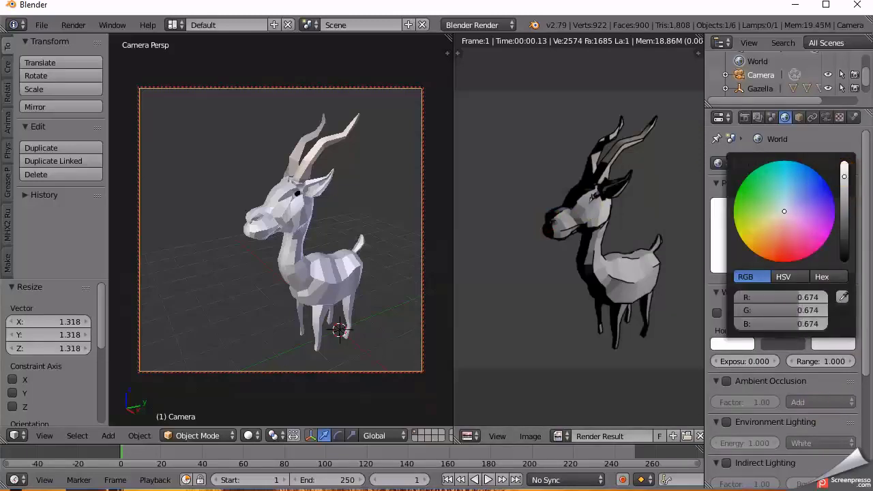
click(785, 345)
drag(795, 198, 799, 184)
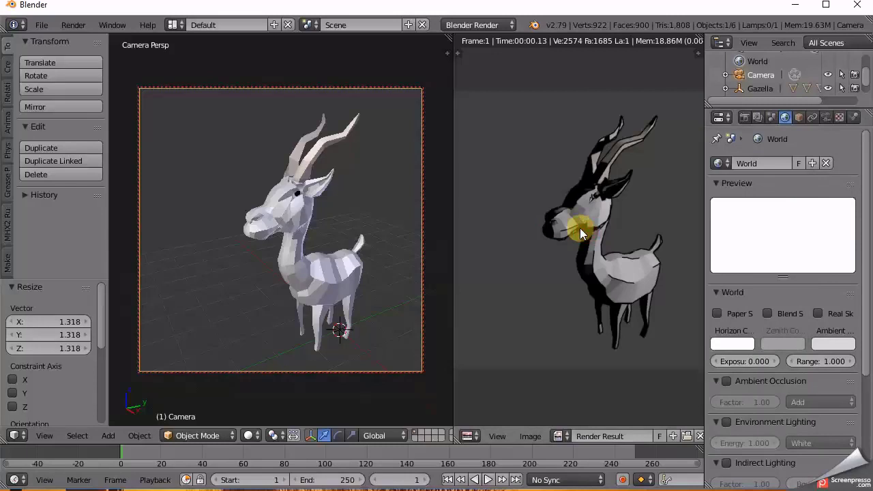
key(F12)
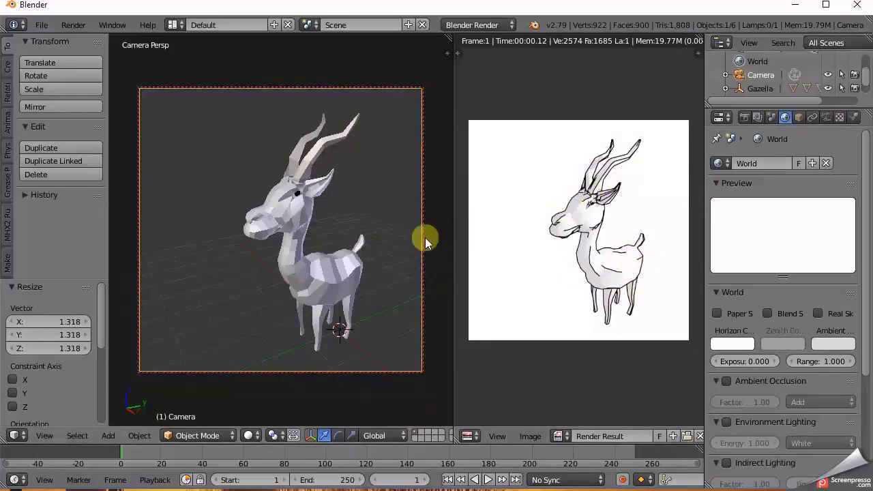
Add a Subdivision Surface modifier to the Body with view level 3
right_click(322, 277)
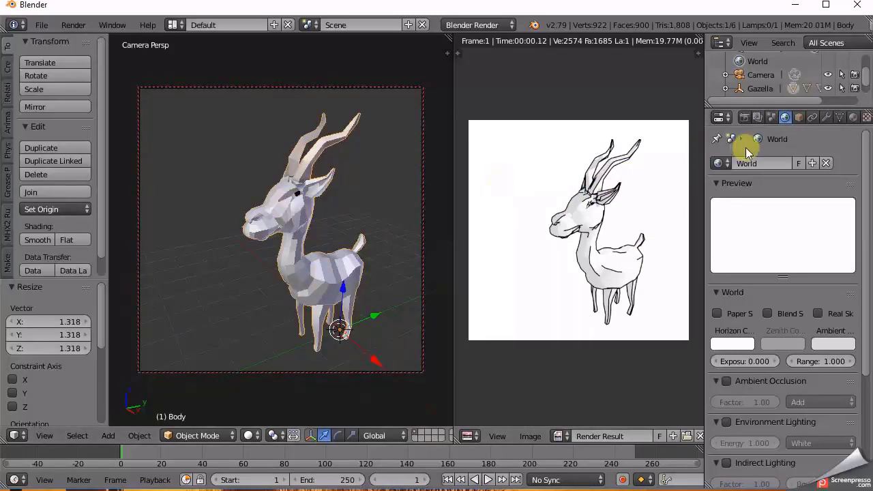
click(827, 118)
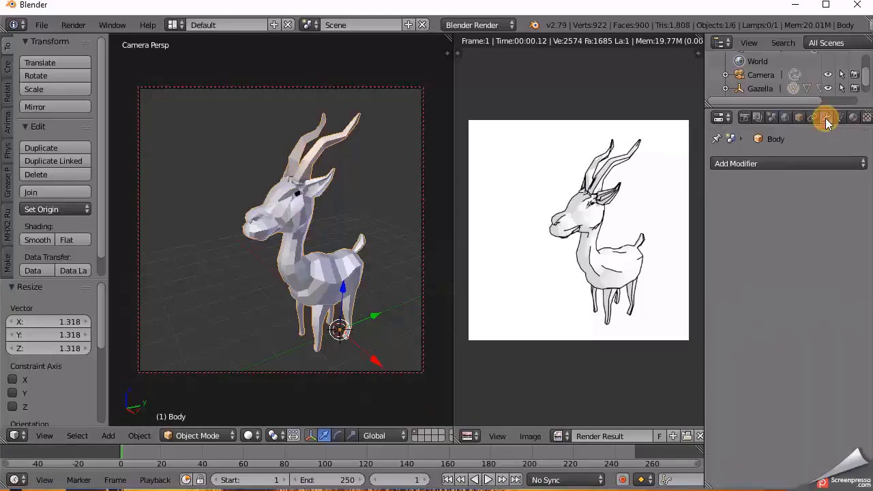
click(743, 164)
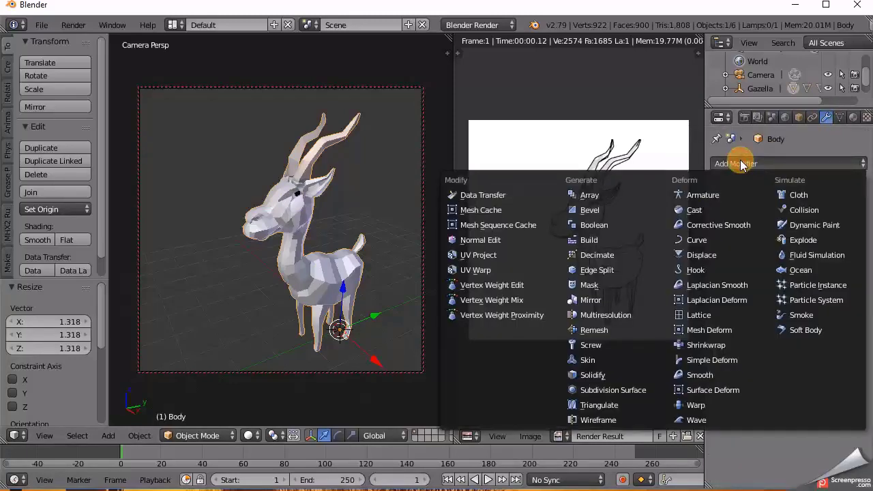
click(621, 391)
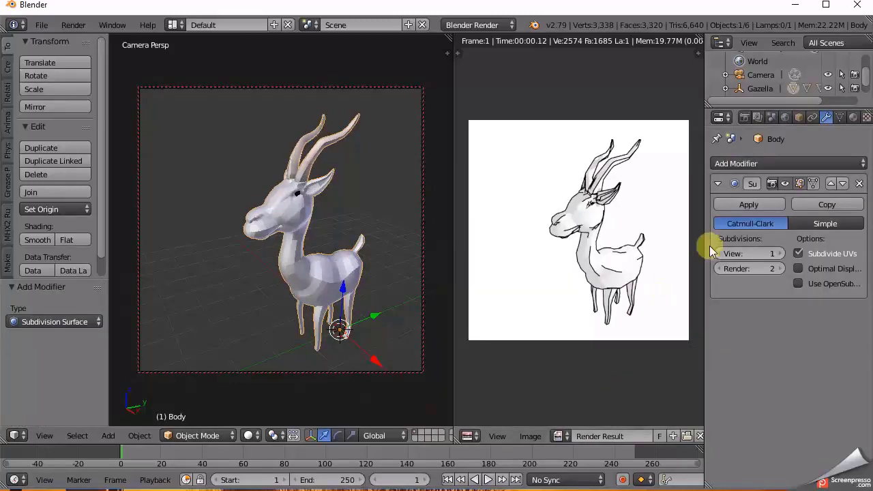
click(779, 253)
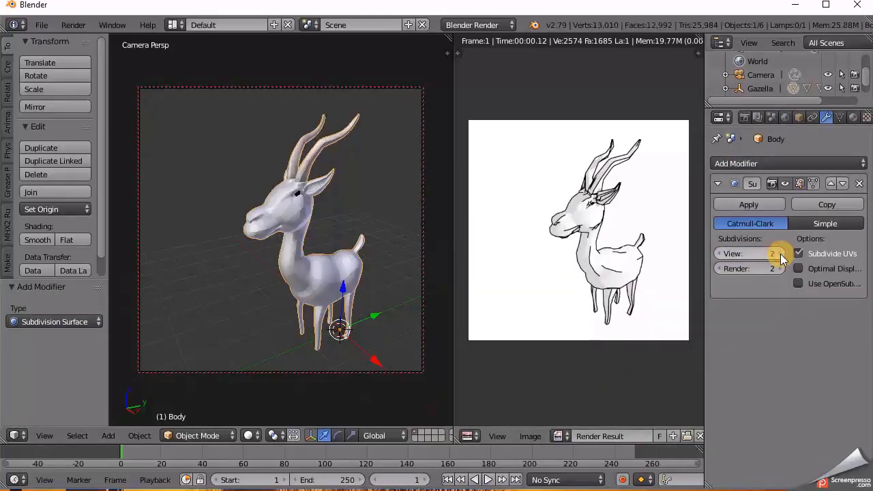
click(781, 254)
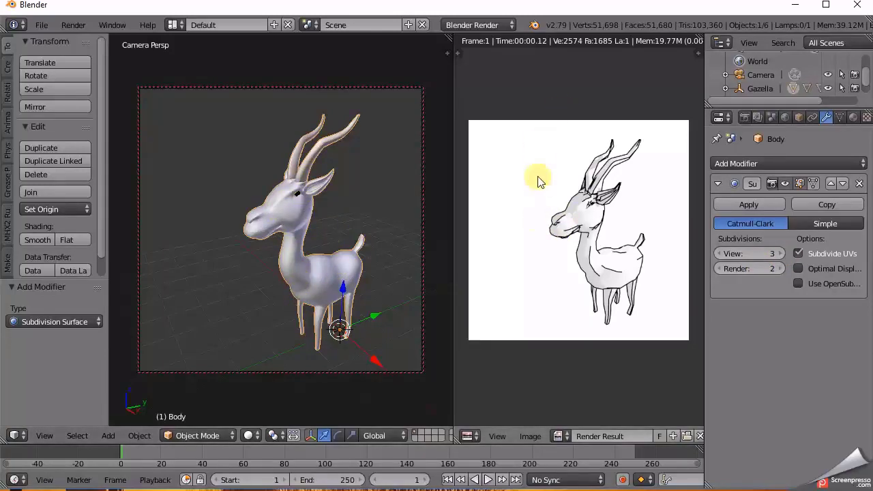
Re-render the smoothed gazelle and zoom the render to inspect it
key(F12)
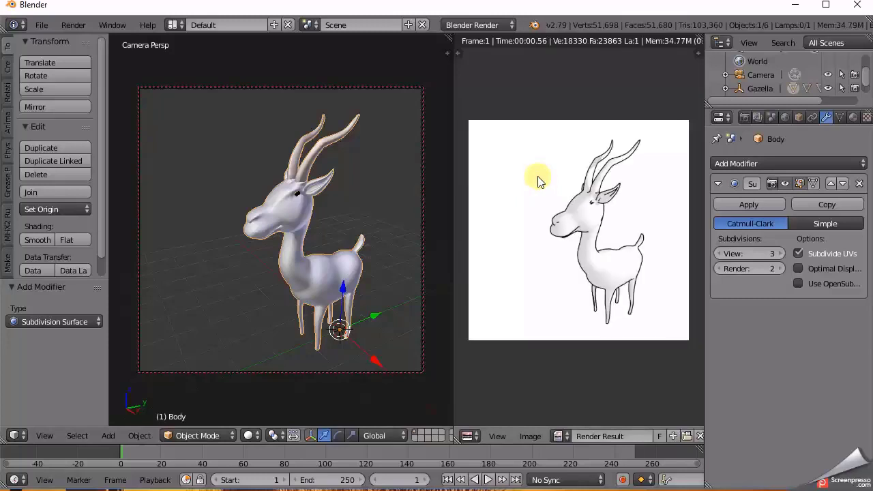
scroll(611, 266, up, 2)
scroll(610, 266, up, 2)
scroll(611, 267, down, 2)
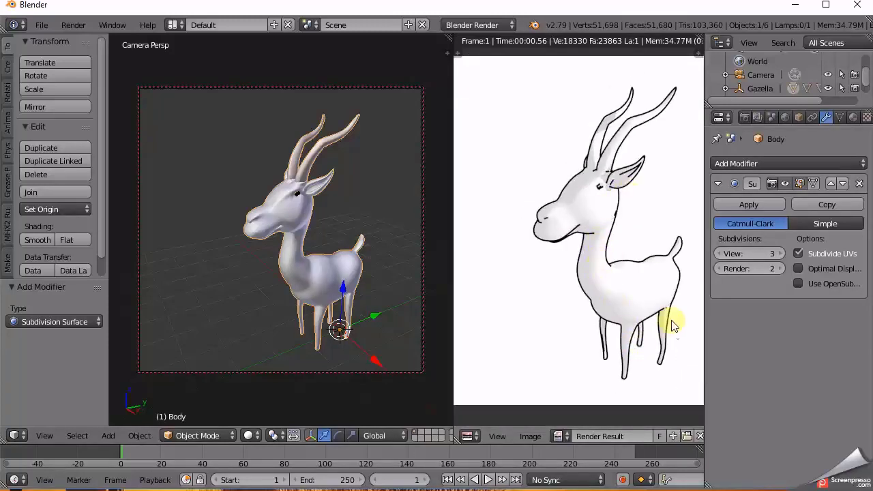
scroll(591, 302, down, 2)
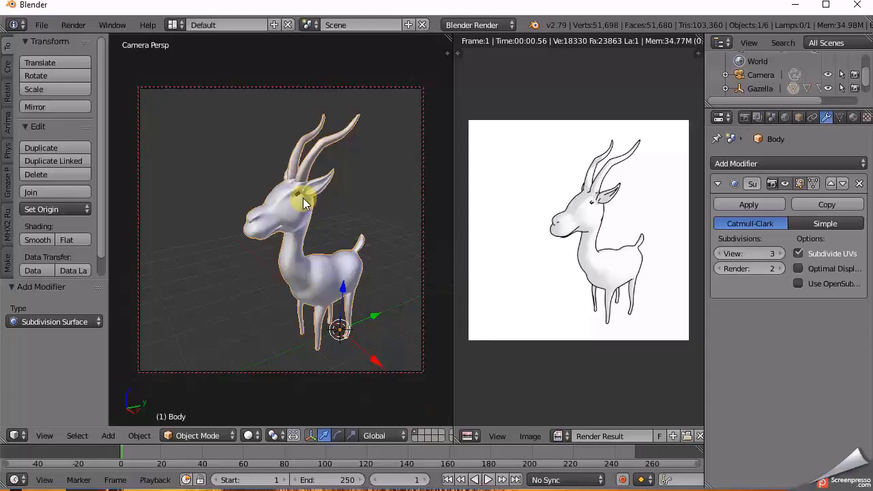
UV-unwrap the Body with Project From View, inspect the UVs, then restore the render
key(Tab)
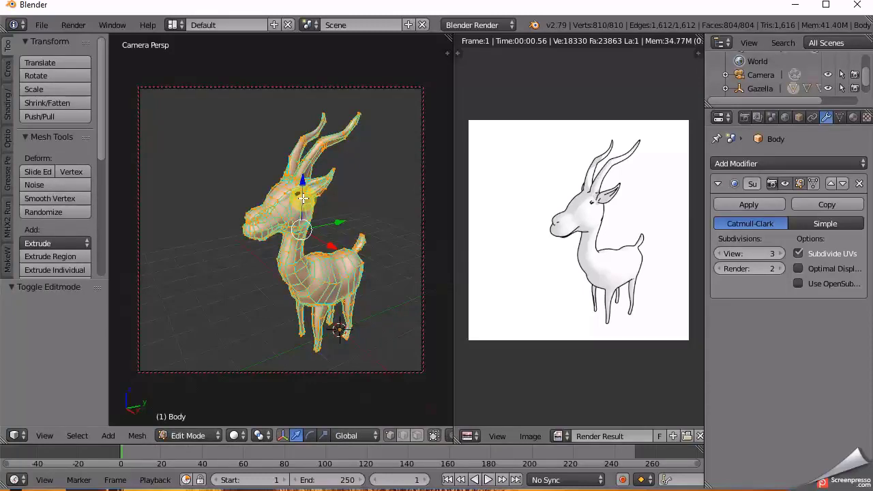
key(u)
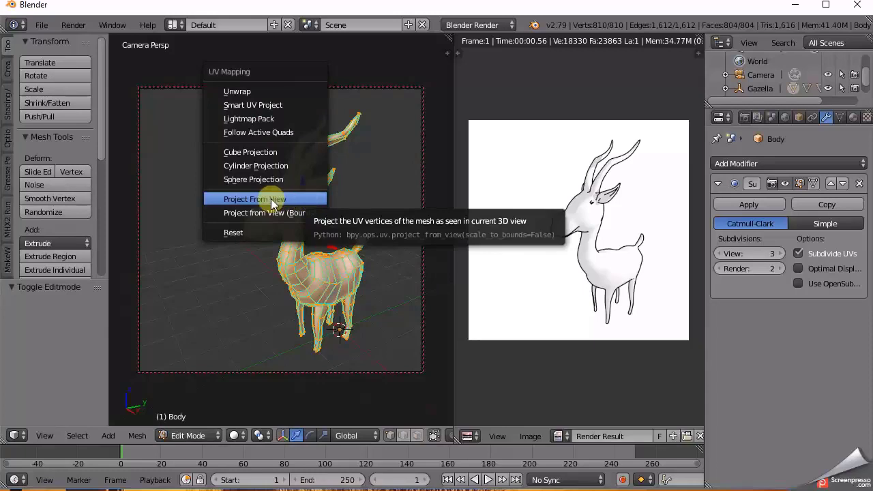
click(291, 204)
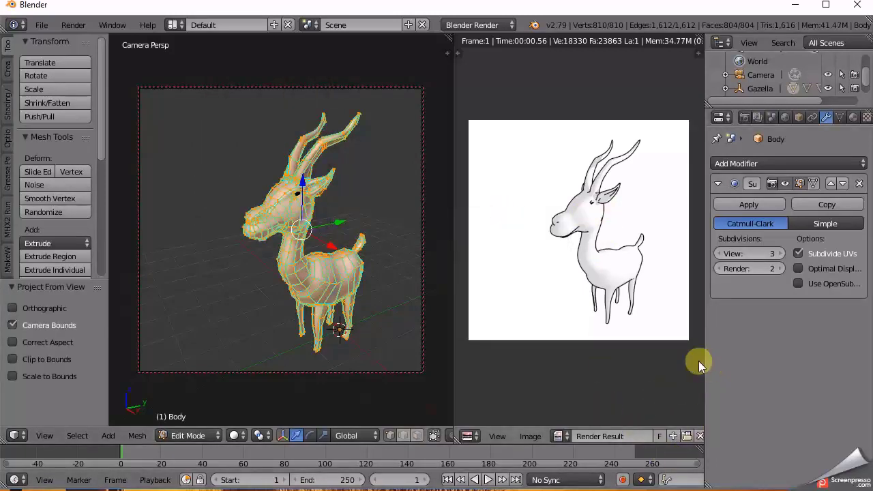
drag(703, 364, 805, 363)
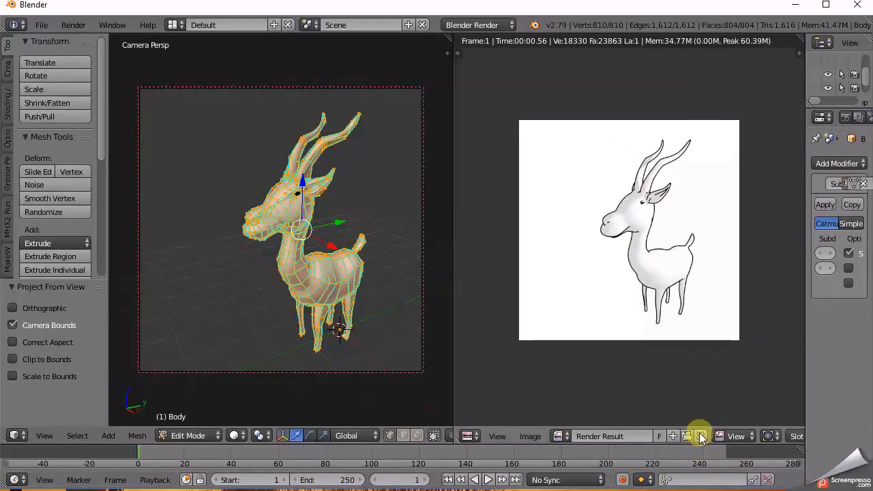
click(702, 438)
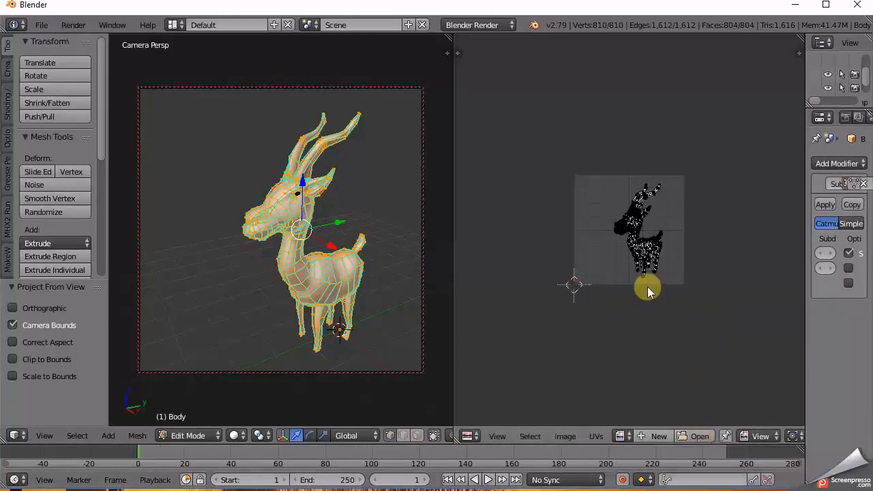
scroll(646, 288, up, 2)
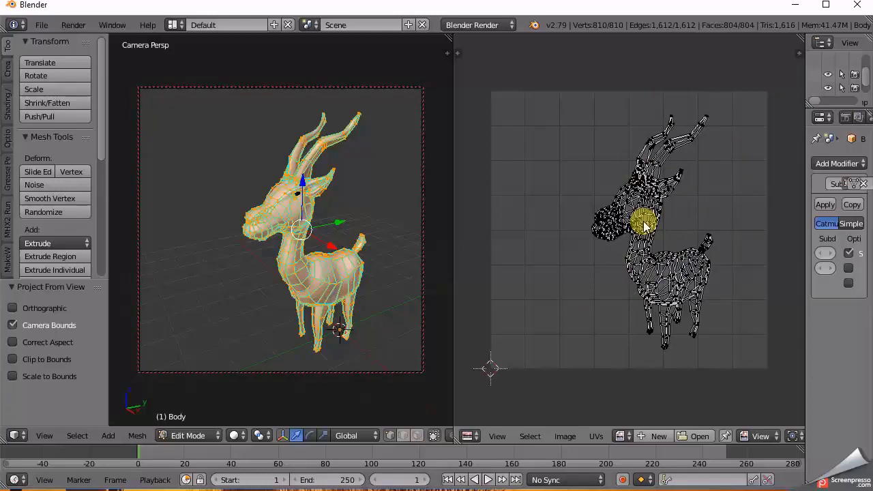
key(F12)
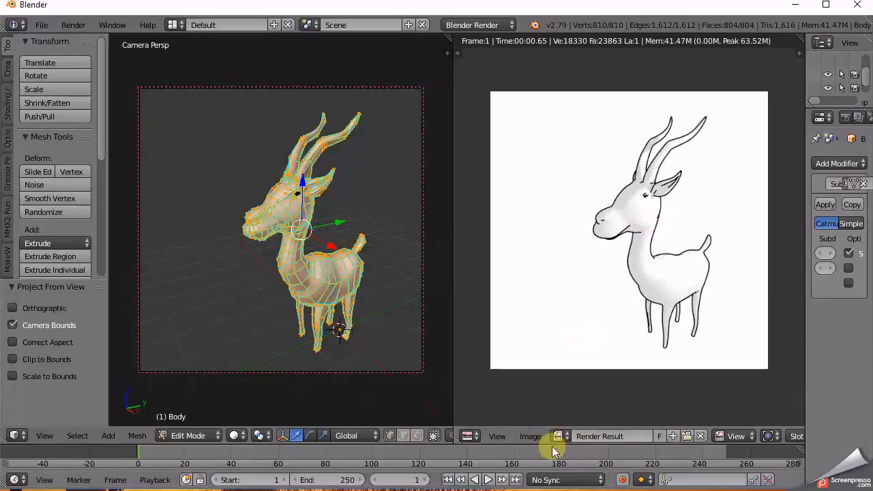
Save the render result as background1.png (RGBA PNG) in BlenderWork/testUVMAP
click(535, 438)
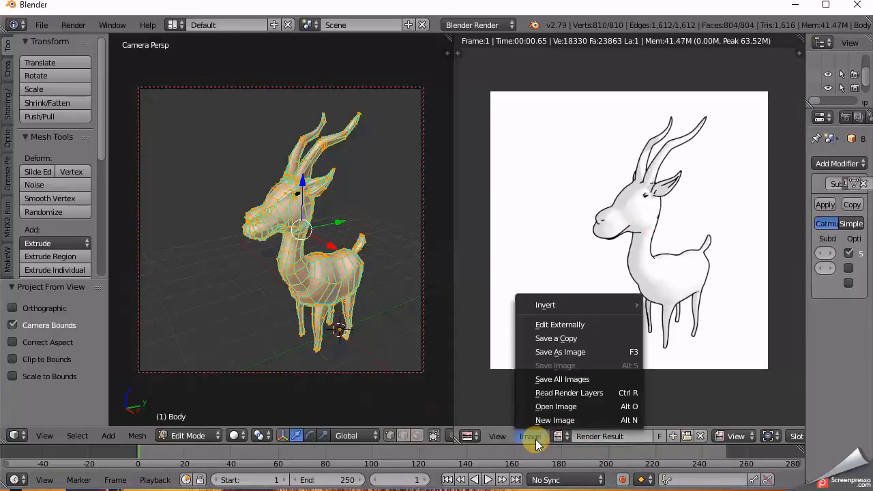
click(565, 352)
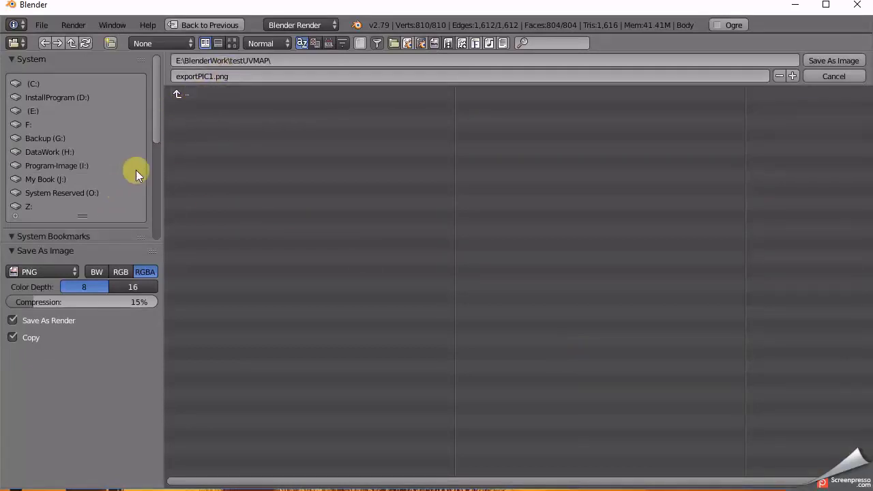
drag(161, 133, 156, 202)
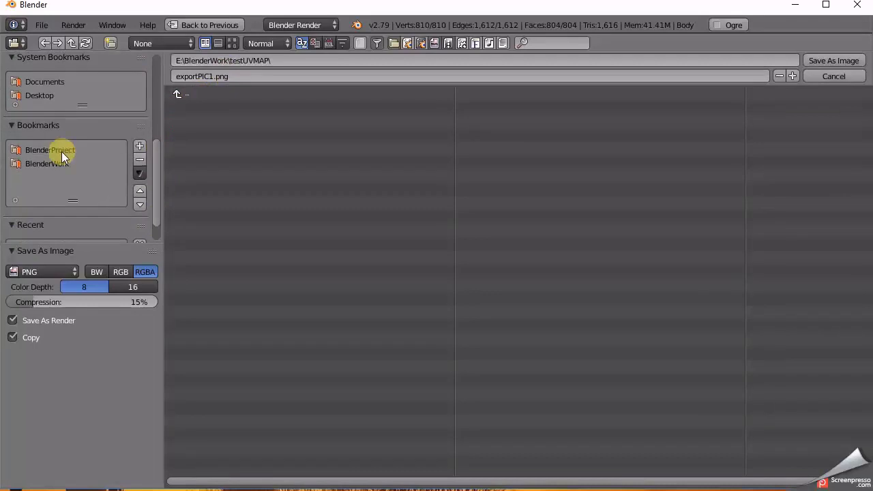
click(47, 164)
click(193, 202)
double_click(205, 76)
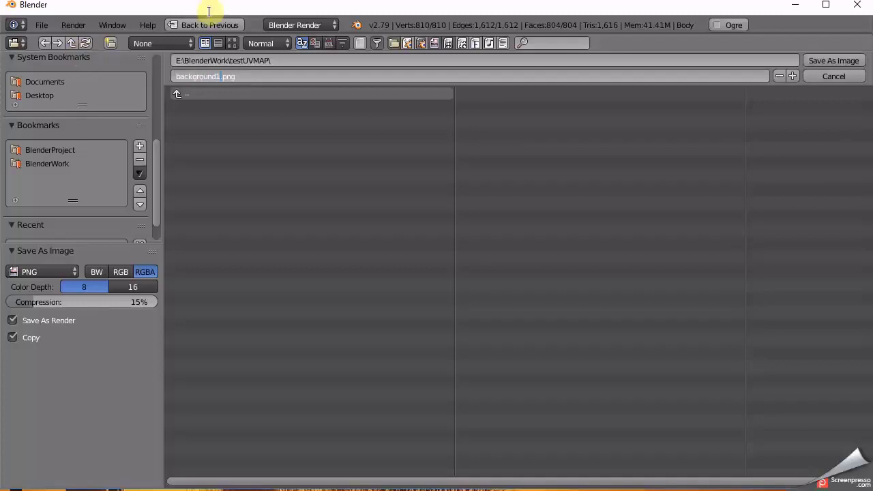
click(839, 61)
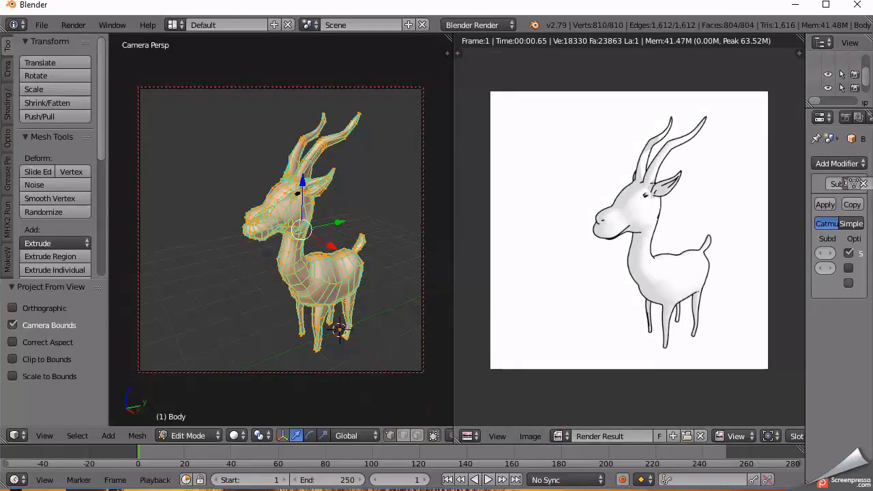
Save the scene as model.blend in E:\BlenderWork\testUVMAP\ and confirm both files in Explorer
key(alt+Tab)
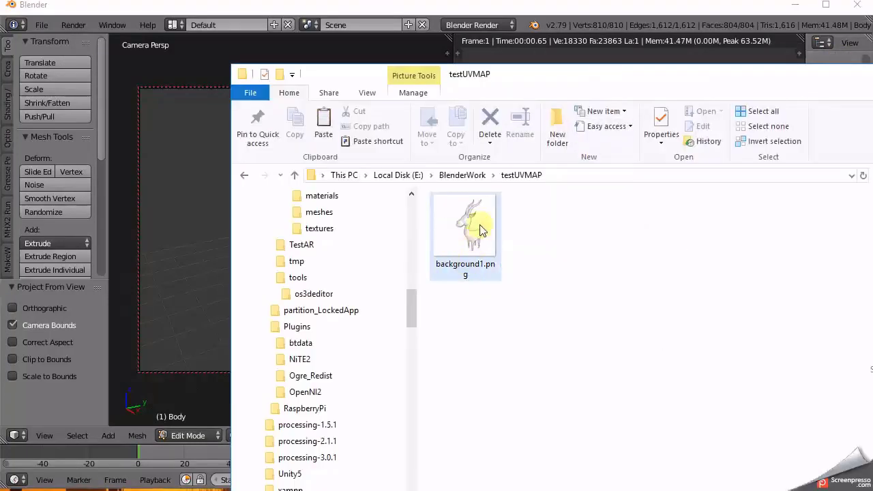
key(alt+Tab)
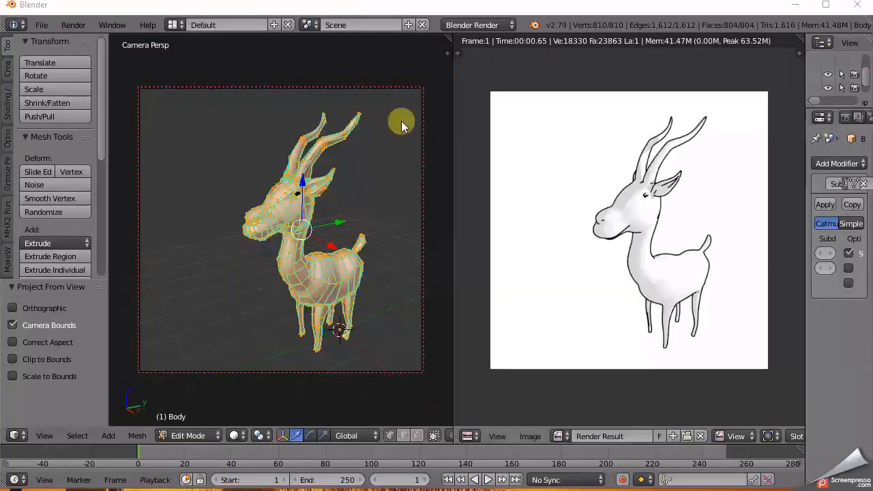
click(41, 26)
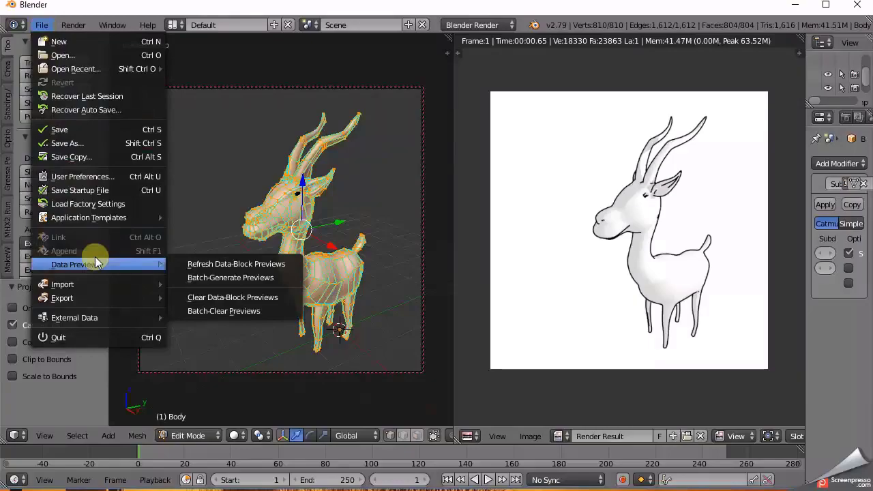
click(96, 129)
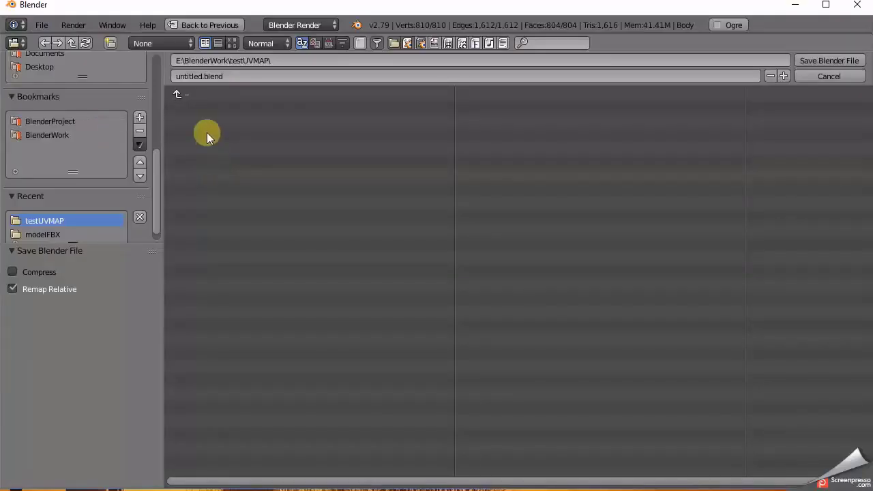
click(205, 77)
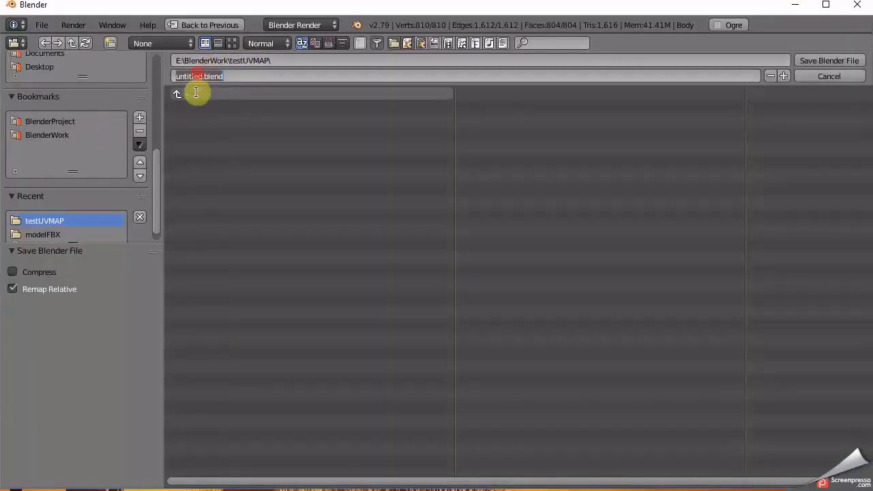
drag(203, 75, 122, 72)
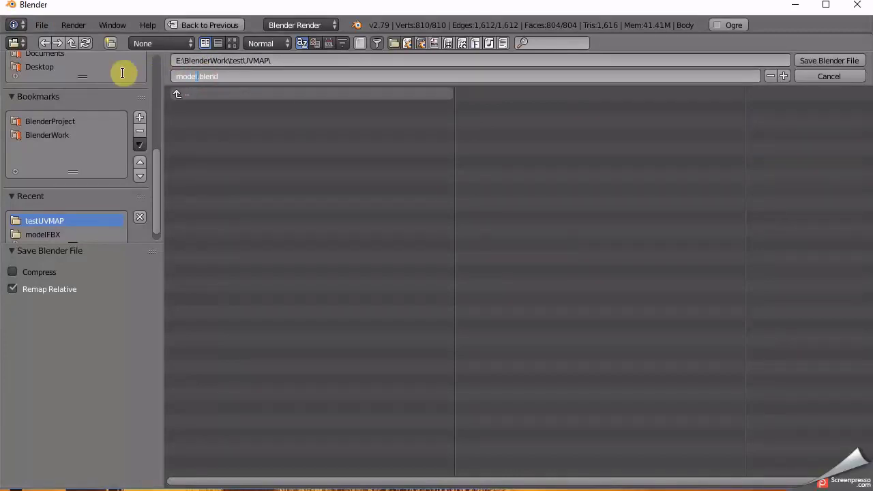
click(827, 60)
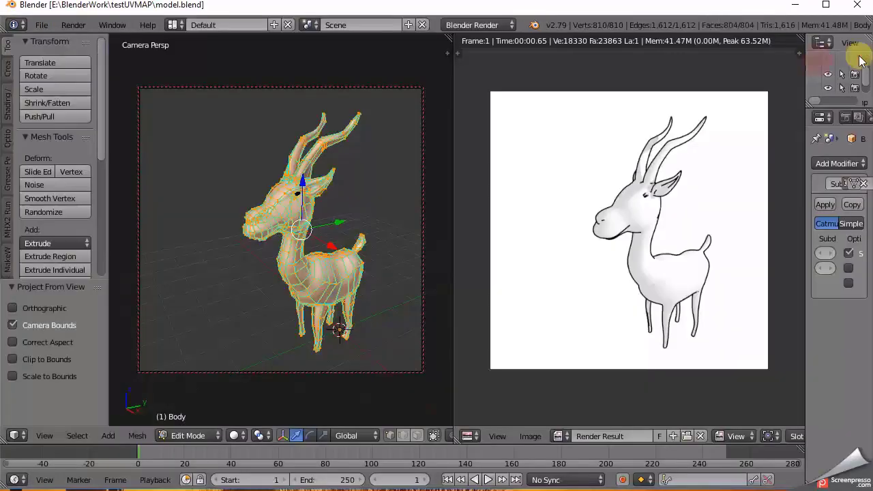
key(alt+Tab)
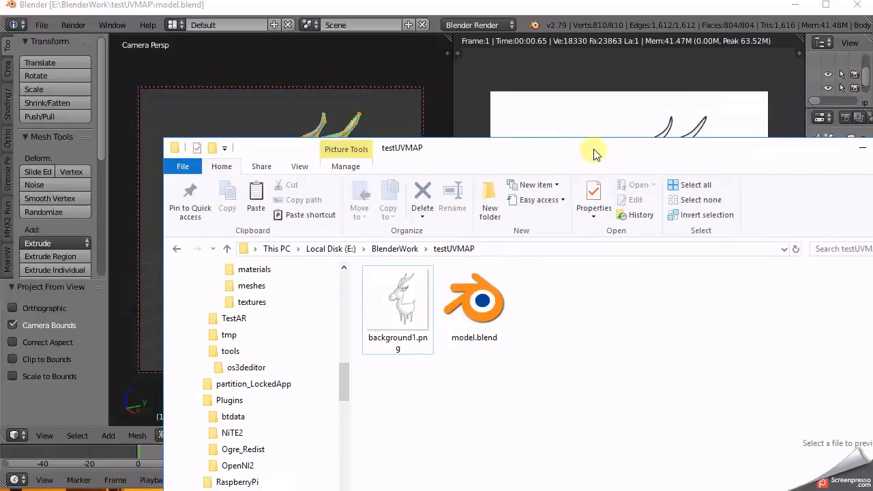
key(alt+Tab)
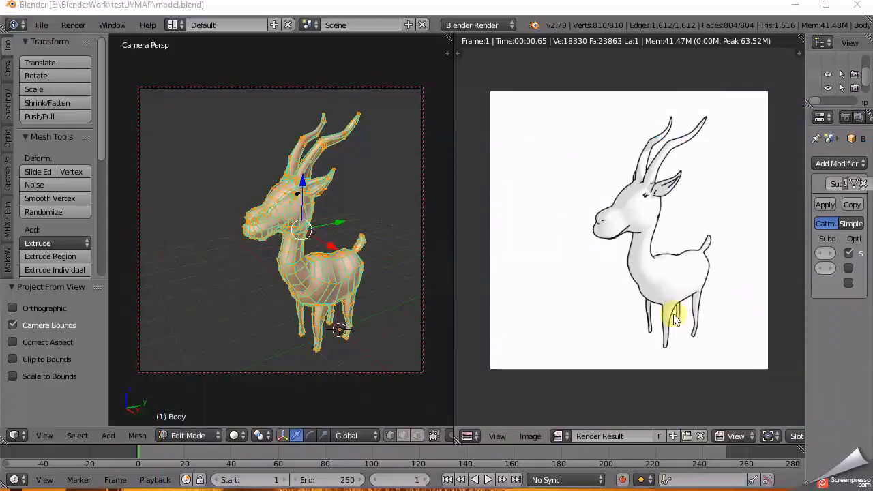
Swap the Render Result for background1.png in the image editor and zoom in on the neck
click(701, 437)
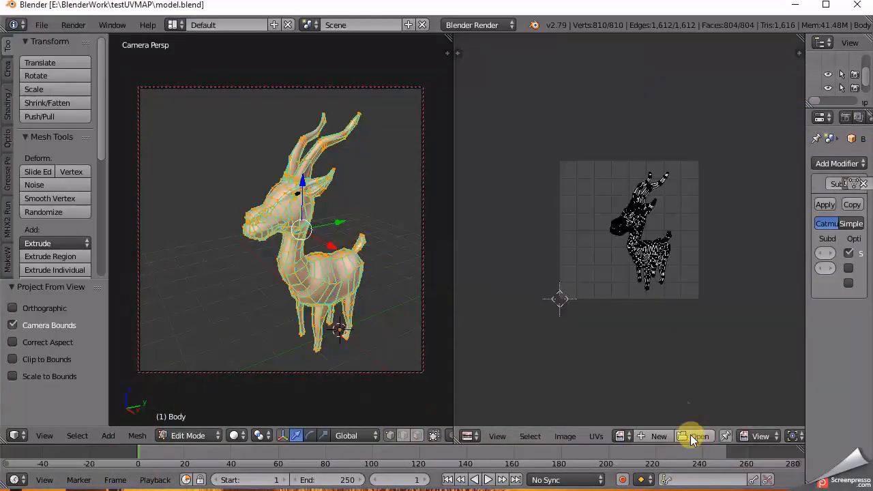
scroll(600, 333, up, 2)
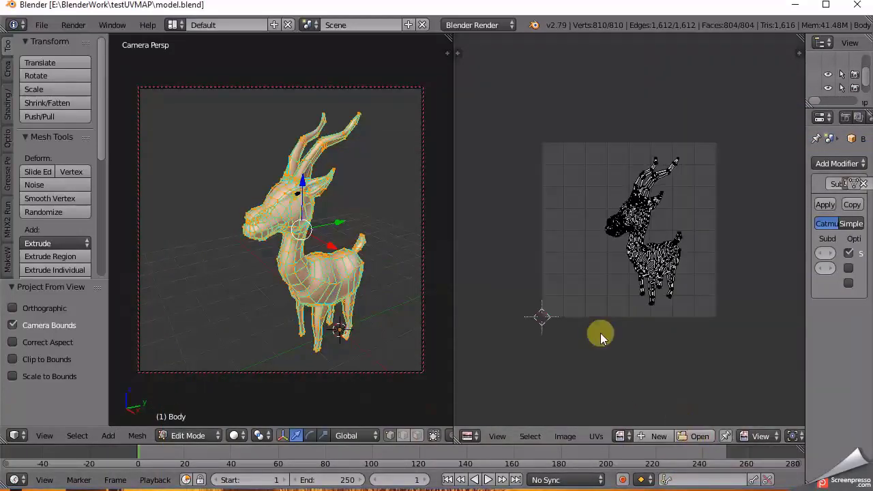
click(686, 441)
click(224, 106)
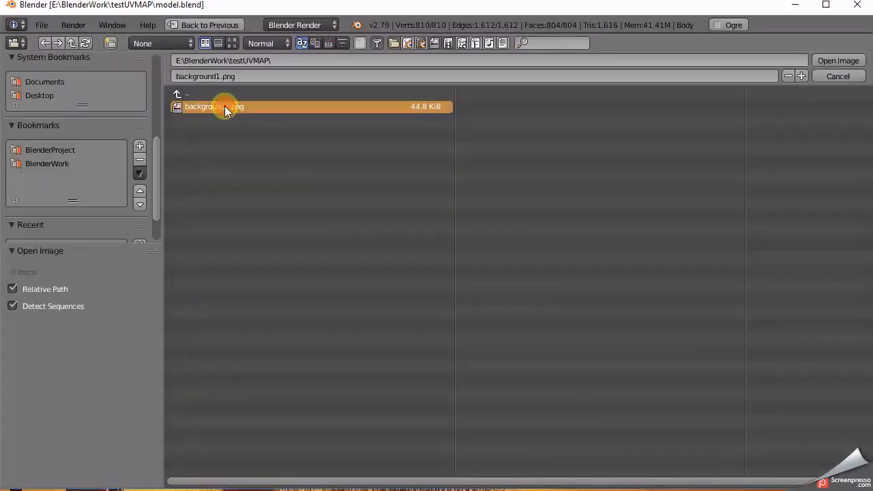
double_click(225, 106)
scroll(575, 203, down, 2)
scroll(645, 273, up, 5)
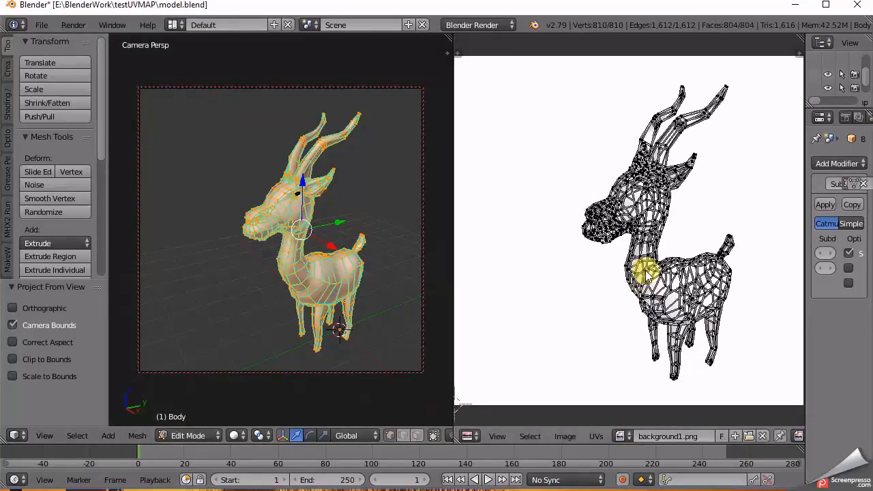
scroll(646, 274, up, 1)
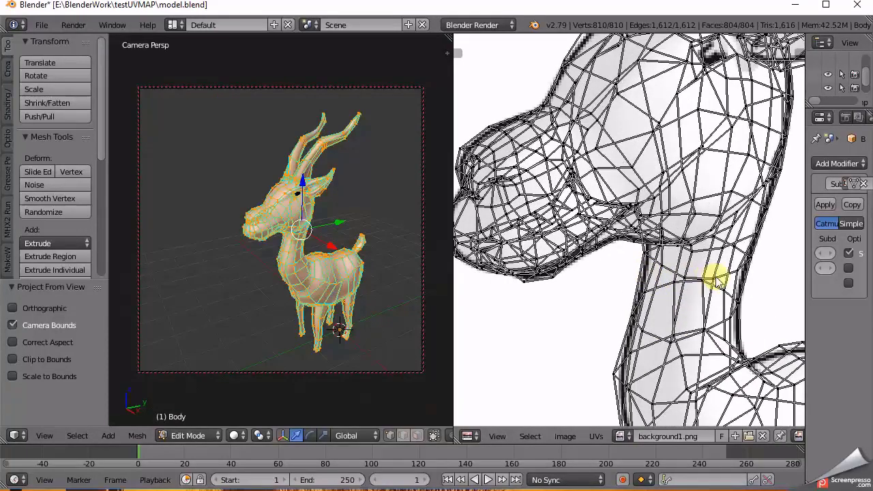
scroll(716, 279, up, 2)
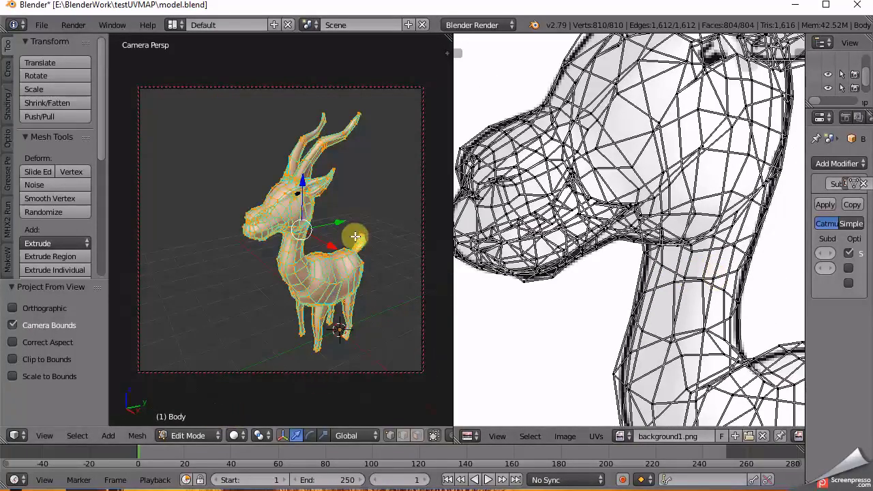
Show the gazelle with textured viewport shading and frame its neck in the UV editor
click(246, 440)
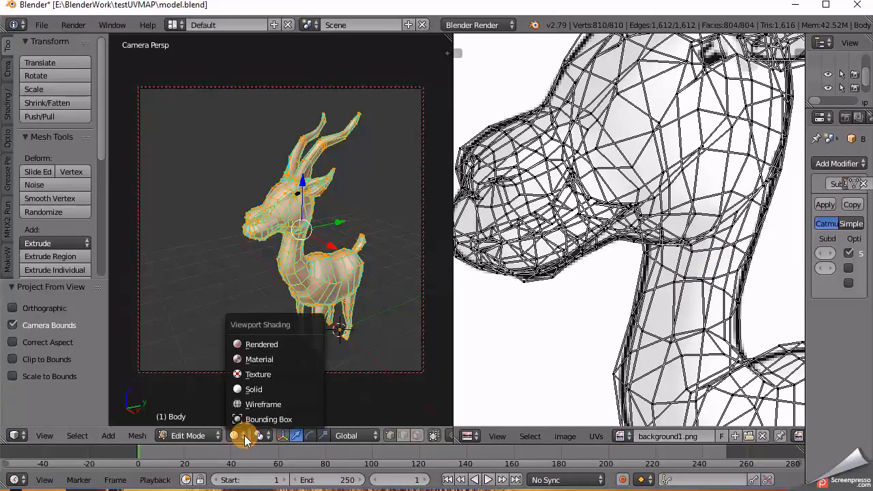
click(248, 378)
middle_drag(326, 266, 201, 226)
scroll(260, 256, down, 5)
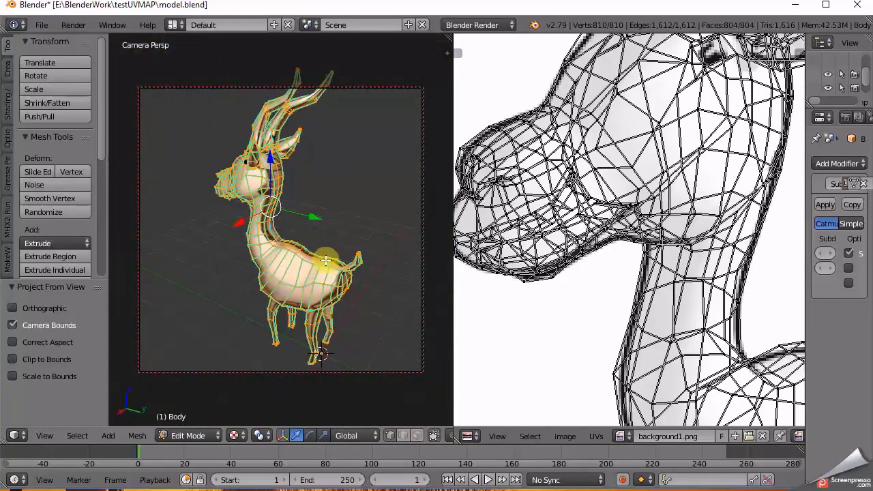
scroll(326, 259, up, 5)
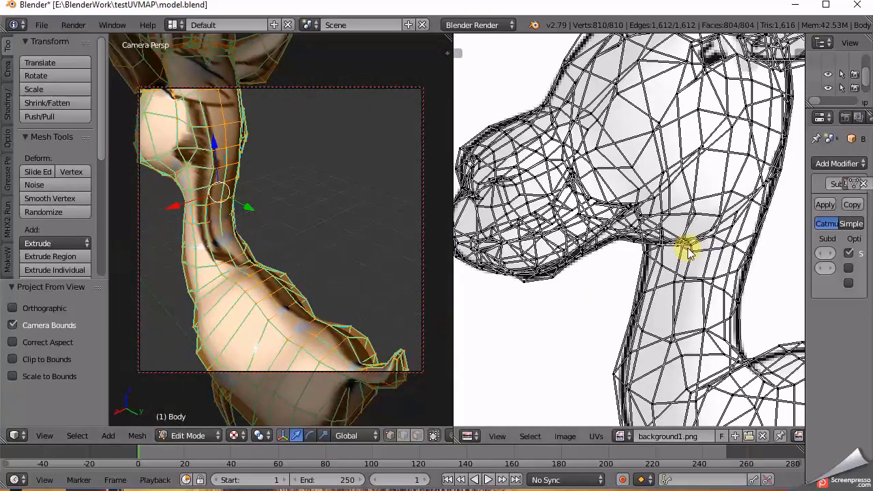
scroll(347, 281, down, 5)
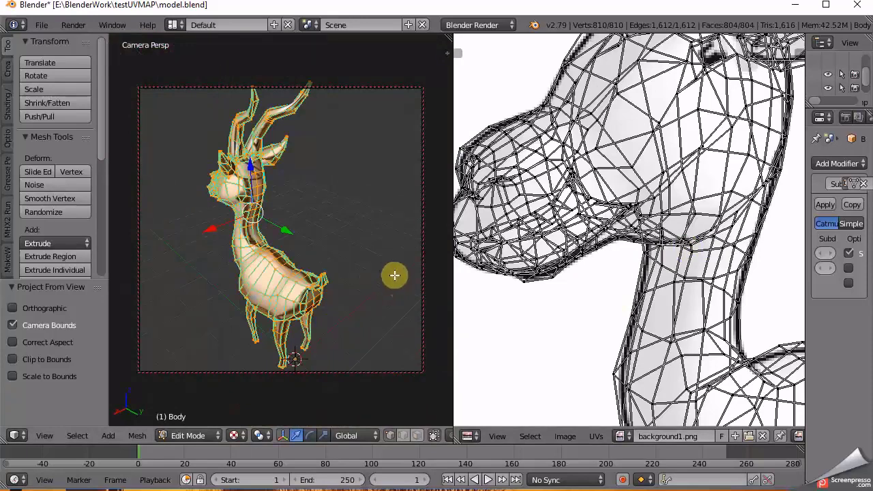
middle_drag(614, 312, 670, 286)
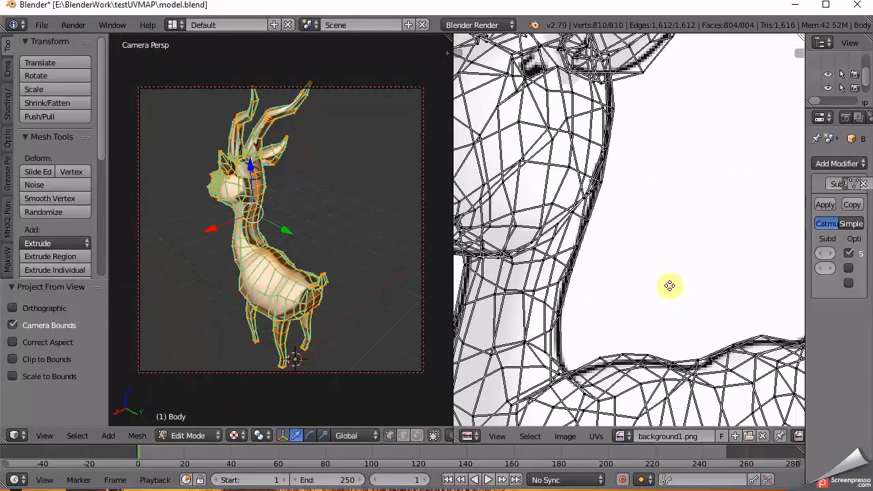
scroll(669, 286, up, 4)
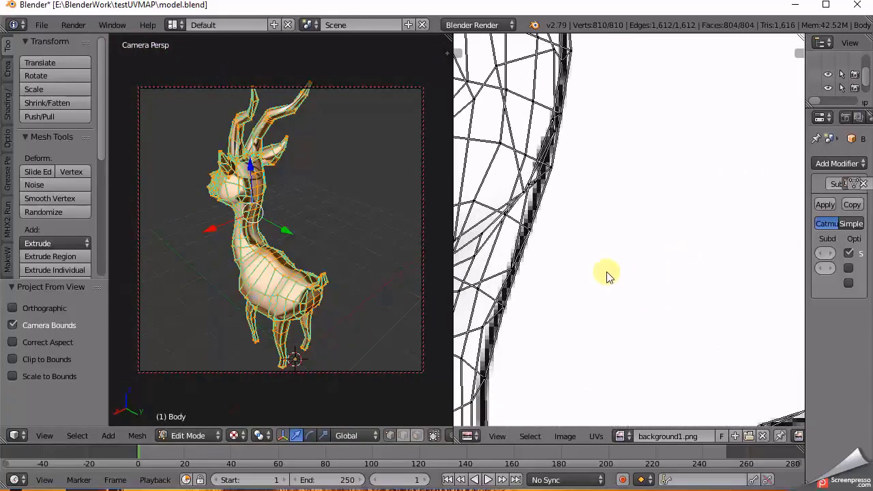
scroll(522, 298, down, 2)
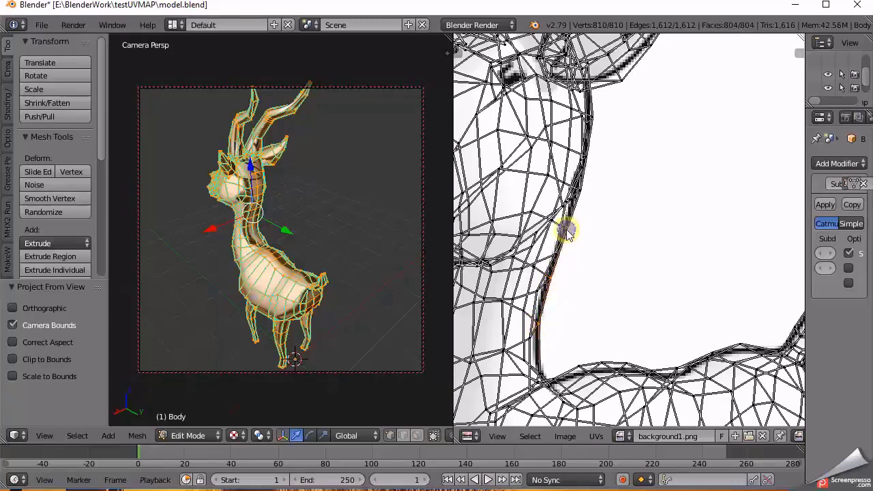
Grab the neck UV edges onto the dark outline, including a box-selected neck edge
key(g)
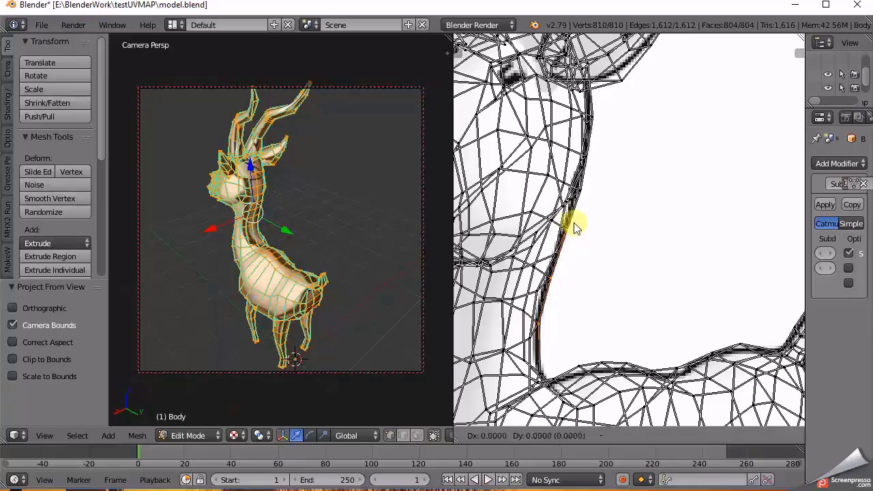
click(563, 227)
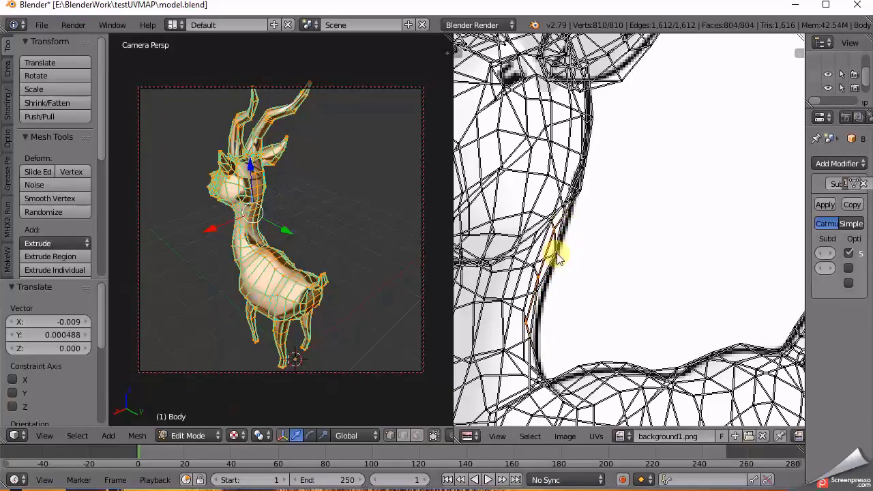
key(g)
click(551, 248)
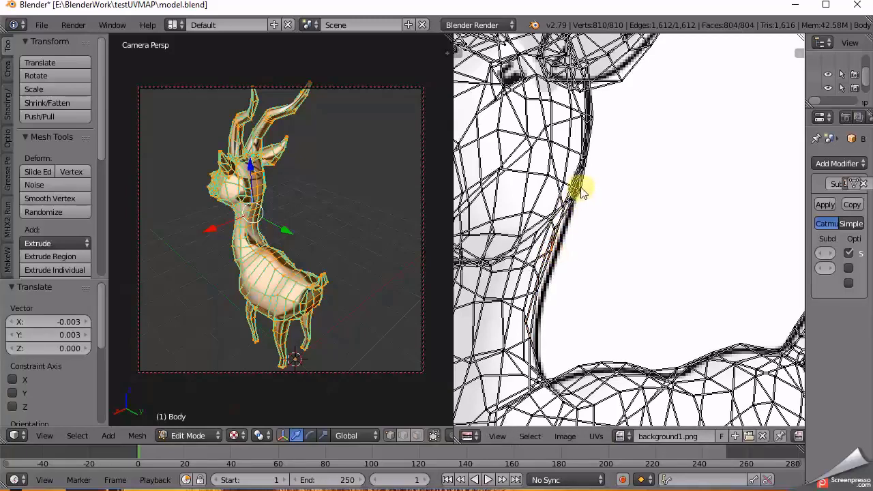
key(b)
drag(600, 172, 570, 215)
key(g)
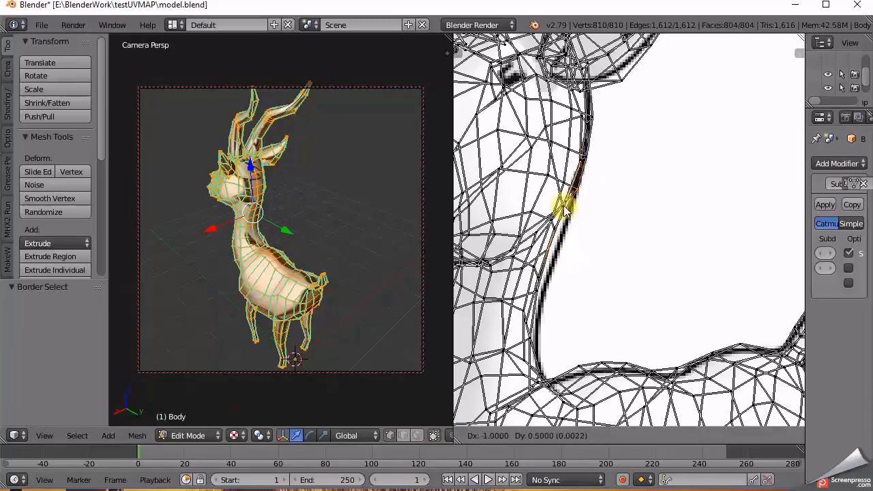
click(566, 200)
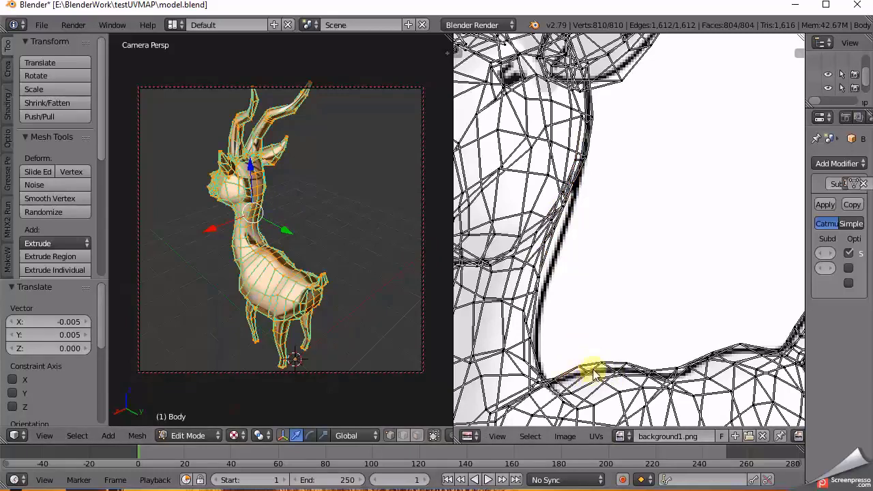
Shift the UV edges along the gazelle's back to follow the outline
right_drag(603, 366, 632, 369)
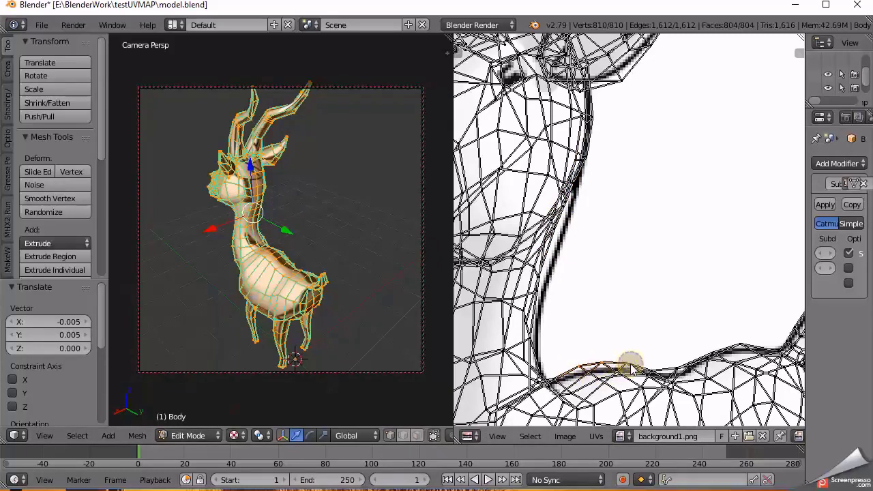
scroll(632, 368, down, 1)
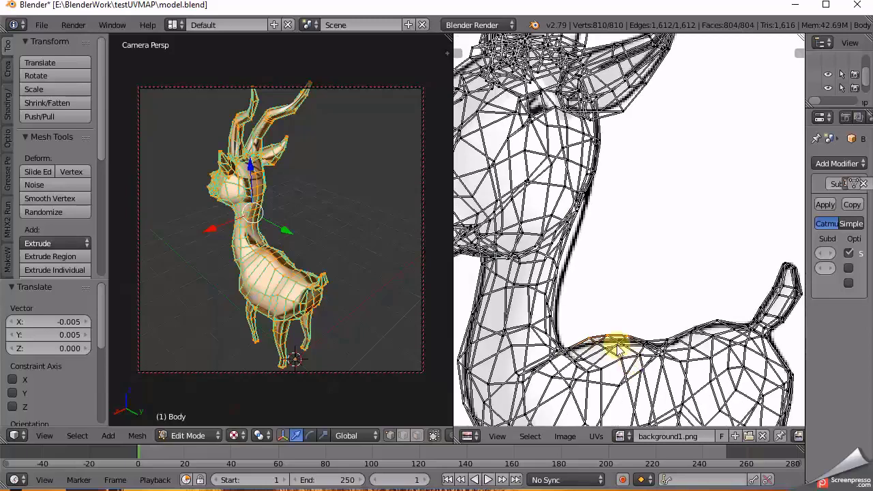
mouse_move(617, 345)
right_down()
mouse_move(638, 338)
mouse_move(627, 344)
right_up()
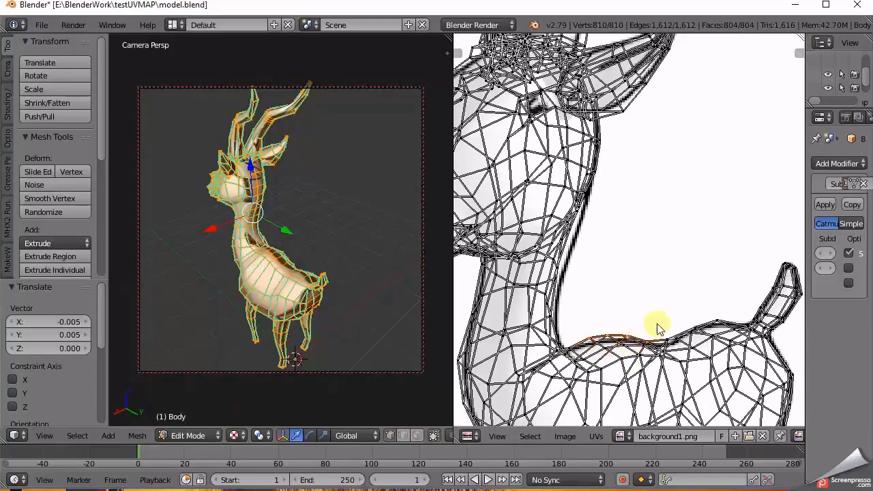
right_click(634, 336)
key(g)
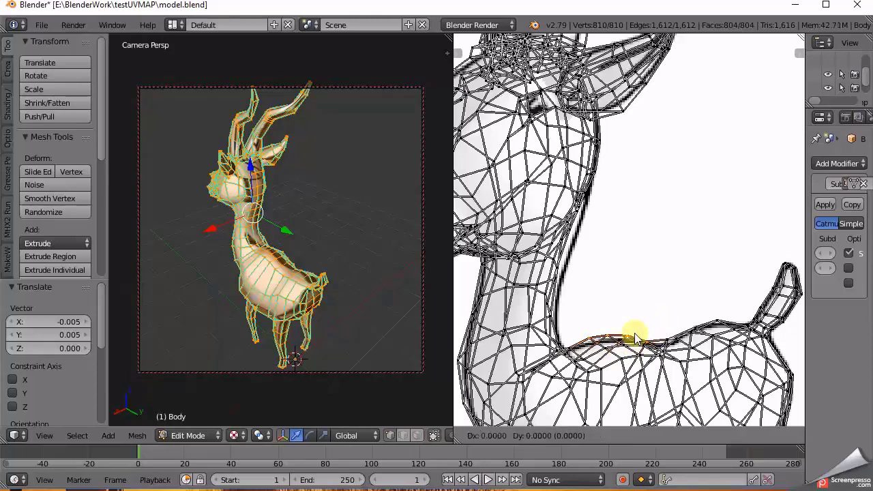
click(633, 347)
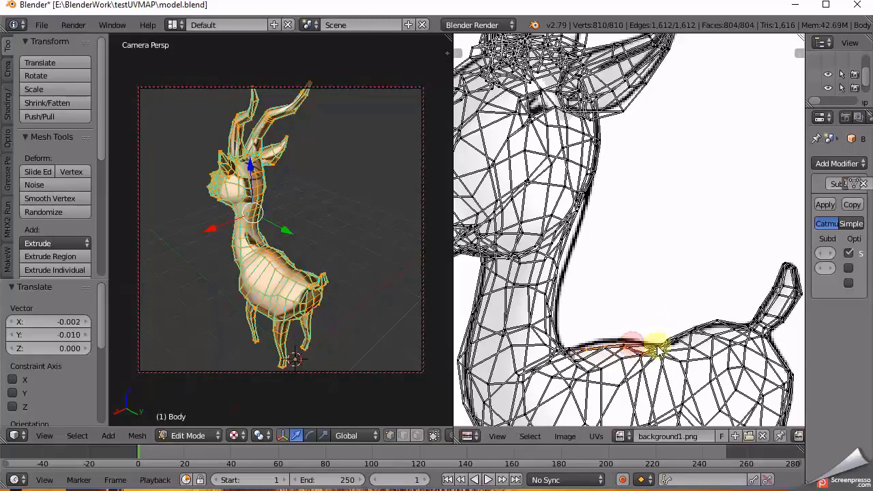
right_click(672, 340)
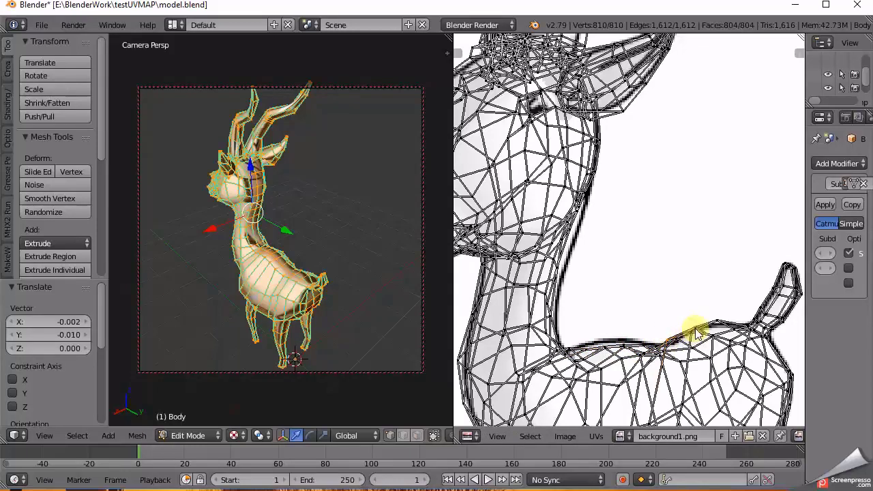
shift+right_click(696, 330)
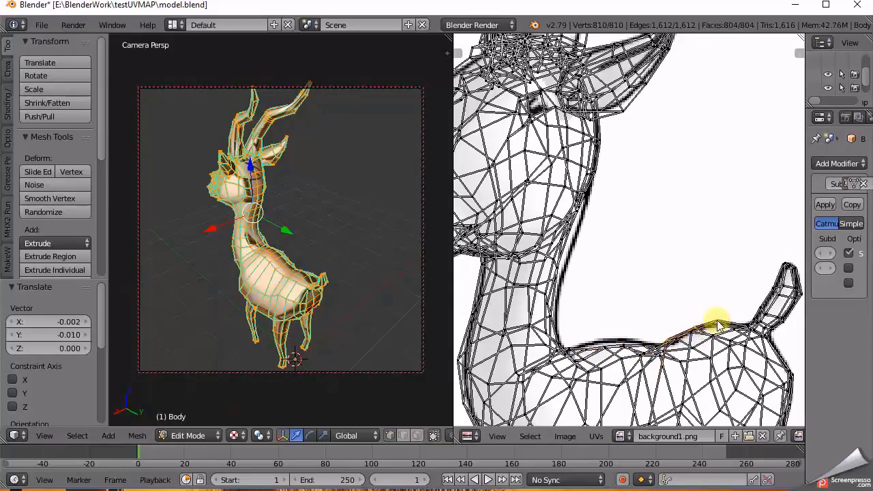
key(g)
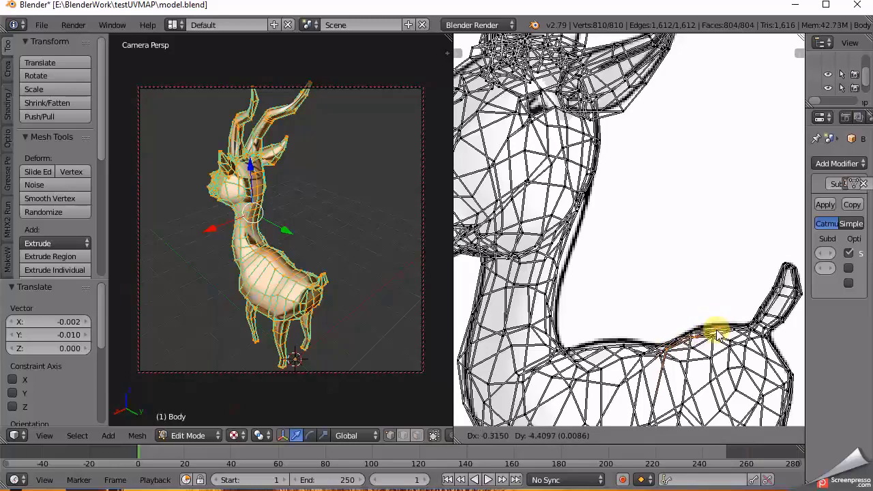
click(717, 331)
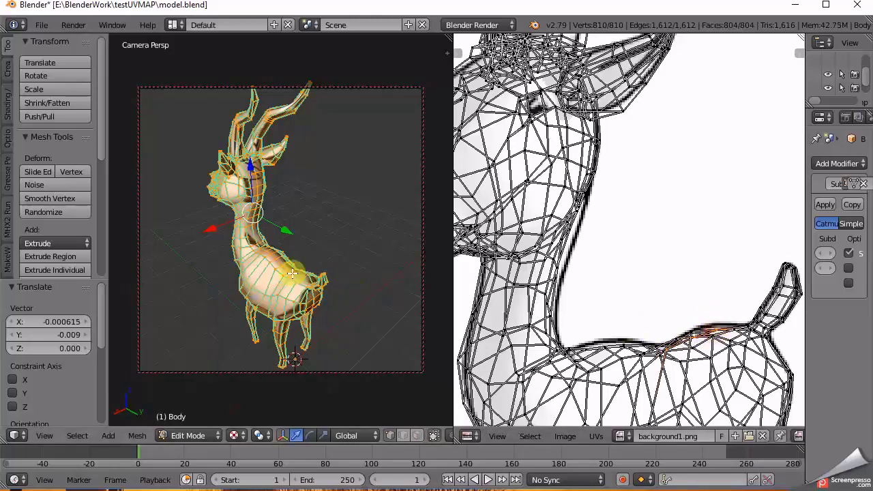
Box-select the UVs where the neck meets the back and move them onto the outline
click(574, 333)
drag(551, 353, 545, 366)
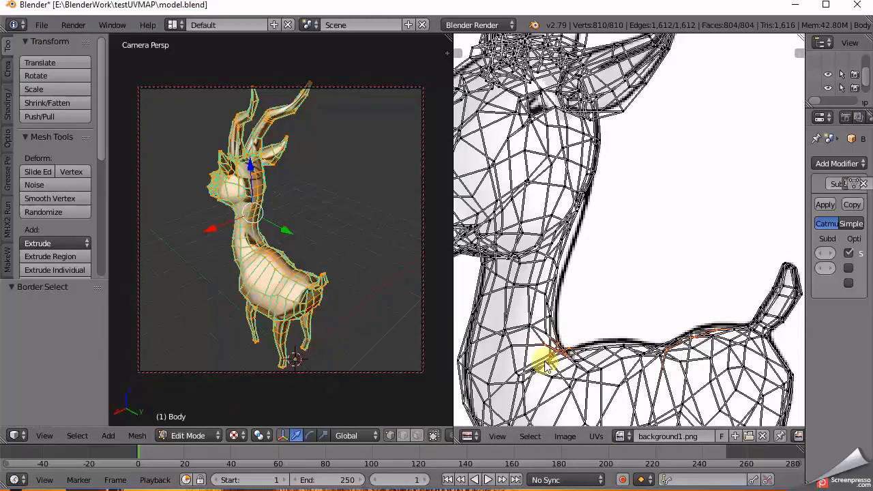
key(g)
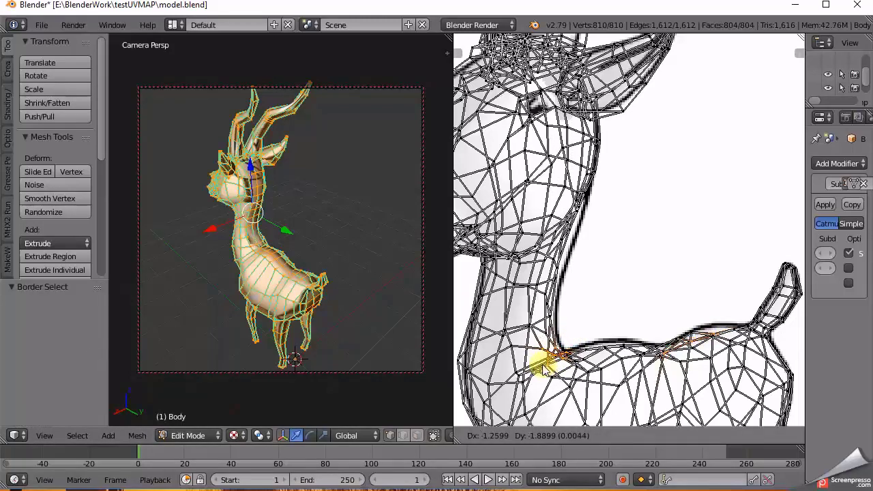
click(546, 369)
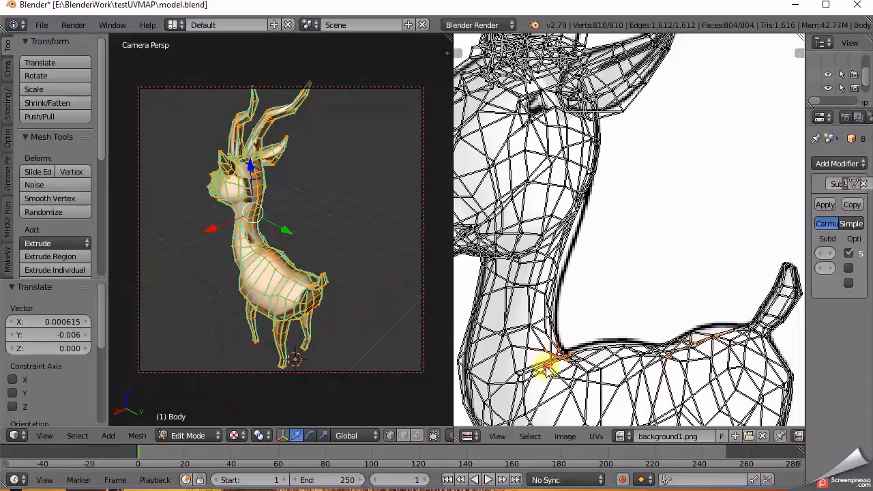
key(g)
click(695, 335)
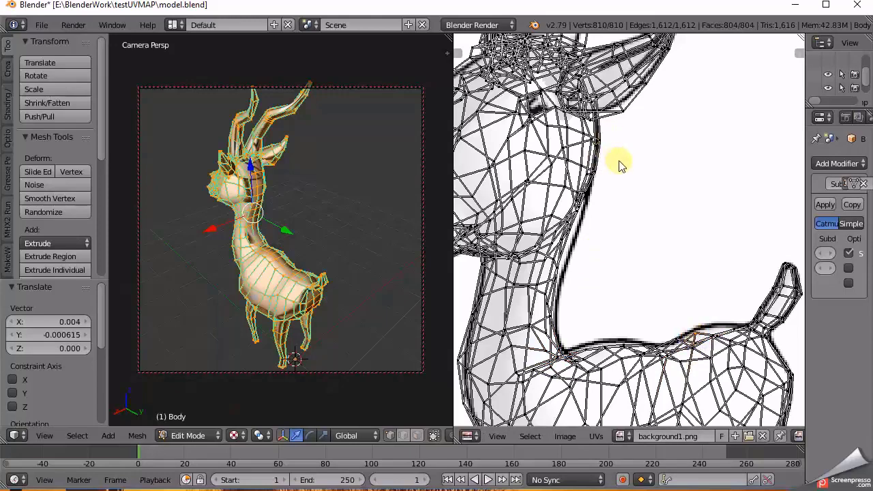
scroll(621, 164, down, 2)
Move an upper and a lower leg UV vertex right onto the outline
middle_drag(628, 285, 629, 171)
scroll(655, 170, up, 1)
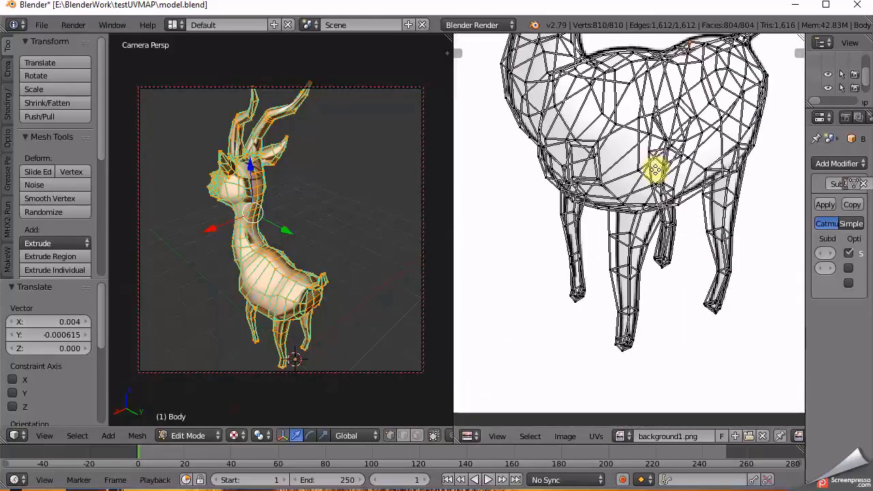
scroll(649, 253, up, 2)
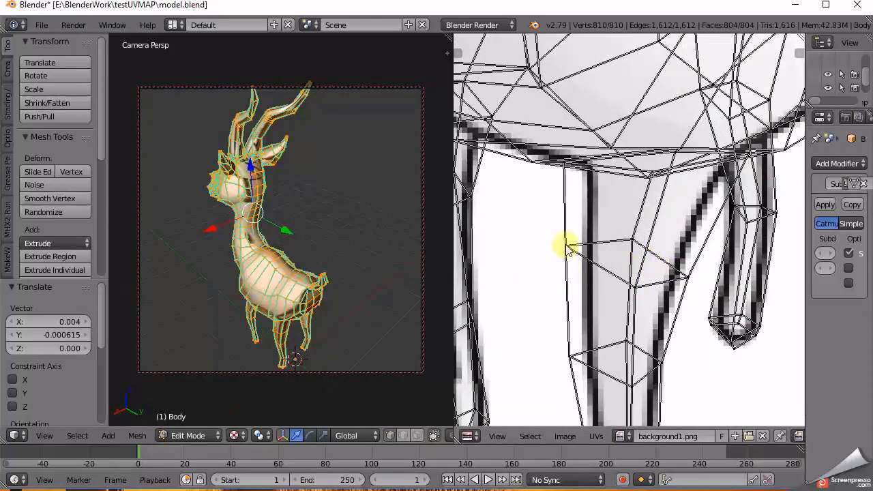
key(g)
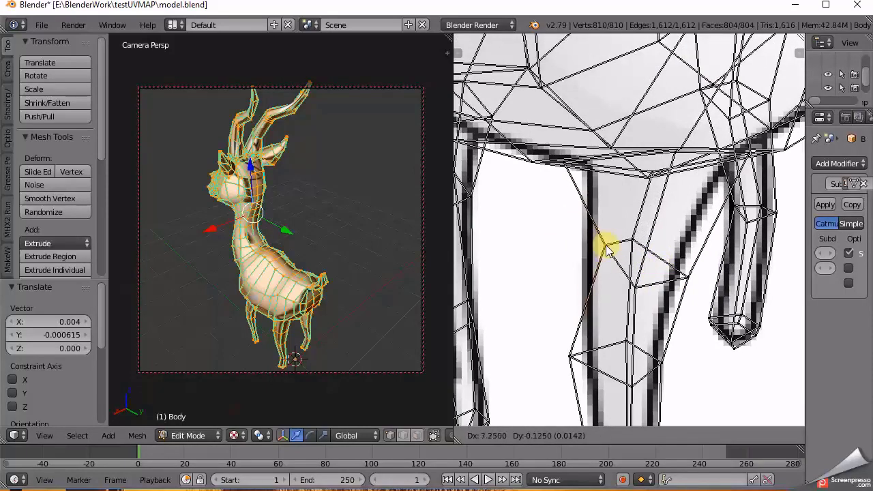
click(609, 249)
right_click(572, 357)
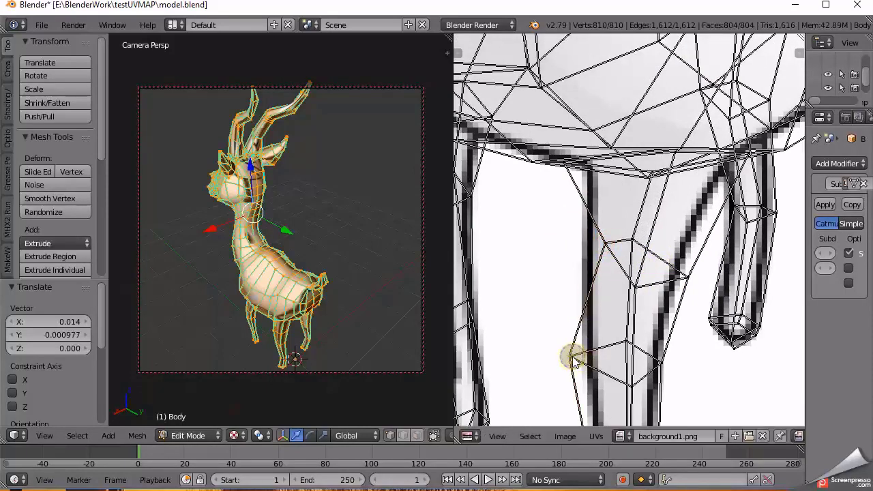
key(g)
click(633, 360)
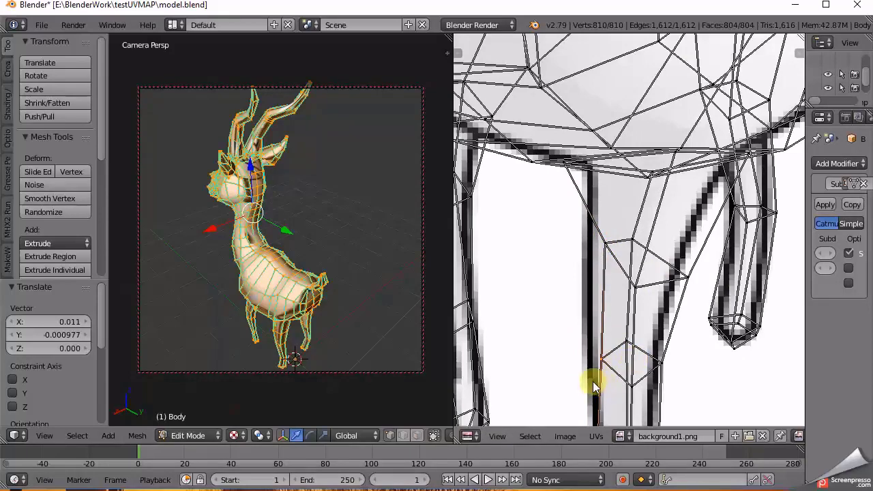
Shift a vertex on the leg's left edge right onto the outline
middle_drag(594, 387, 594, 184)
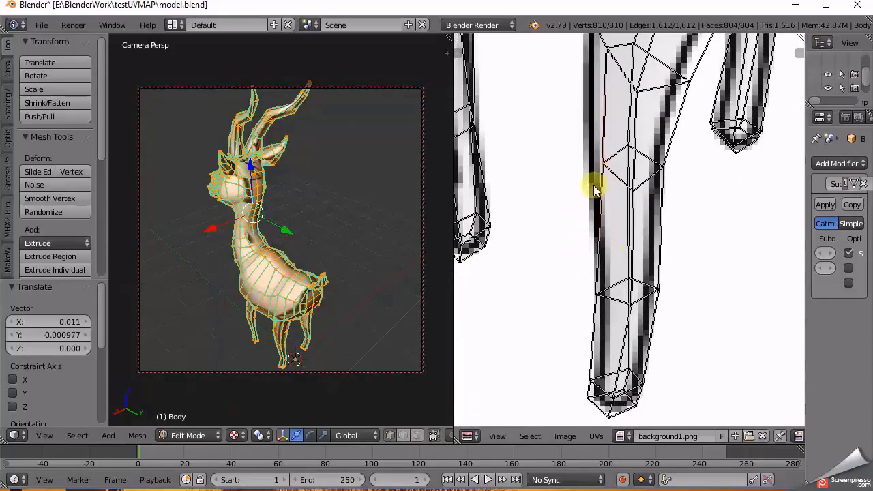
right_click(596, 295)
key(g)
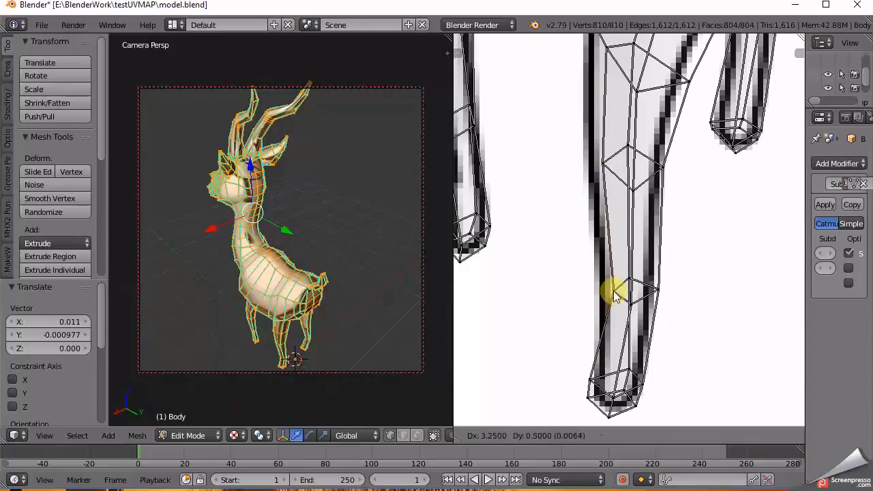
click(610, 289)
Move four hoof UV vertices up onto the hoof outline
right_click(591, 384)
key(g)
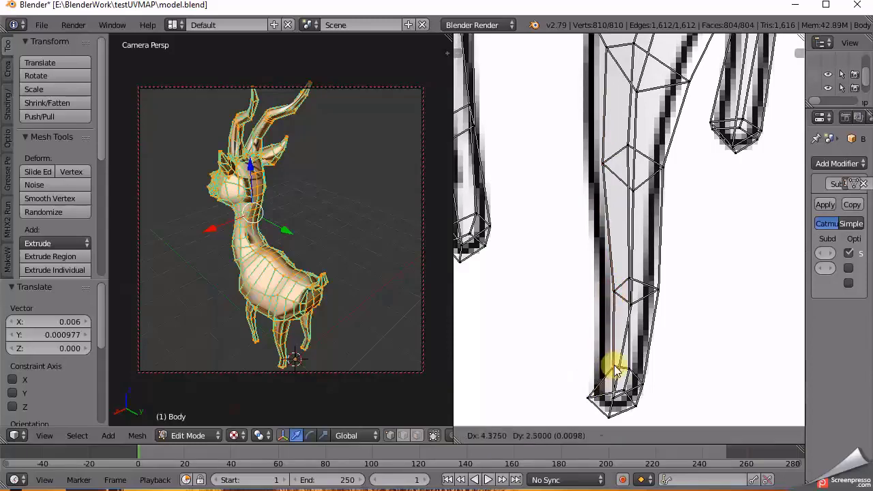
click(616, 364)
right_click(591, 399)
key(g)
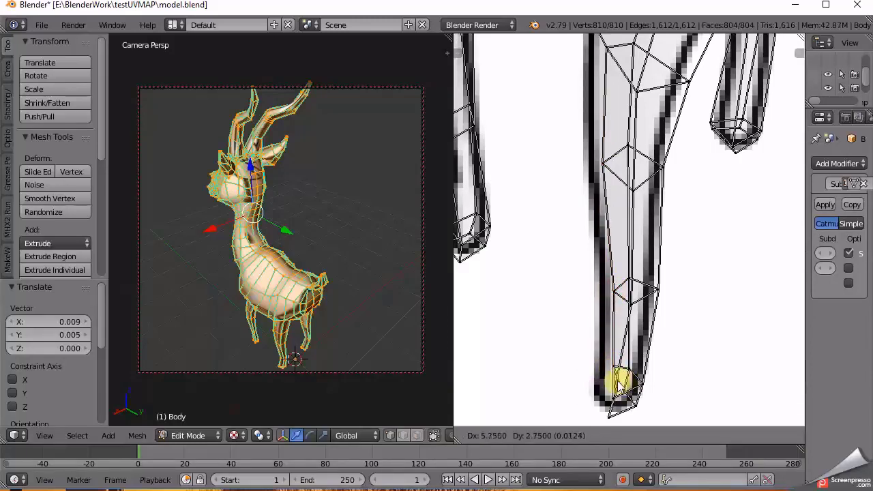
click(616, 382)
right_click(608, 410)
key(g)
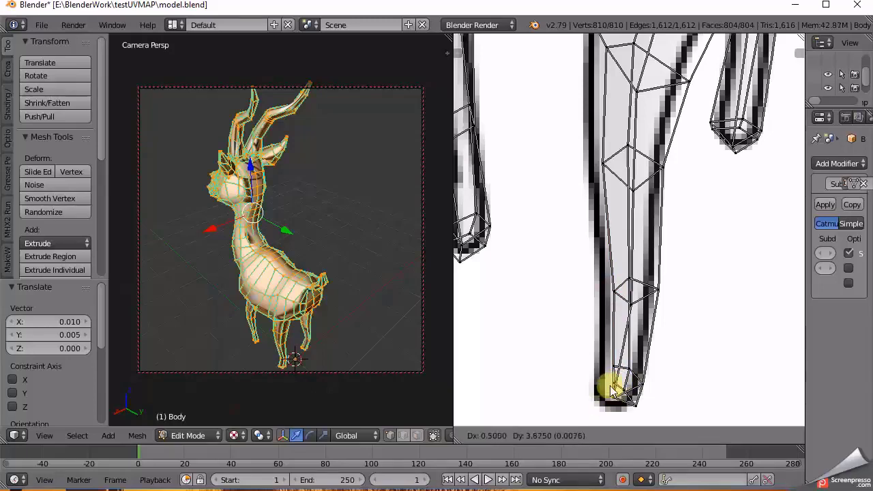
click(617, 383)
right_click(631, 401)
key(g)
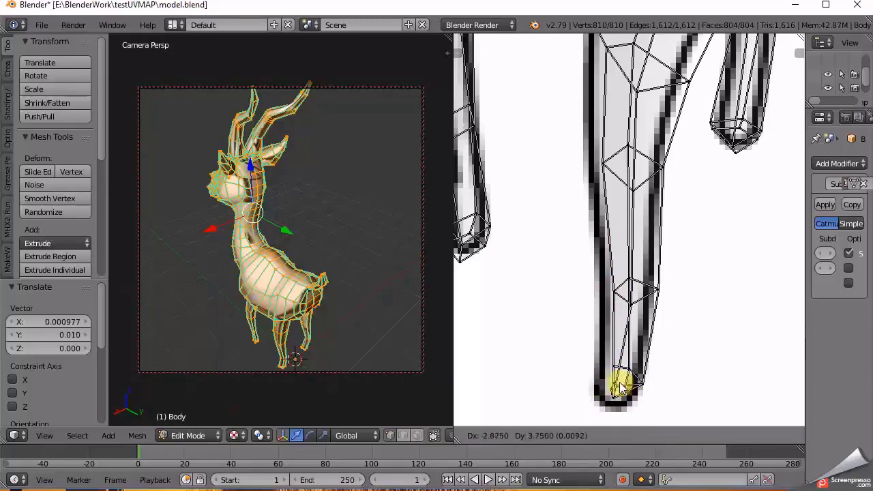
click(622, 374)
Drag the remaining upper-leg UV vertices up-left onto the outline
right_drag(658, 290, 632, 287)
right_drag(641, 385, 624, 361)
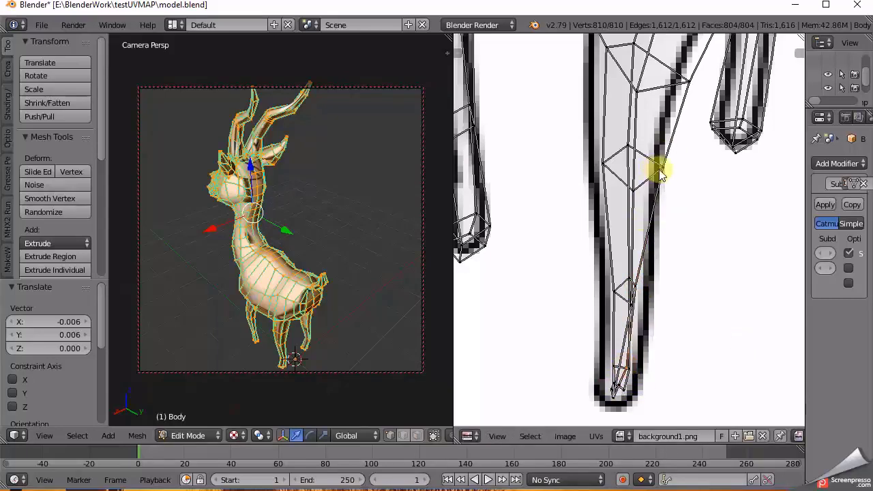
right_drag(664, 172, 653, 157)
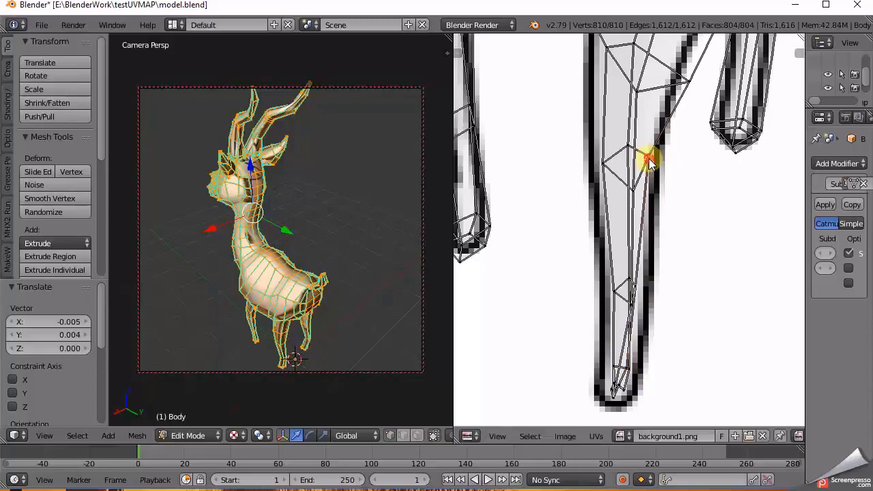
middle_drag(653, 157, 617, 345)
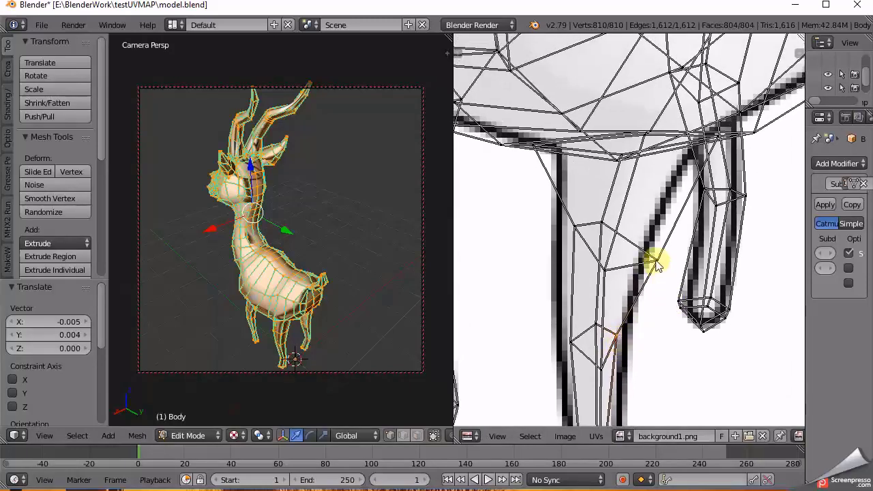
right_drag(656, 262, 630, 243)
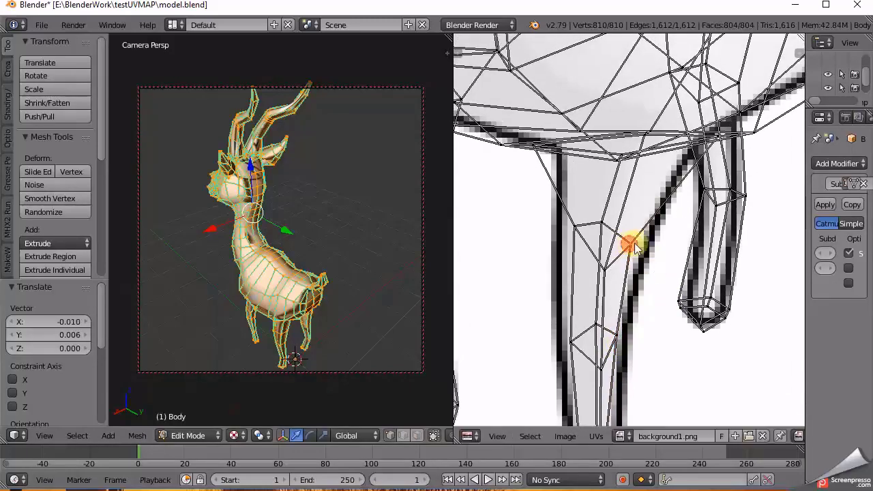
scroll(669, 259, up, 1)
scroll(672, 265, down, 3)
scroll(673, 260, up, 3)
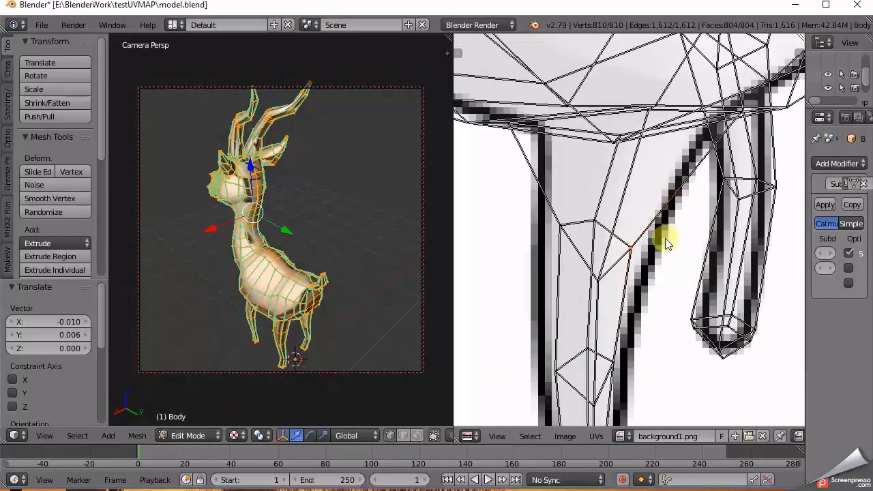
middle_drag(665, 238, 624, 284)
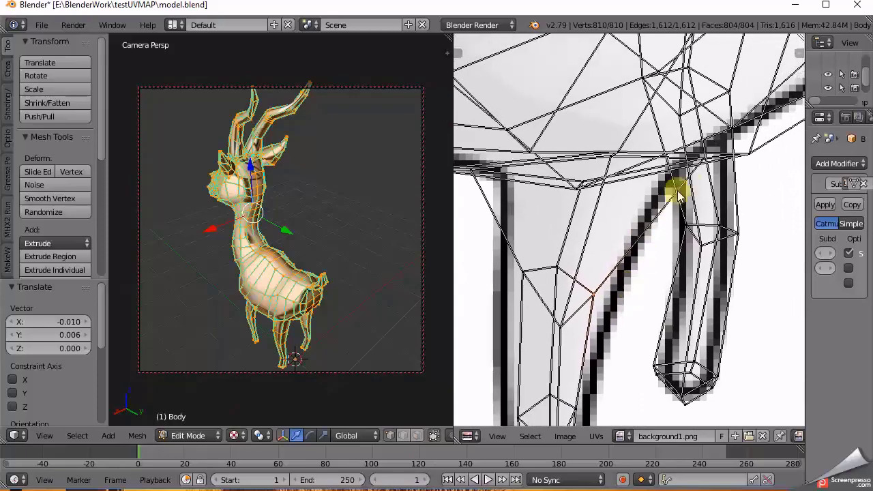
drag(704, 163, 652, 159)
middle_drag(324, 241, 351, 230)
middle_drag(595, 168, 710, 405)
scroll(246, 250, up, 5)
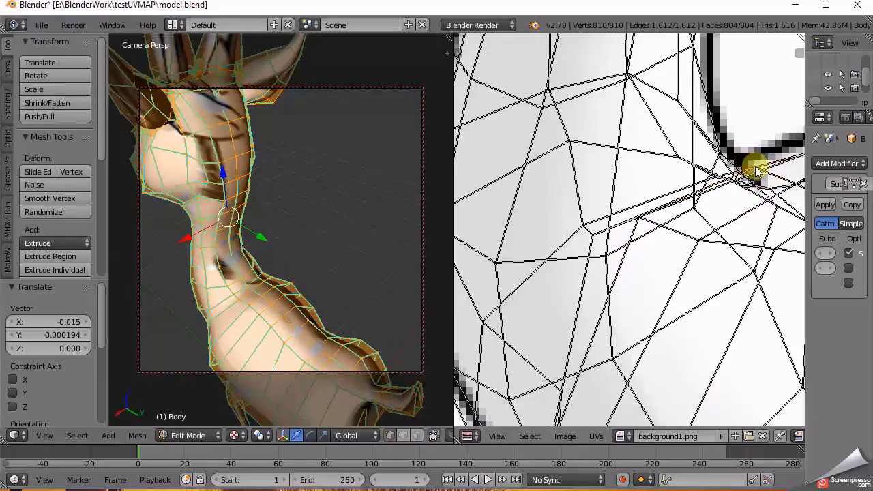
Box-select the UV points near the ear edge and move them onto the outline
drag(730, 143, 787, 216)
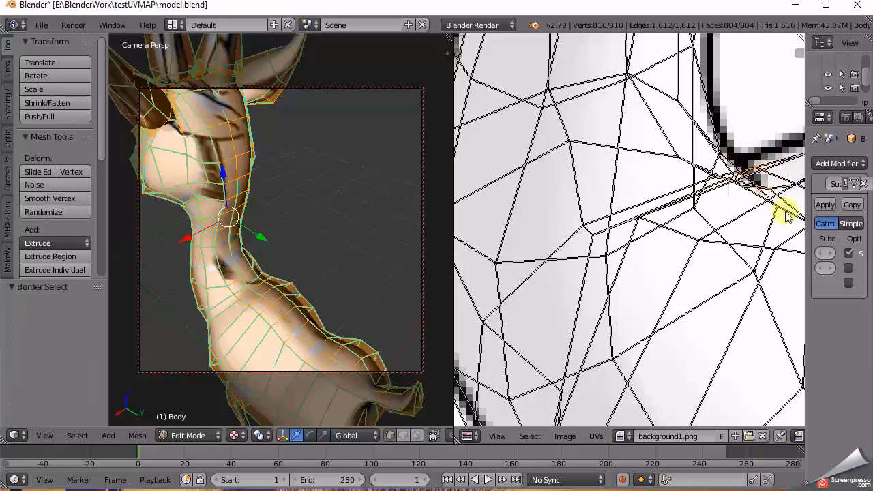
key(g)
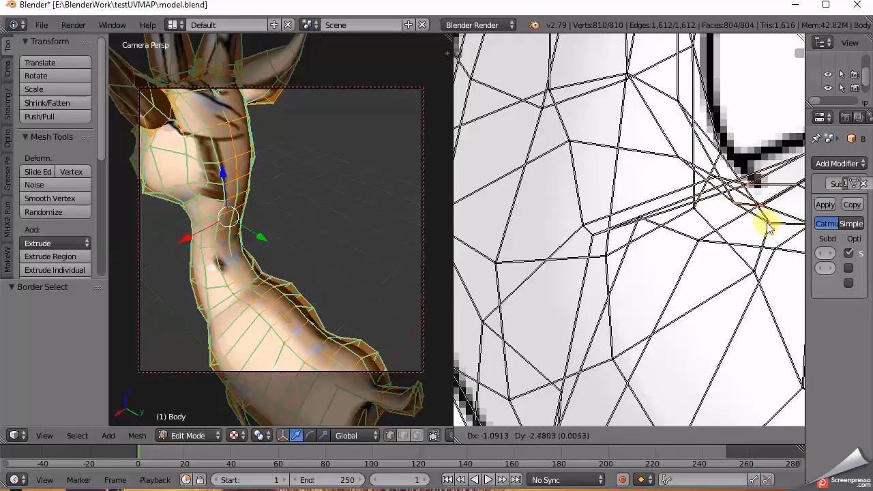
click(776, 230)
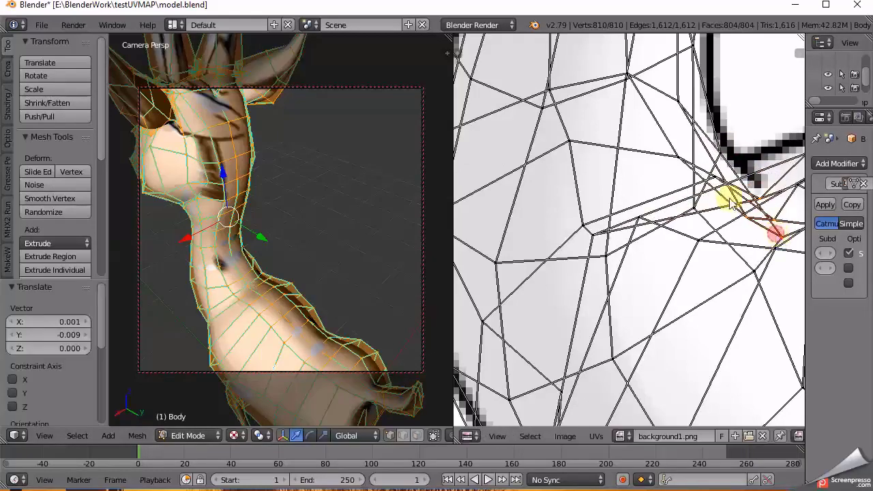
key(g)
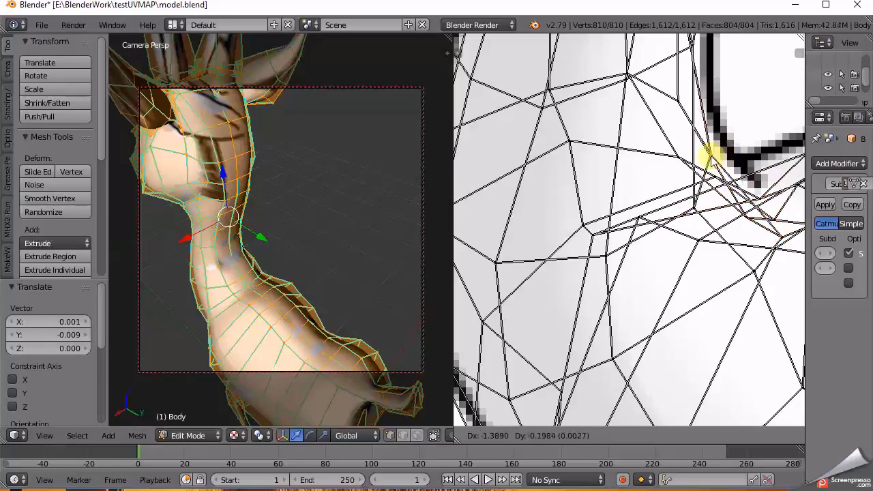
click(709, 150)
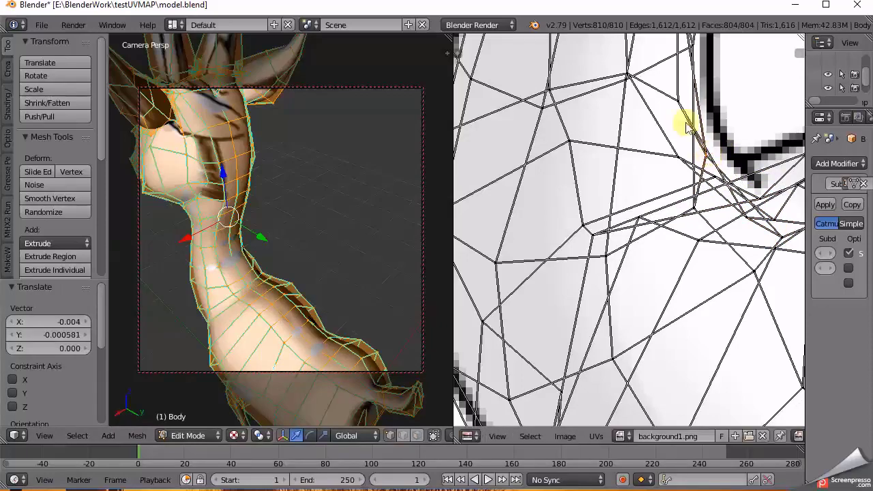
Move several UV points along the neck and jaw onto the black outline
middle_drag(682, 127, 673, 244)
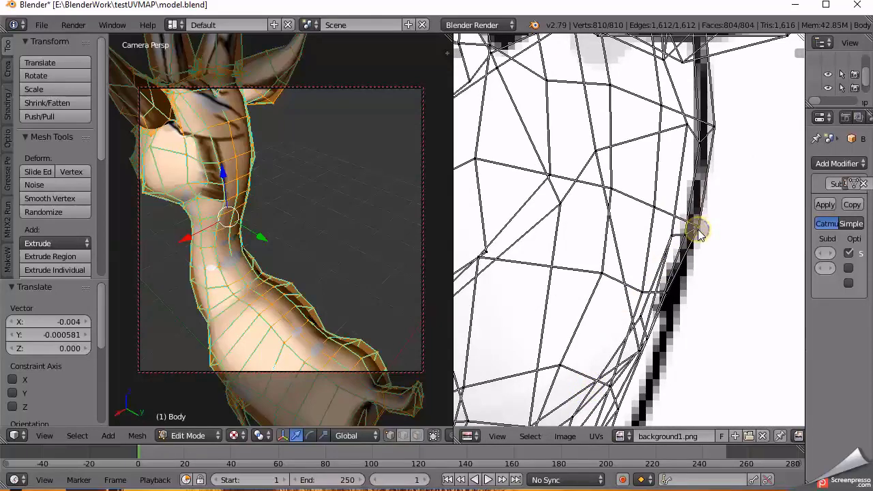
key(g)
click(682, 232)
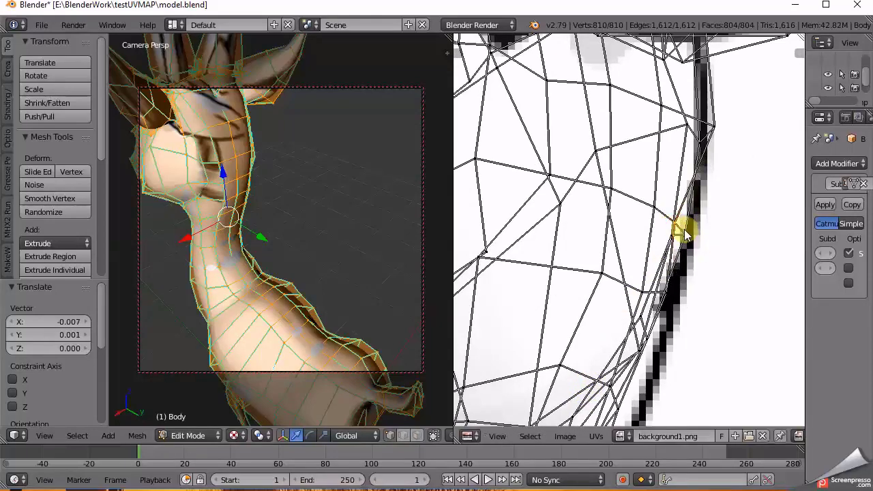
key(g)
click(668, 234)
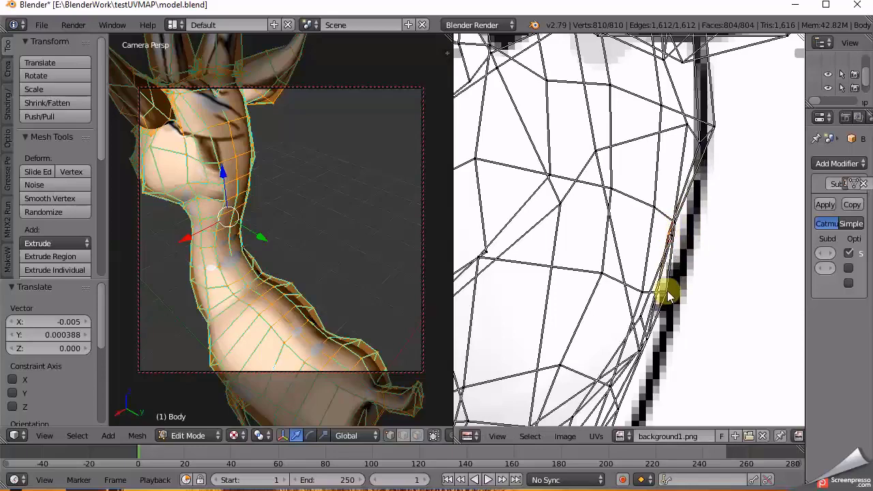
key(g)
click(659, 290)
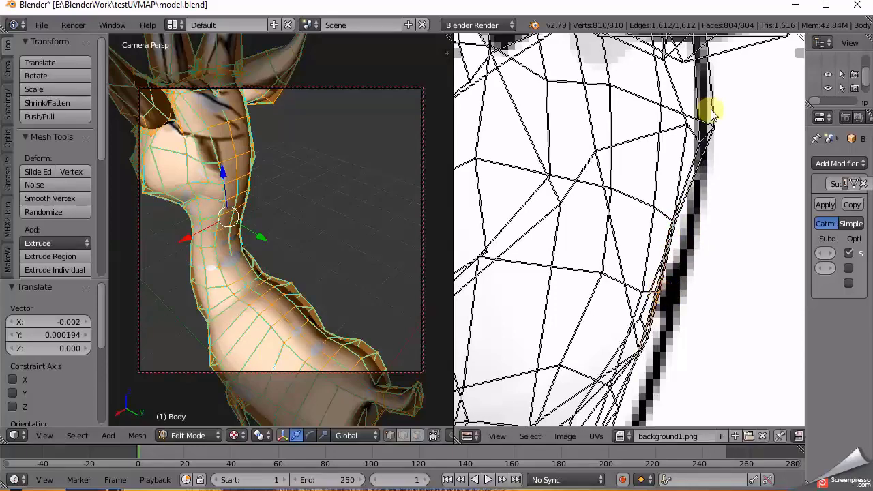
key(g)
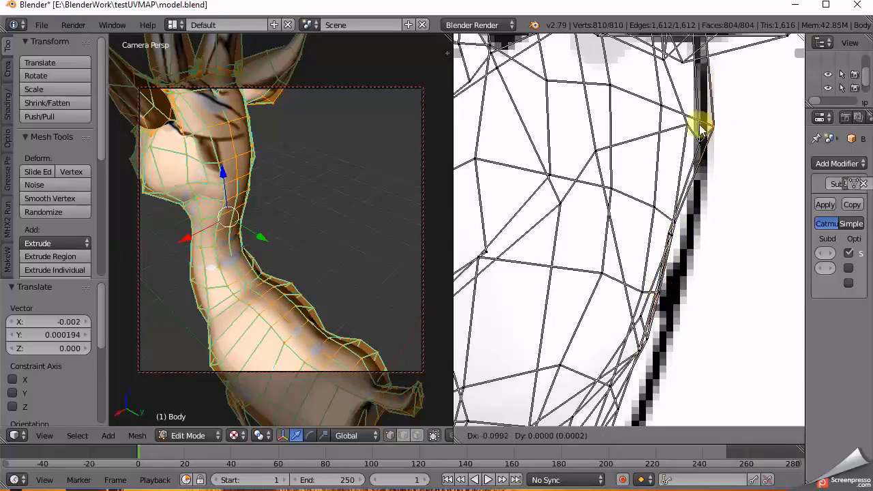
click(696, 143)
key(g)
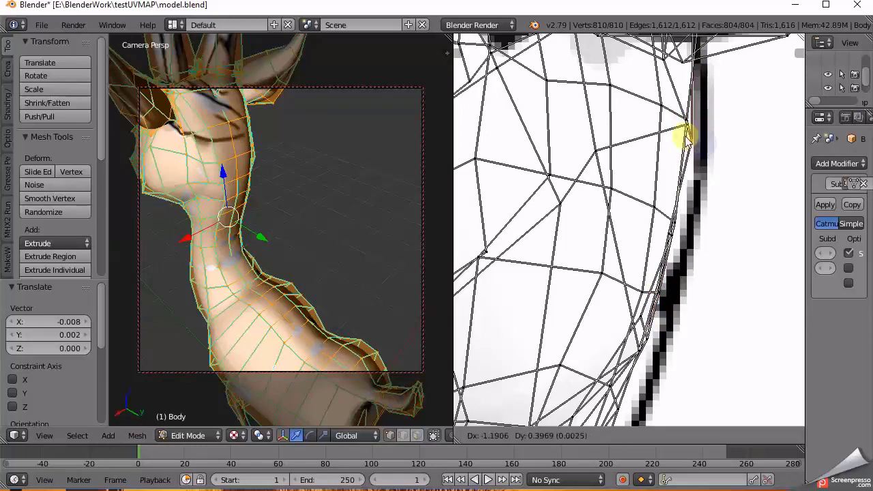
click(693, 139)
scroll(693, 138, down, 3)
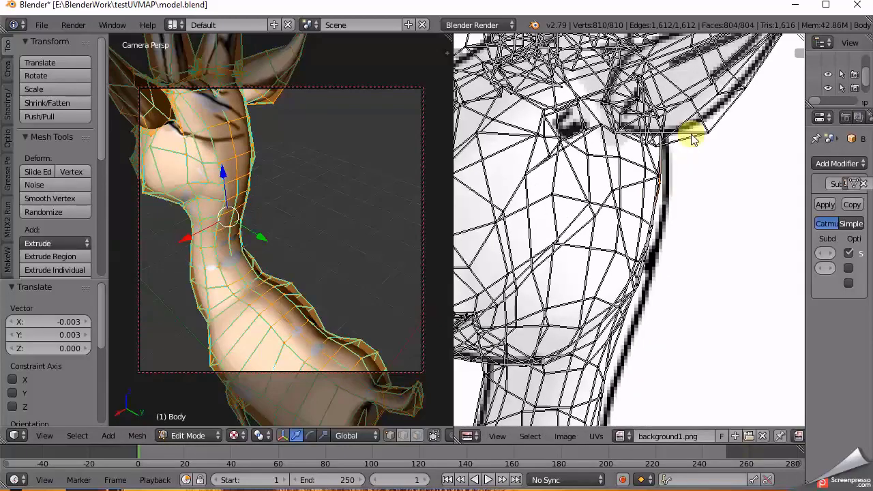
Place two ear UV points on the ear outline
middle_drag(693, 138, 718, 225)
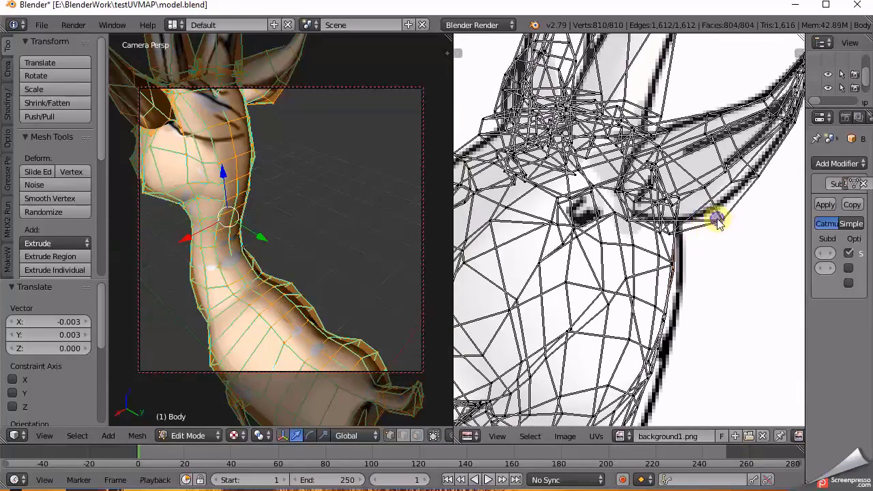
key(g)
click(707, 195)
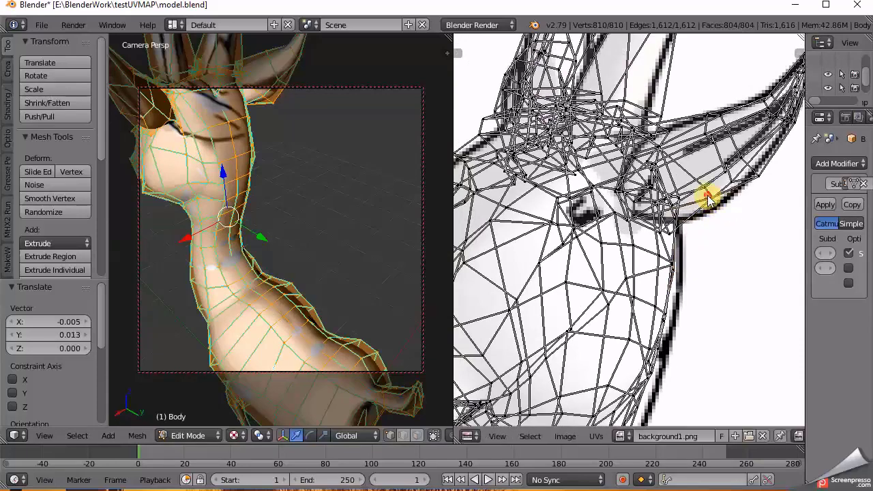
key(g)
click(746, 171)
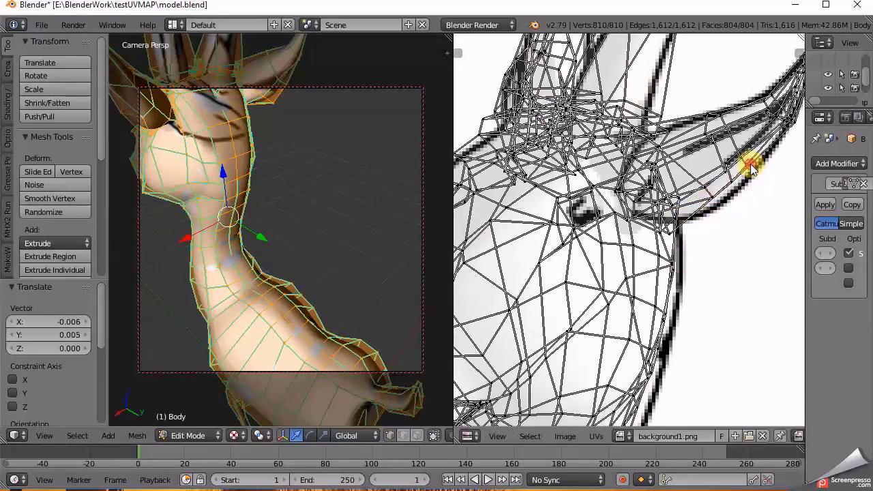
right_click(628, 201)
Fit the head and nose UV points onto the snout outline
scroll(592, 227, down, 4)
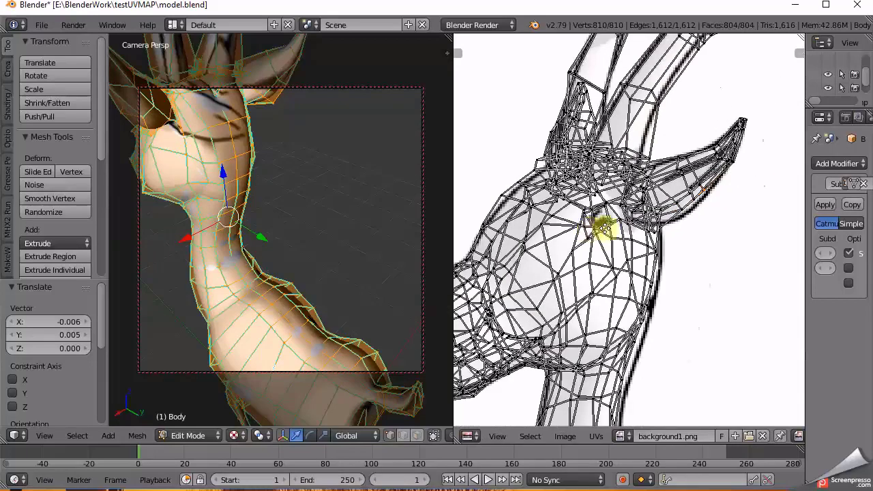
middle_drag(682, 174, 666, 222)
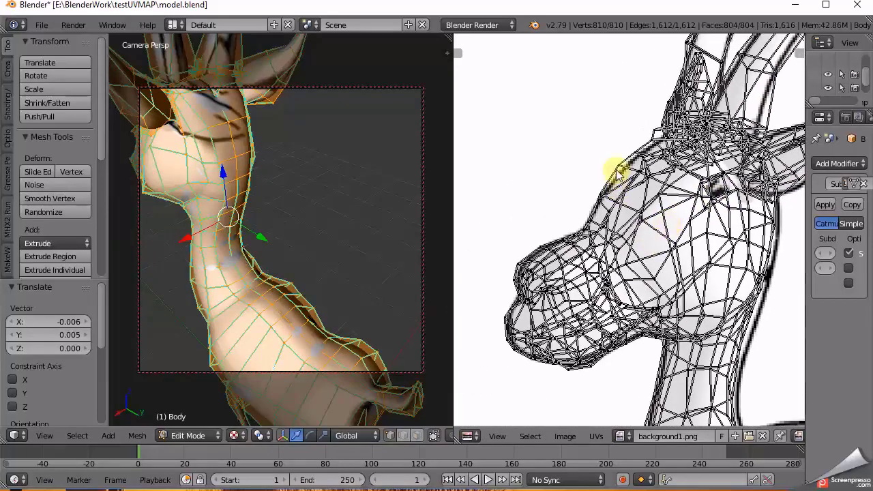
right_drag(616, 173, 677, 132)
right_click(542, 259)
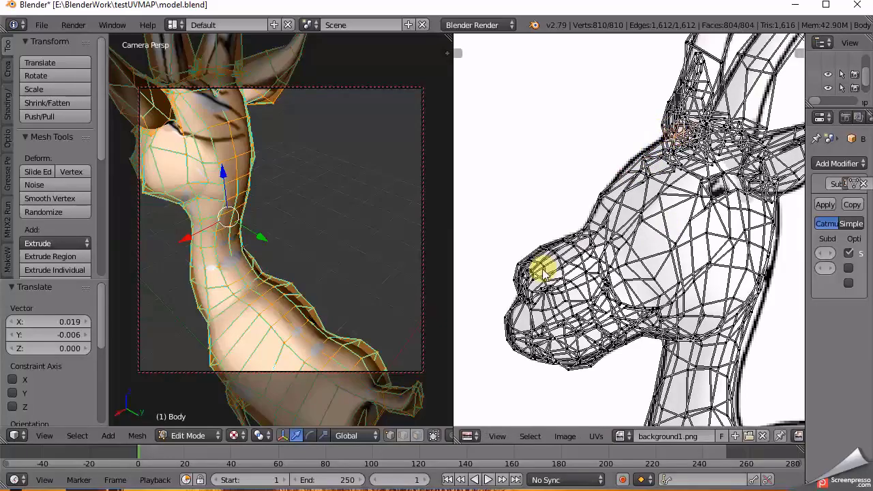
right_drag(542, 250, 503, 279)
middle_drag(226, 218, 289, 195)
Move the top-of-leg and leg-body joint UV points onto the outline, then orbit to check the legs
shift+scroll(707, 301, down, 5)
shift+scroll(708, 300, down, 8)
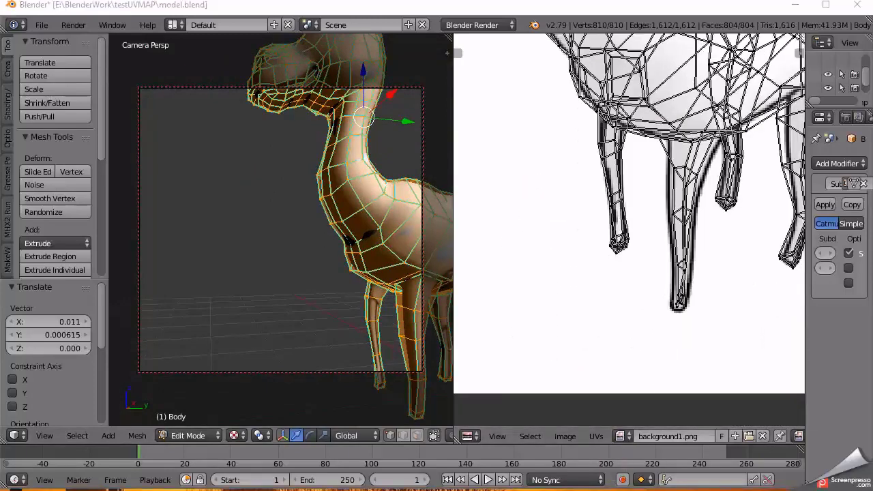
scroll(616, 238, up, 4)
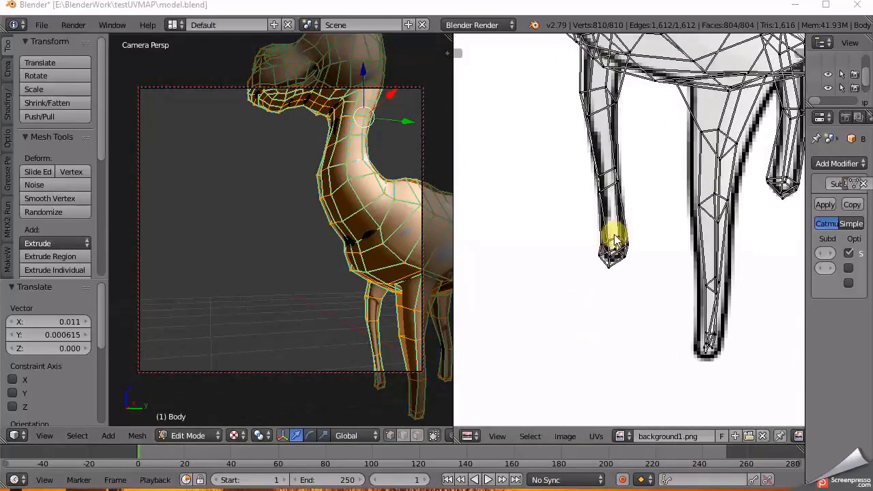
shift+scroll(610, 280, up, 2)
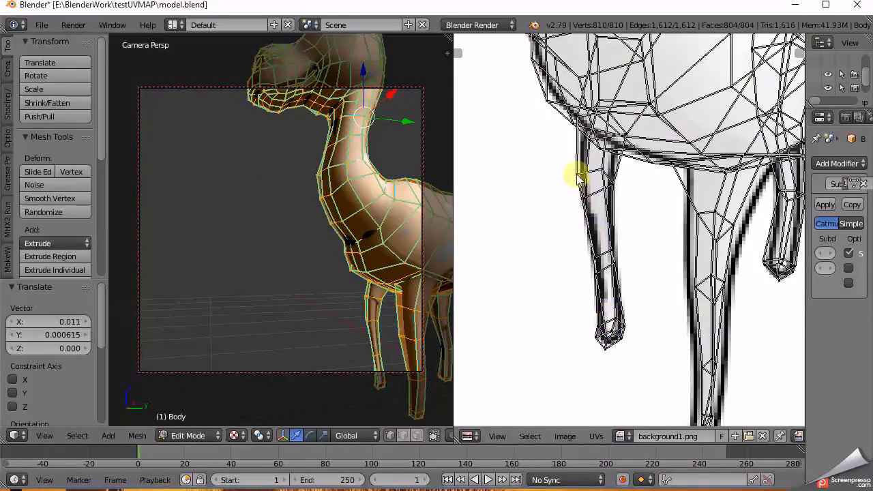
key(g)
click(583, 205)
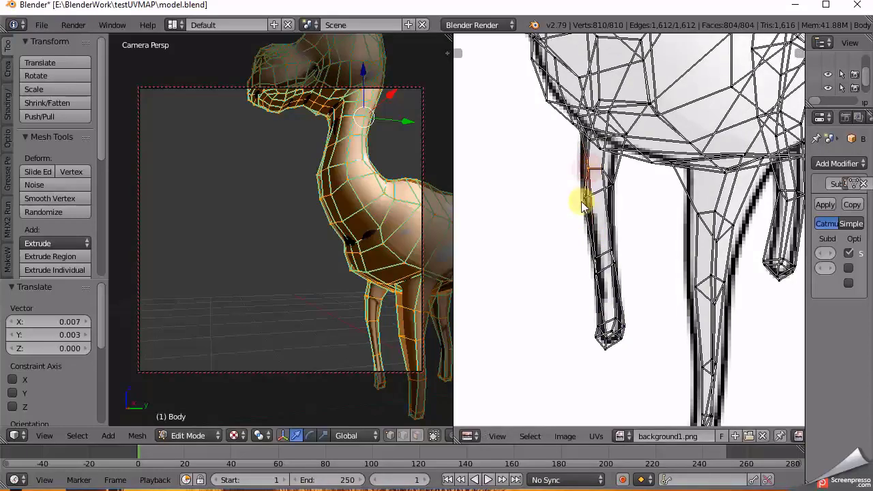
key(g)
click(597, 192)
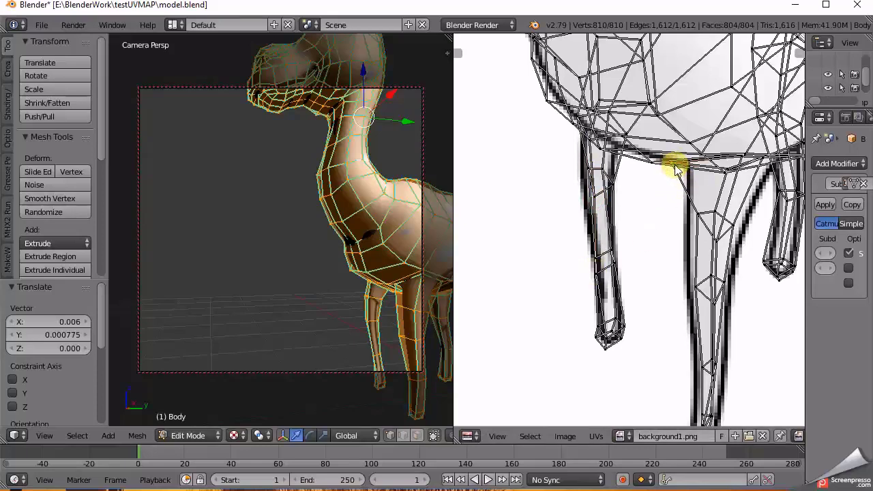
key(g)
click(707, 171)
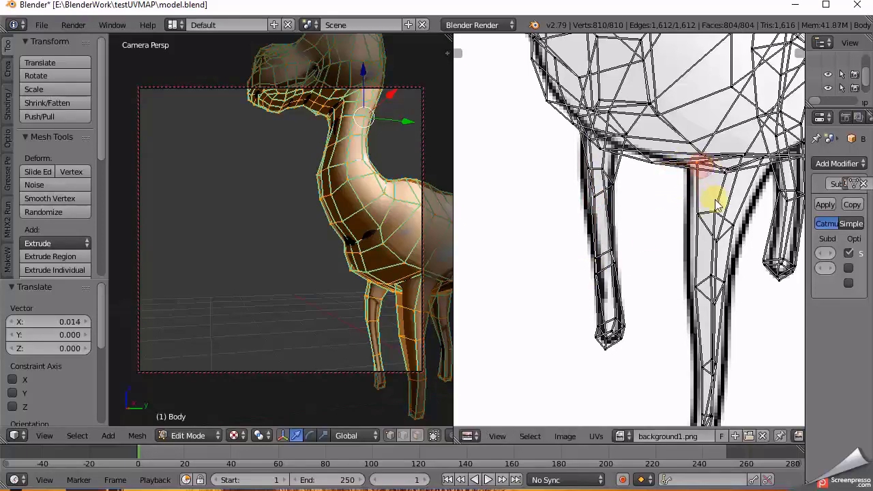
mouse_move(349, 264)
middle_down()
mouse_move(339, 266)
mouse_move(363, 273)
mouse_move(321, 247)
mouse_move(306, 226)
mouse_move(335, 255)
mouse_move(354, 250)
mouse_move(344, 247)
mouse_move(350, 272)
middle_up()
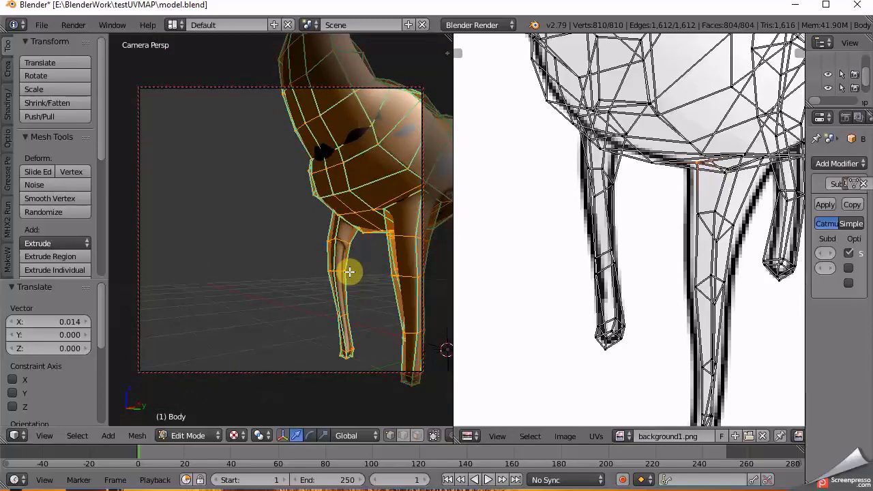
Clear the mesh selection and preview the object outside Edit Mode before returning
key(a)
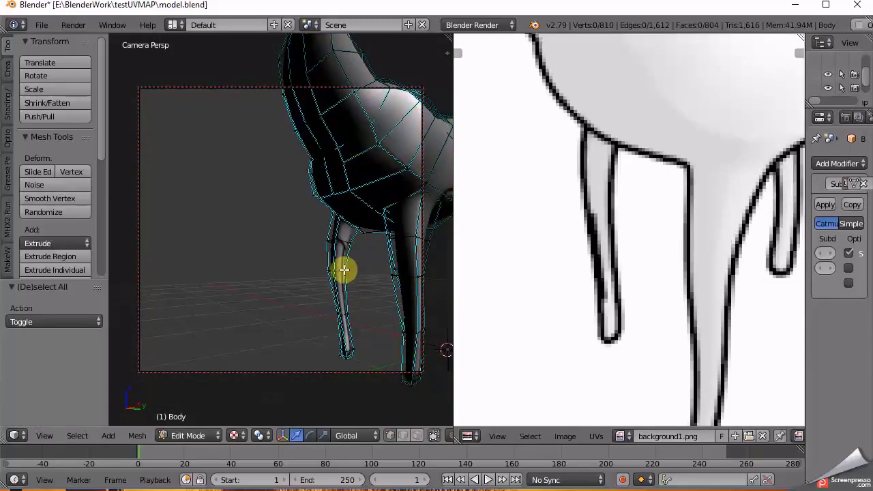
key(Tab)
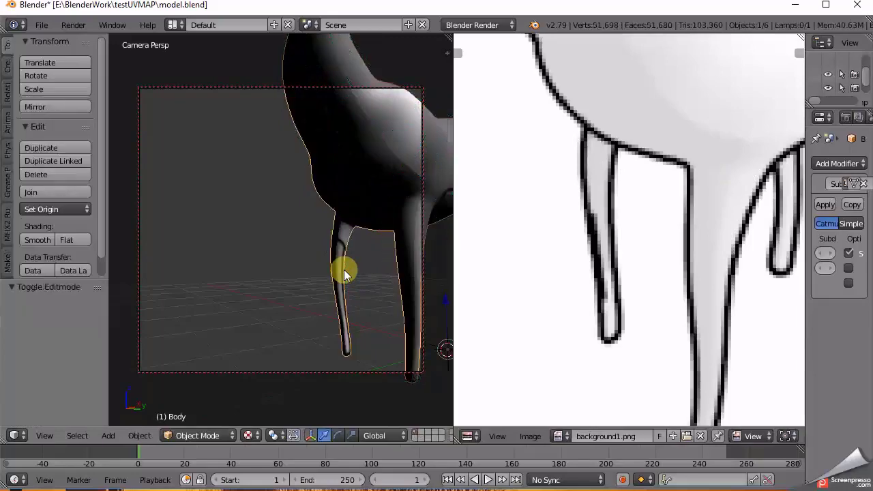
key(Tab)
key(a)
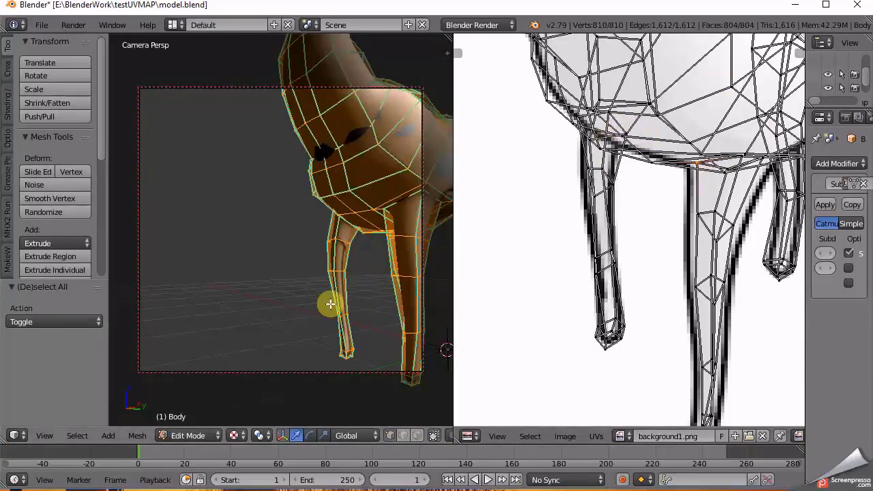
key(a)
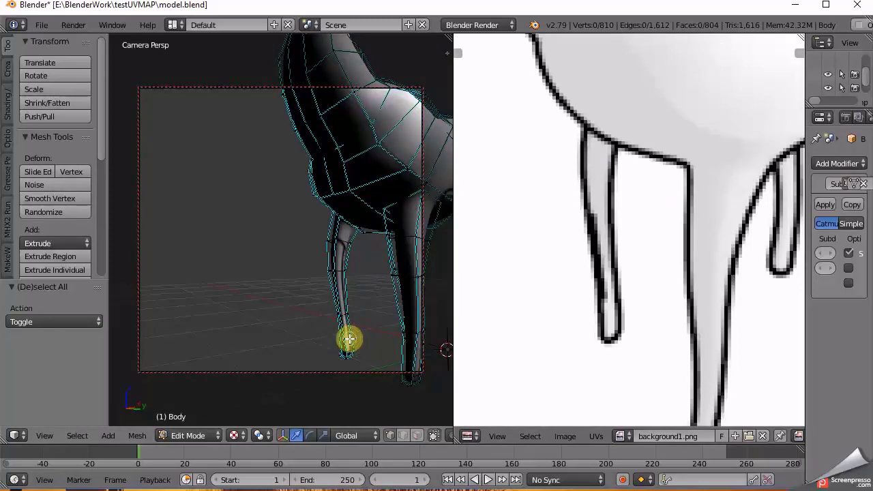
In face select mode, select the faces running up the front leg
right_click(351, 355)
shift+right_click(351, 308)
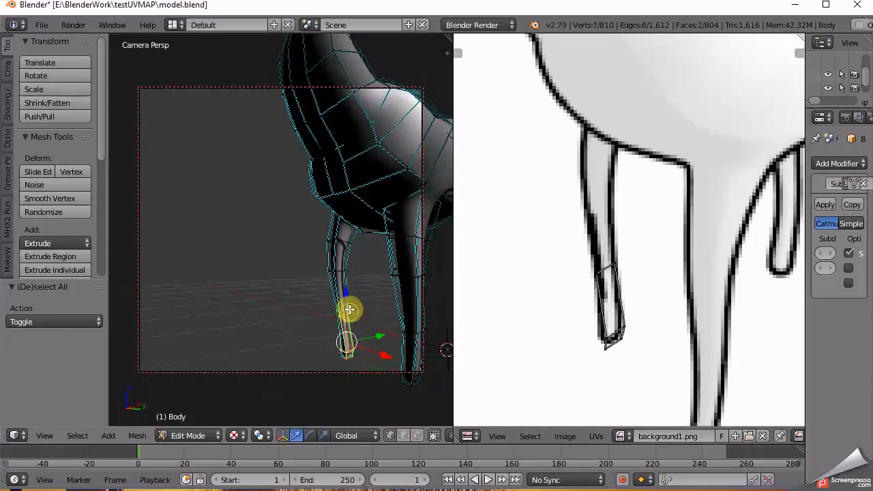
shift+right_click(345, 353)
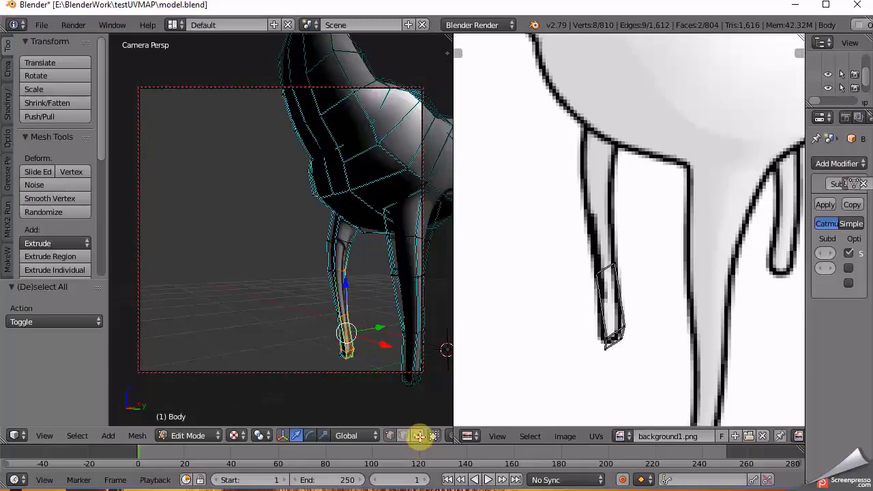
click(417, 436)
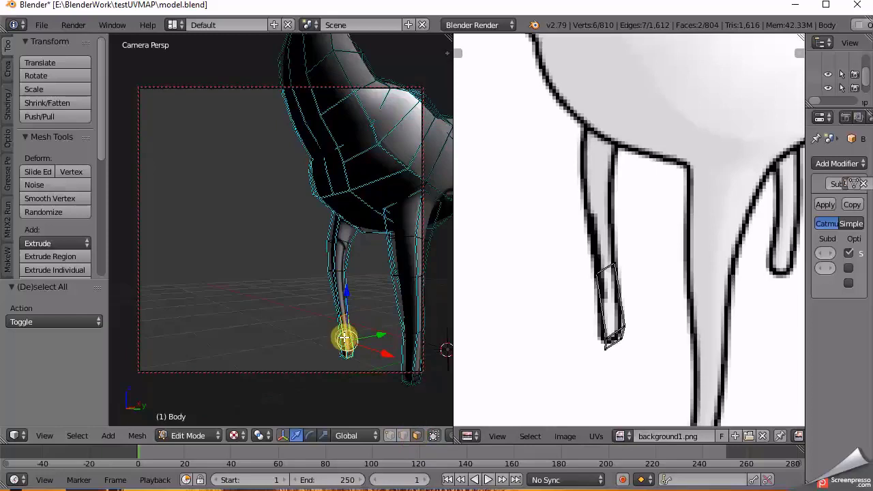
ctrl+right_click(343, 289)
ctrl+right_click(340, 264)
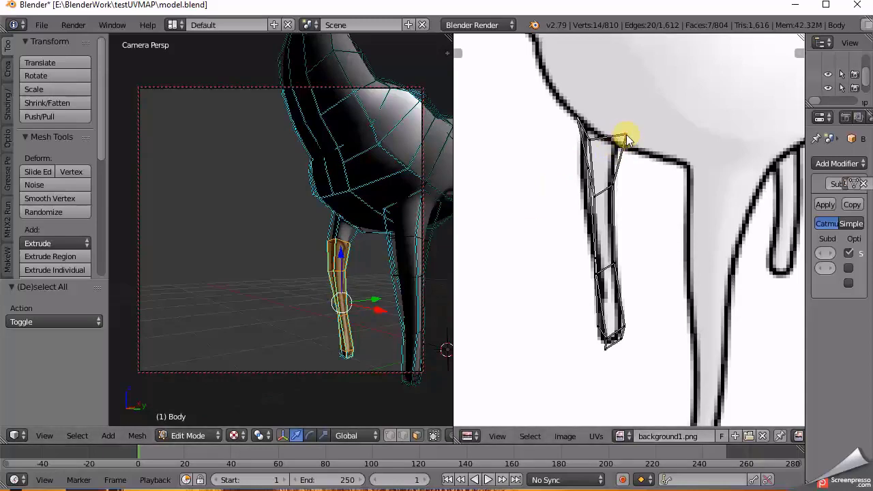
Move the front leg's top and upper UV vertices onto the drawn leg outline
key(g)
click(610, 152)
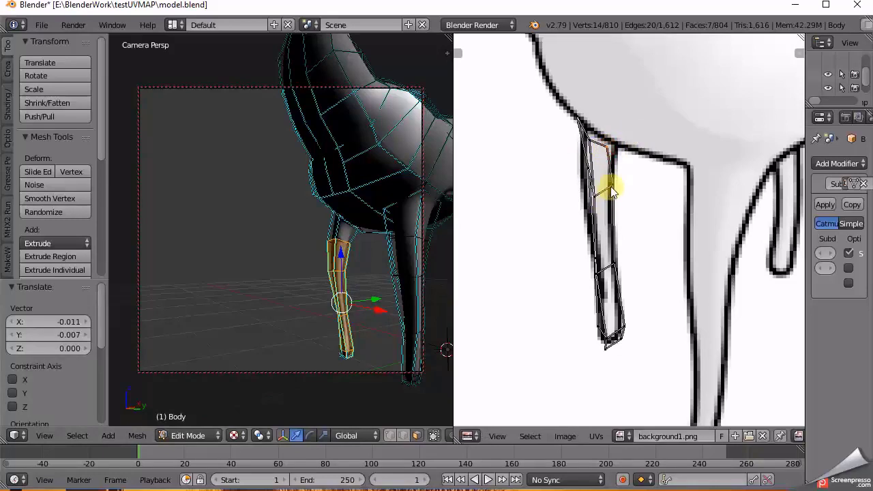
key(g)
click(607, 185)
right_click(610, 256)
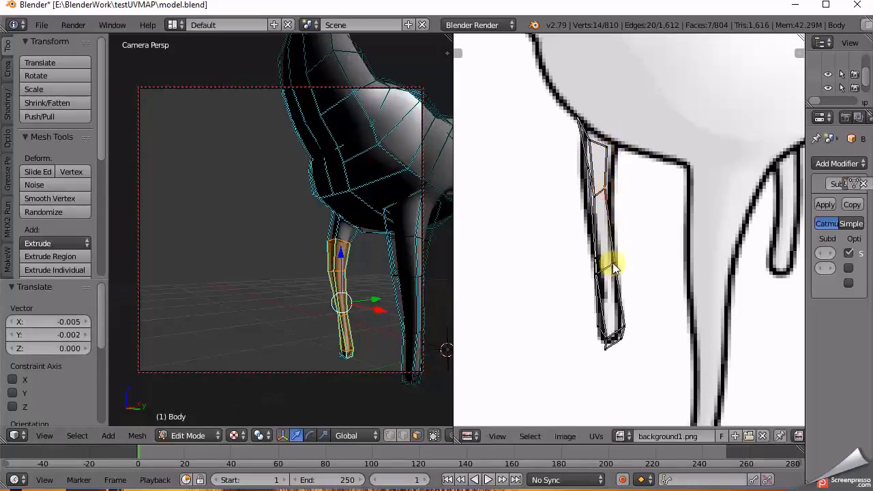
key(g)
click(607, 262)
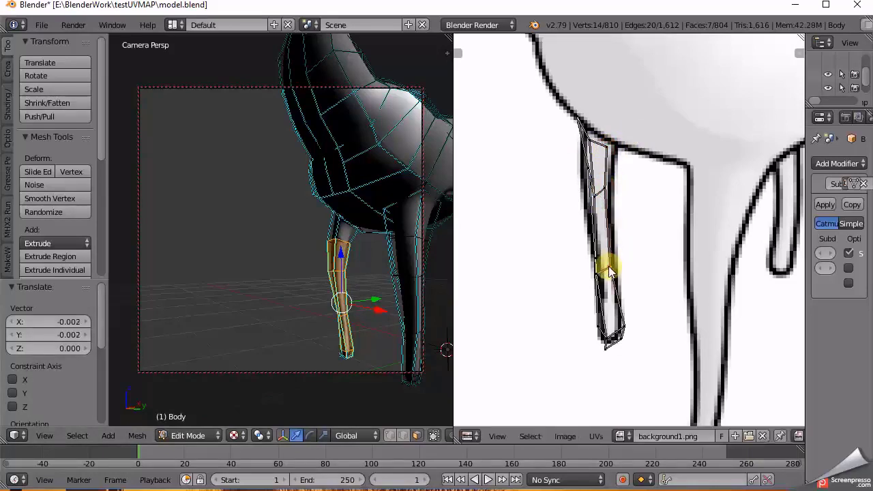
Fit the front leg's hoof-end UV vertices onto the drawn outline
right_click(627, 331)
key(g)
click(611, 326)
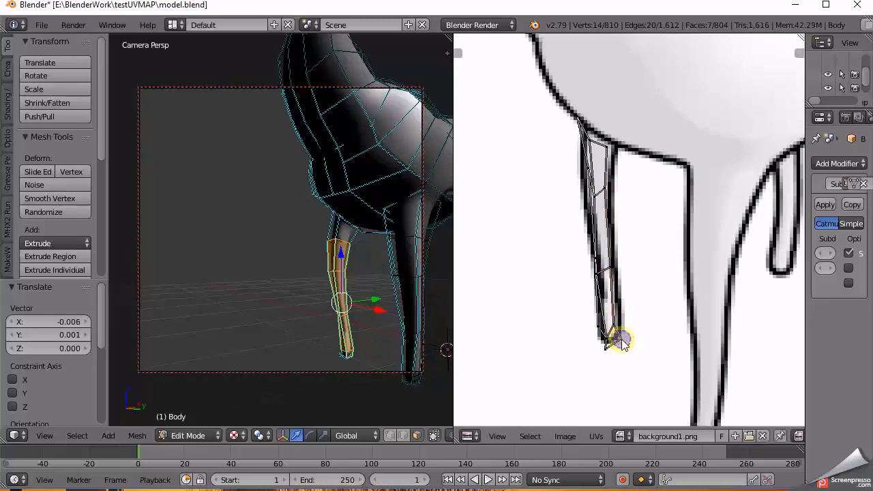
key(g)
click(612, 352)
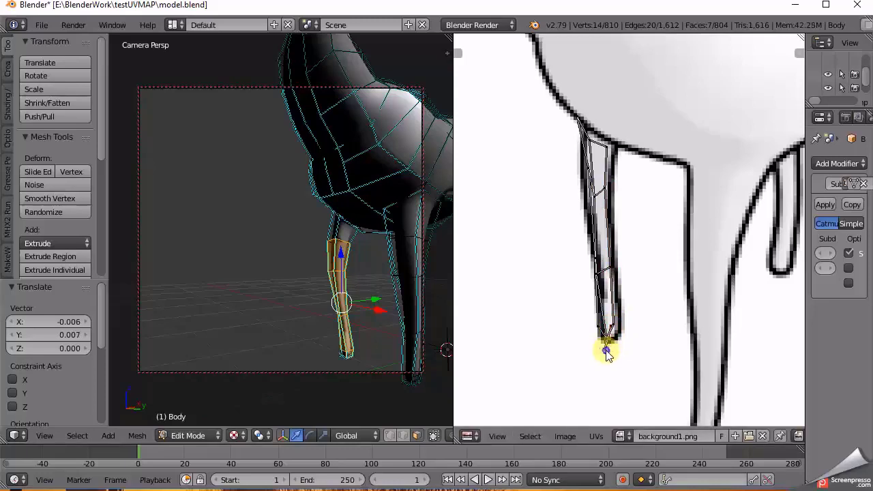
key(g)
click(612, 336)
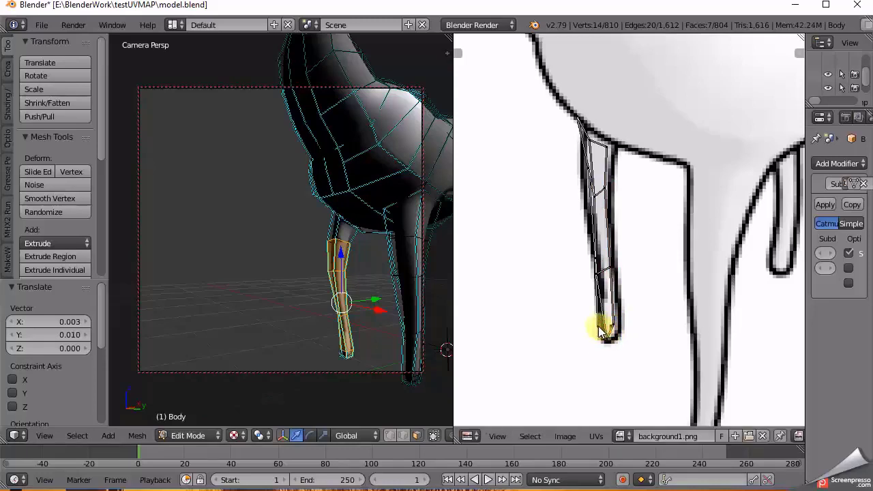
key(g)
click(606, 327)
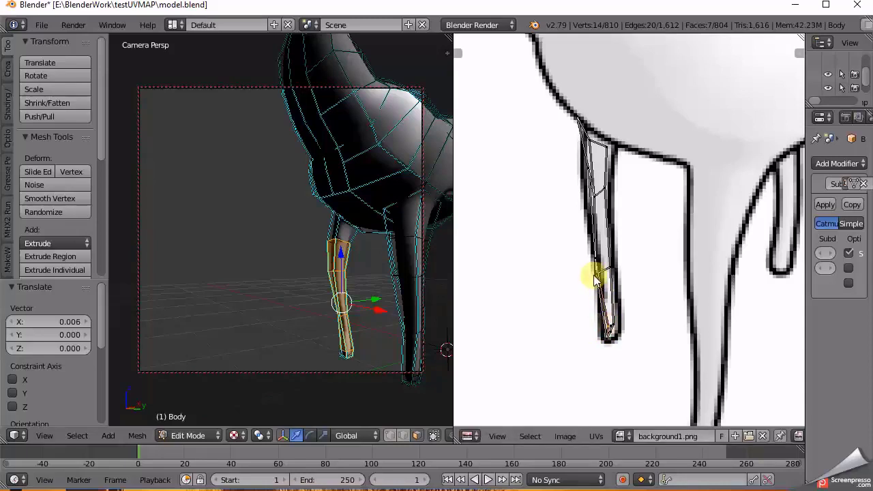
Align the remaining leg-edge UV vertices, tucking the top ones below the belly line
key(g)
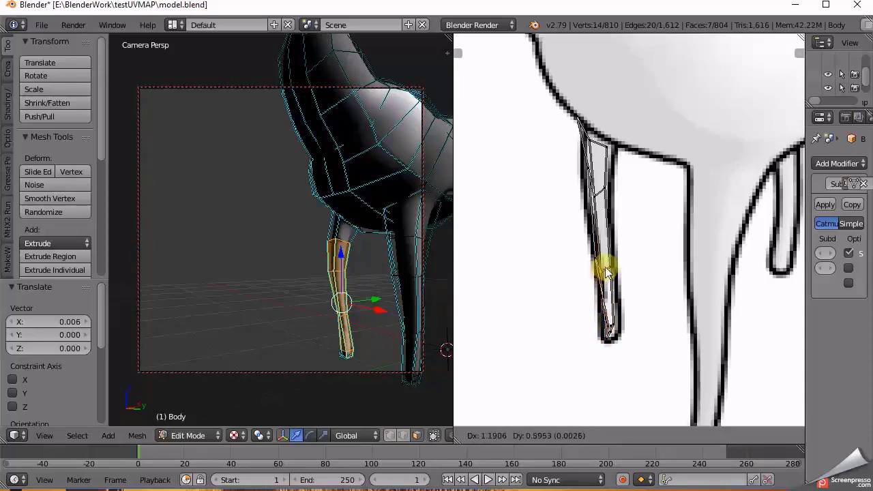
click(606, 271)
key(g)
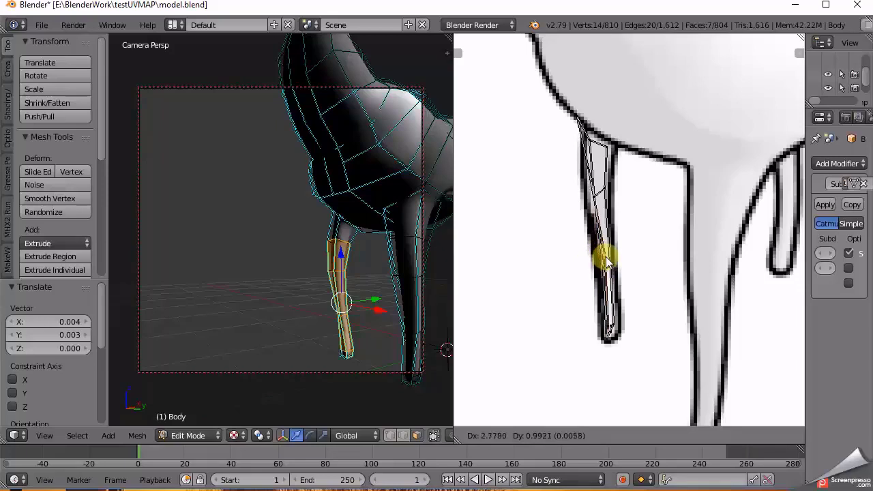
click(605, 253)
key(g)
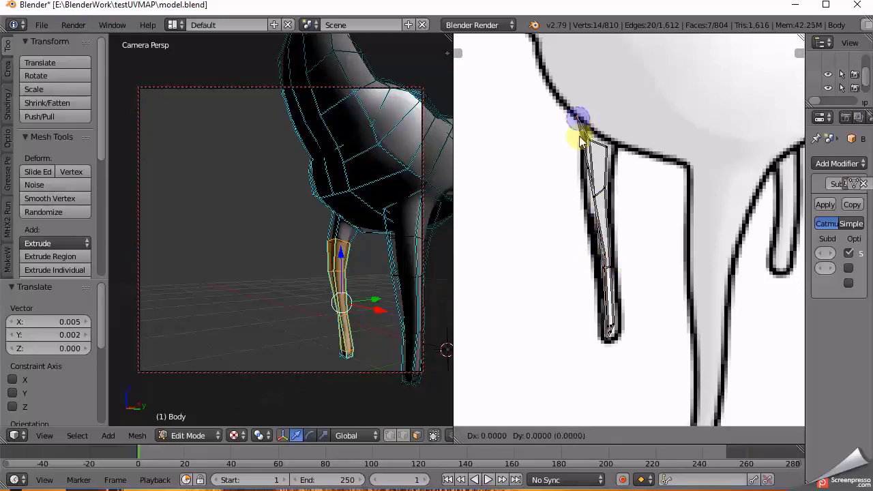
click(593, 161)
key(g)
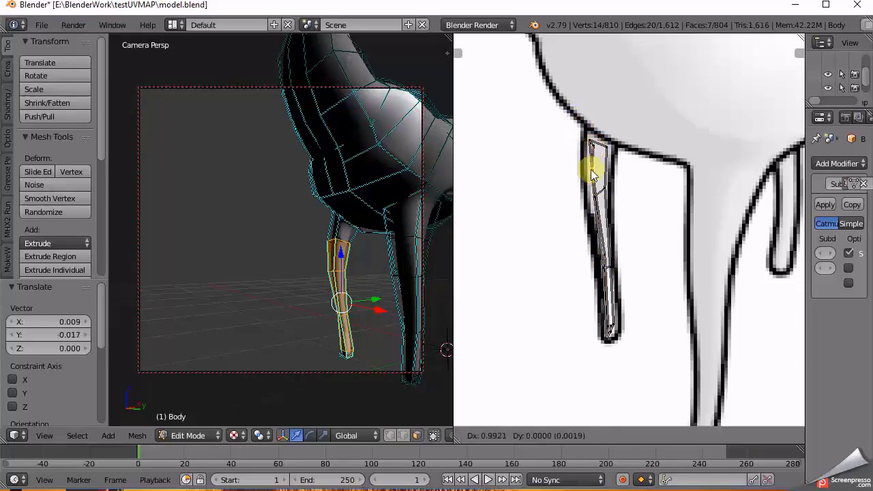
click(587, 167)
Deselect, then select the whole mesh to show its full UV layout over background1.png
scroll(628, 263, down, 2)
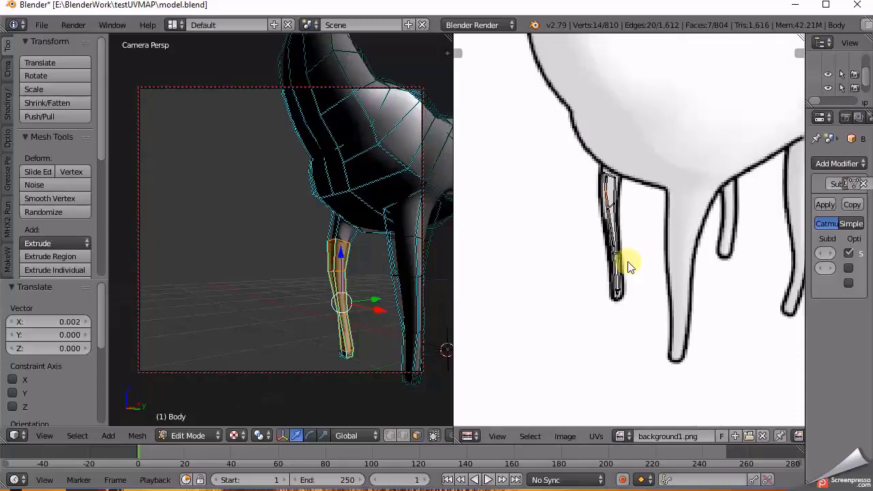
key(a)
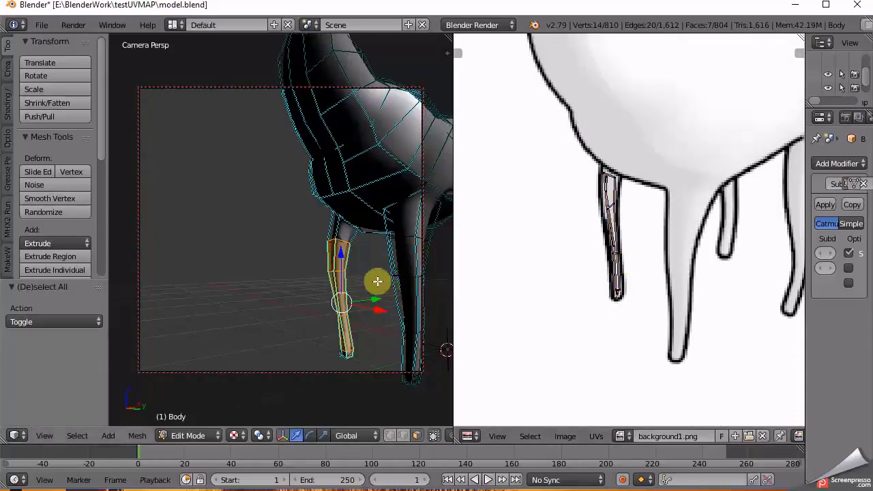
key(a)
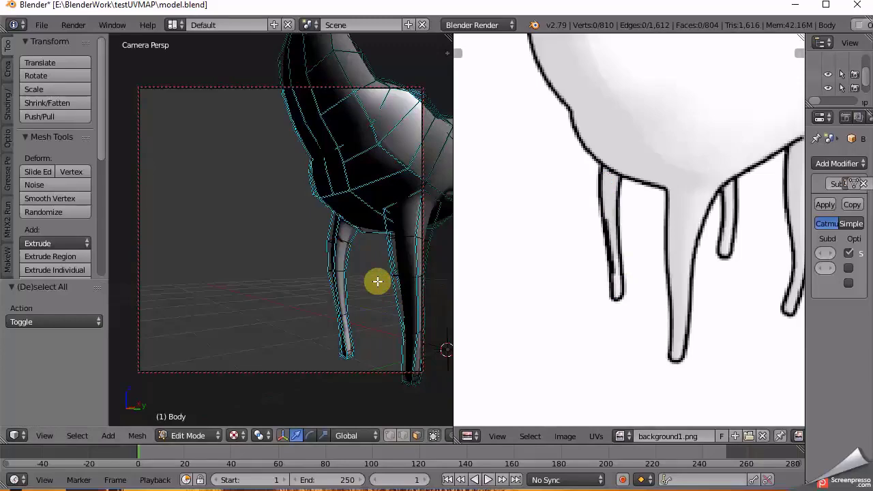
key(a)
scroll(669, 243, down, 3)
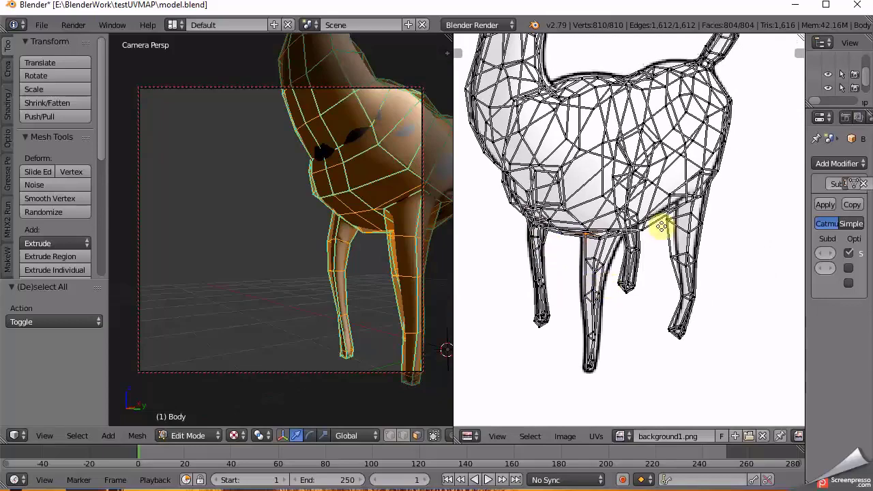
Drag the leg UV vertices, including the back-leg ones, onto the black outline
middle_drag(663, 228, 647, 241)
scroll(716, 234, up, 4)
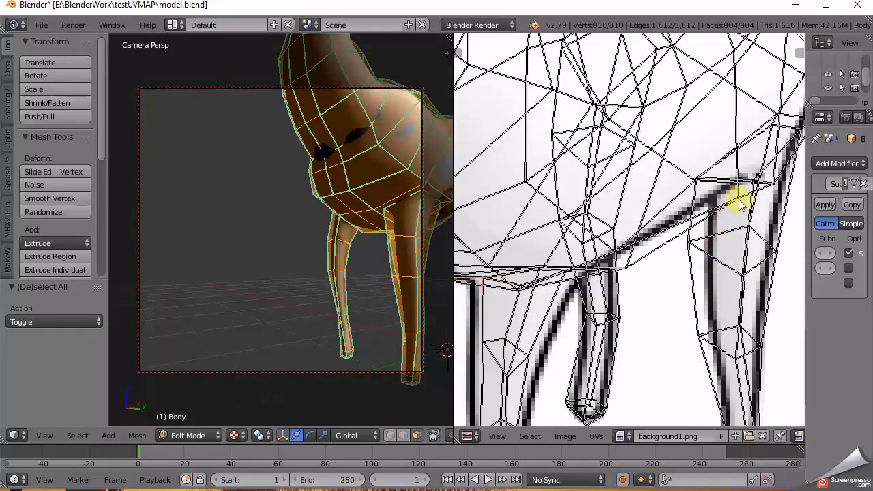
drag(740, 201, 713, 167)
drag(629, 272, 599, 244)
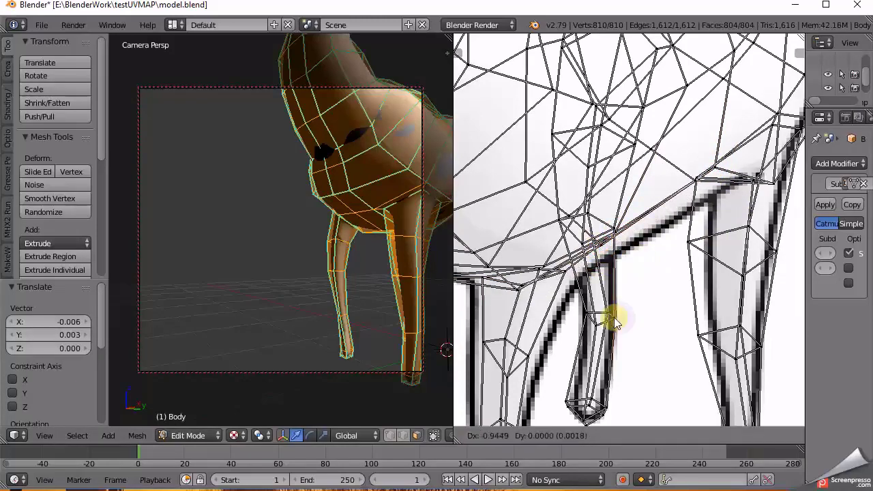
drag(608, 318, 600, 313)
drag(568, 404, 585, 403)
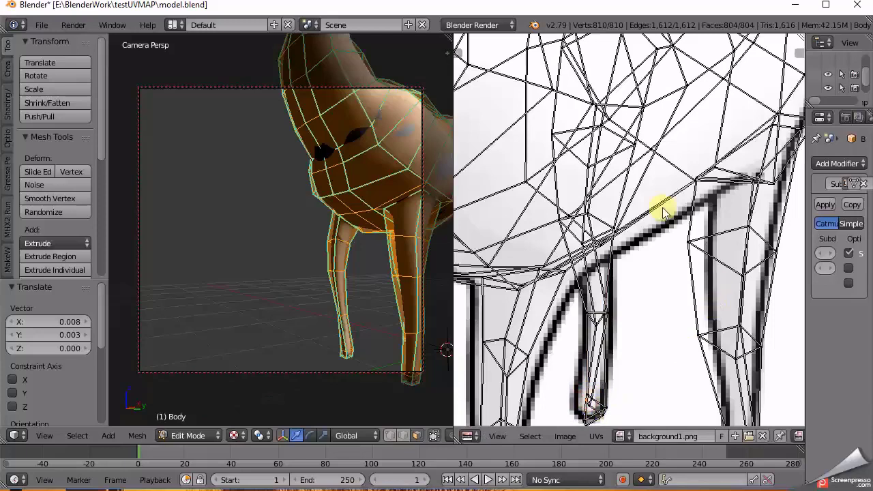
drag(688, 245, 731, 232)
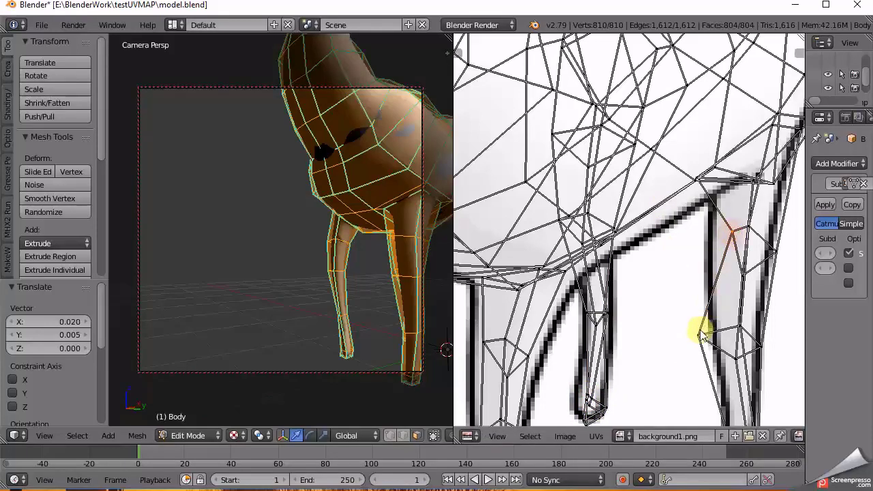
drag(697, 335, 723, 315)
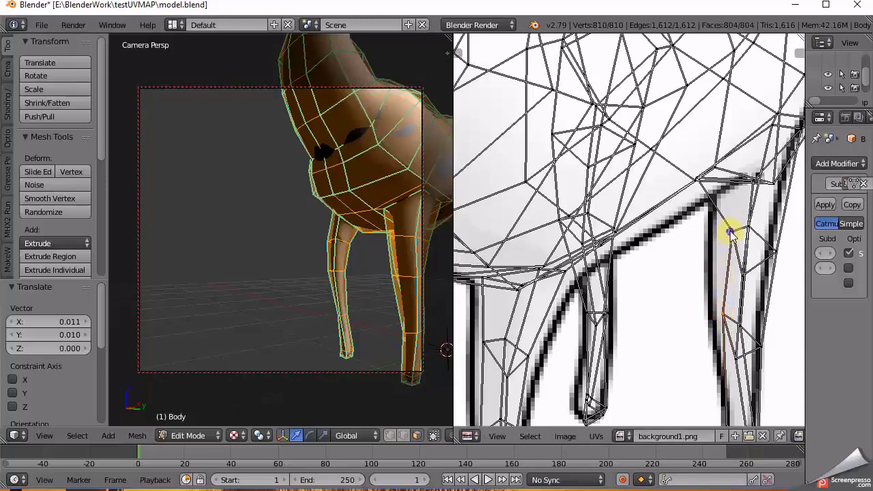
drag(730, 232, 724, 234)
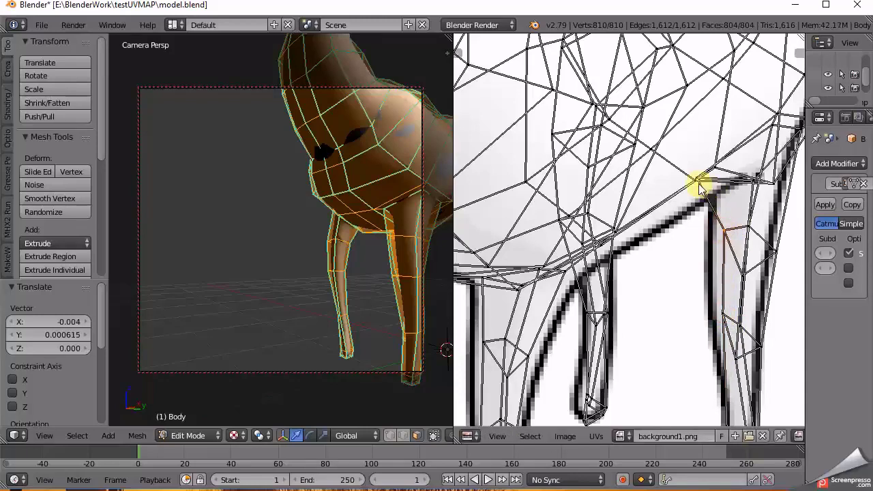
Place a body-edge vertex, a leg-edge vertex and the leg tip on the outline and drawn hoof
key(g)
click(701, 157)
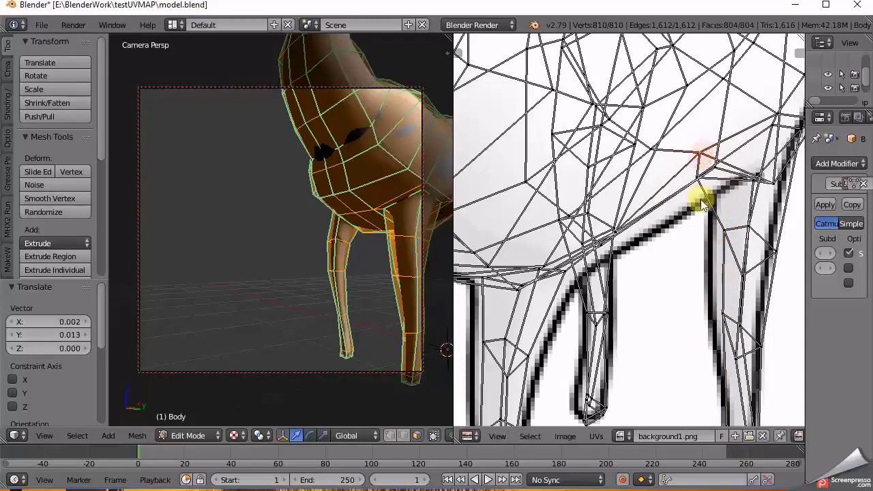
key(g)
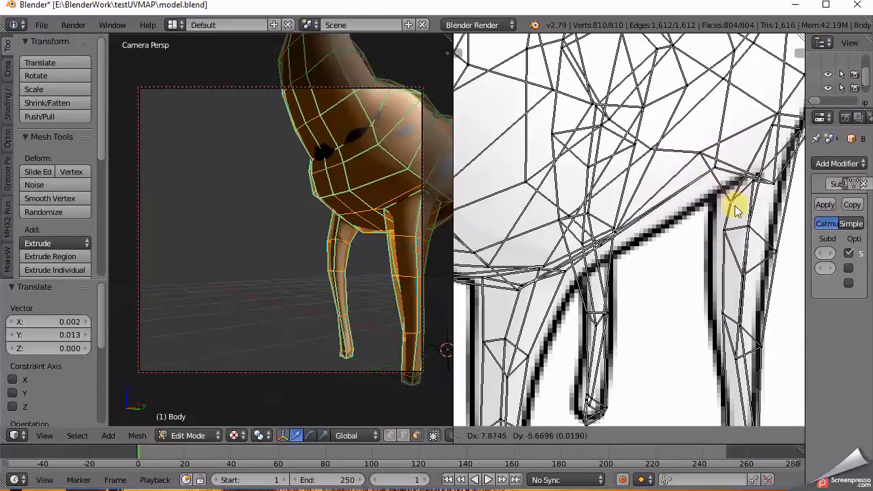
click(763, 176)
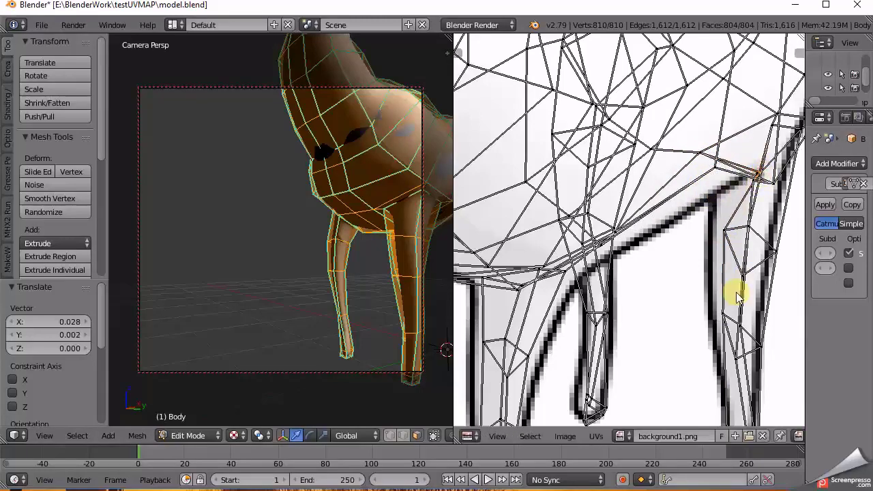
middle_drag(737, 295, 688, 156)
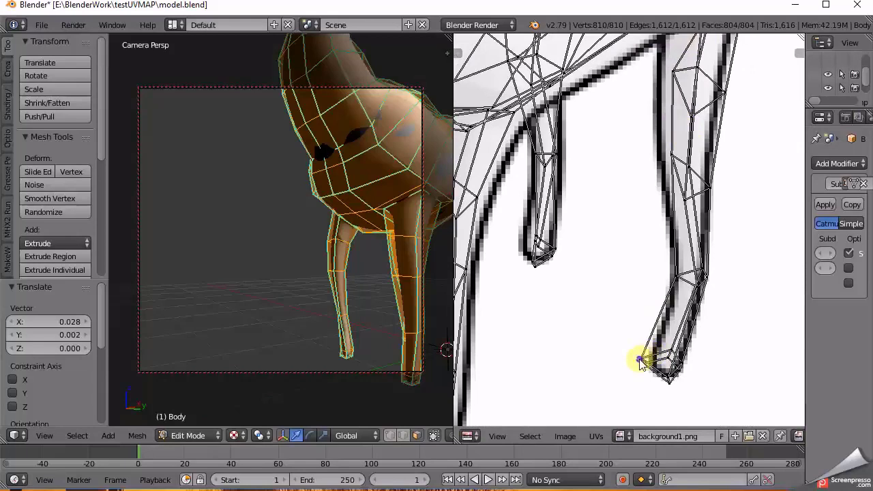
right_click(640, 364)
key(g)
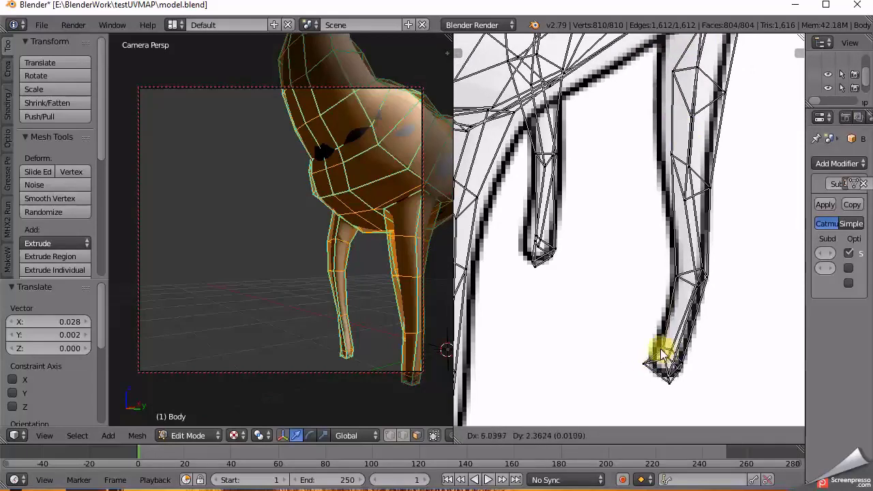
click(659, 364)
key(g)
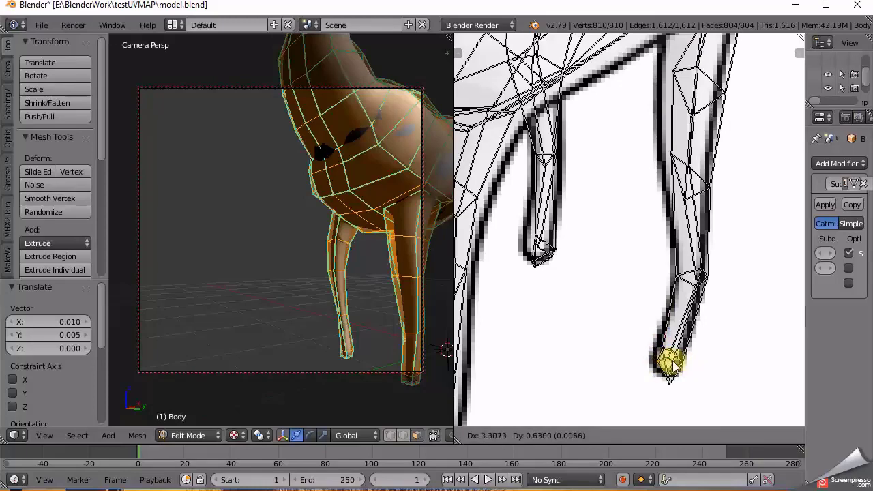
click(665, 361)
Nudge a leg-outline UV point and a hind-leg UV point onto the outline
scroll(714, 250, down, 2)
scroll(714, 249, up, 3)
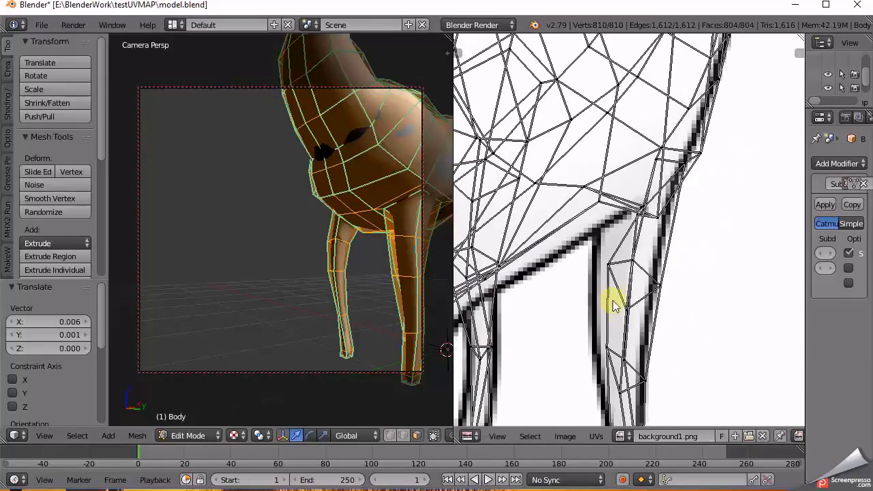
right_click(647, 280)
key(g)
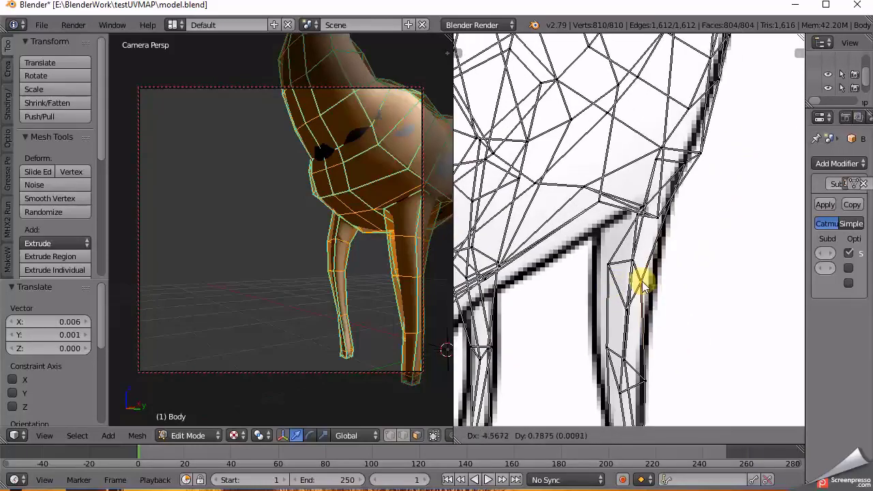
click(643, 278)
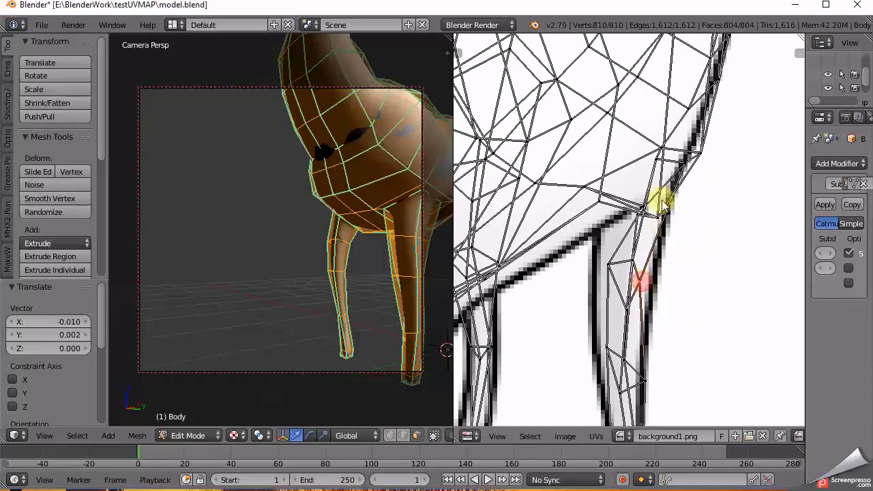
right_click(637, 376)
key(g)
click(636, 373)
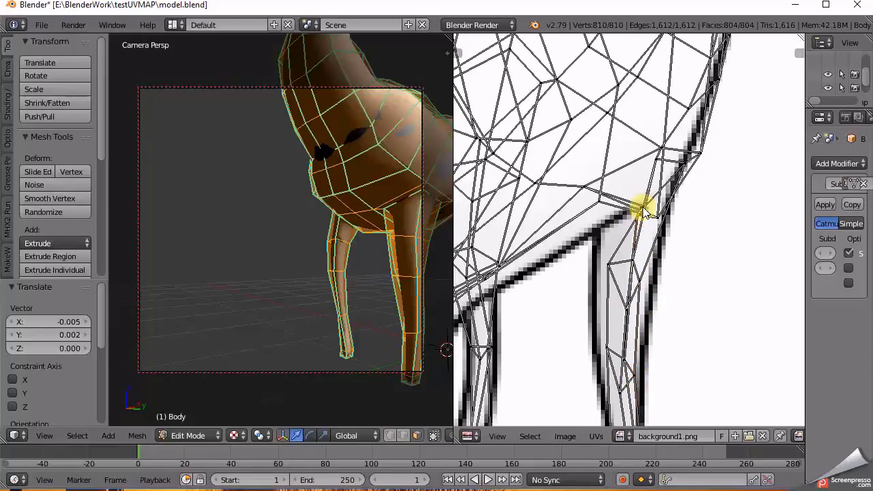
Box-select the upper right-edge UV points and move them onto the dark outline
middle_drag(643, 210, 594, 384)
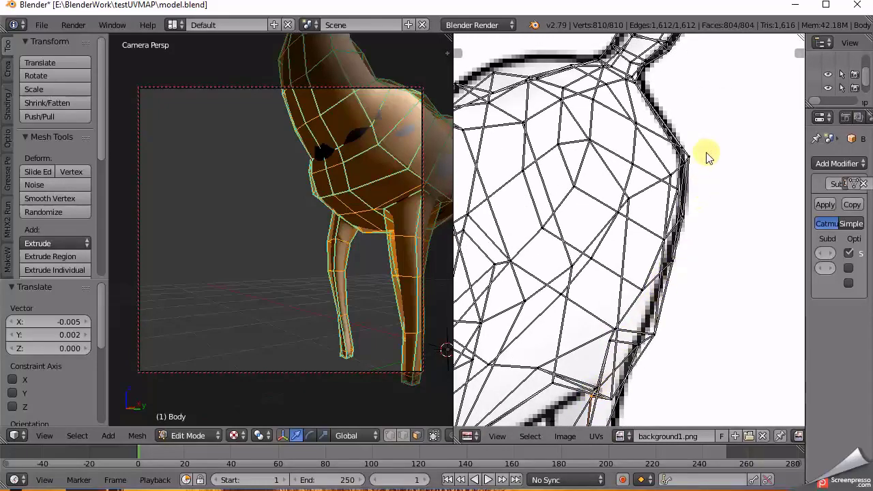
drag(706, 147, 650, 326)
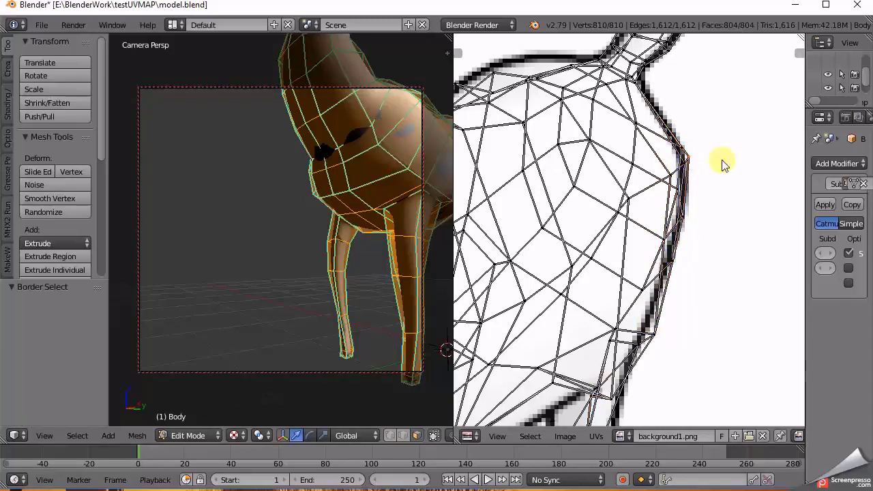
drag(714, 135, 664, 319)
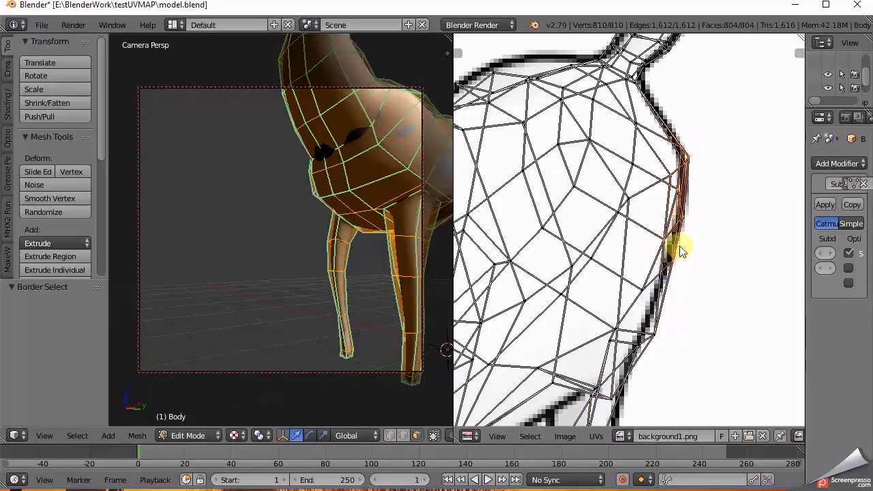
key(g)
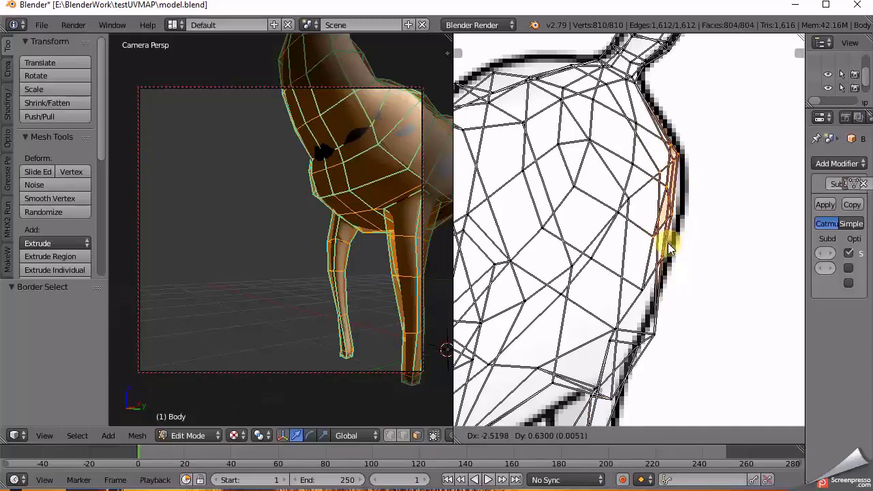
click(663, 246)
right_click(653, 336)
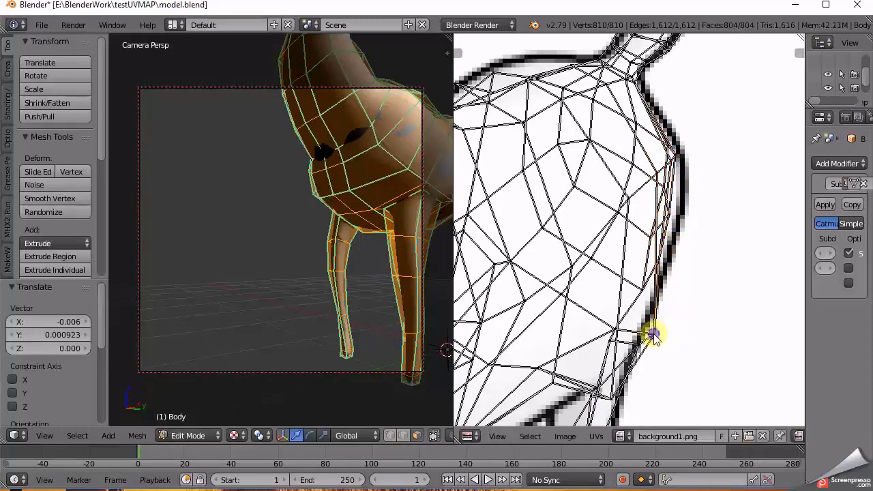
key(g)
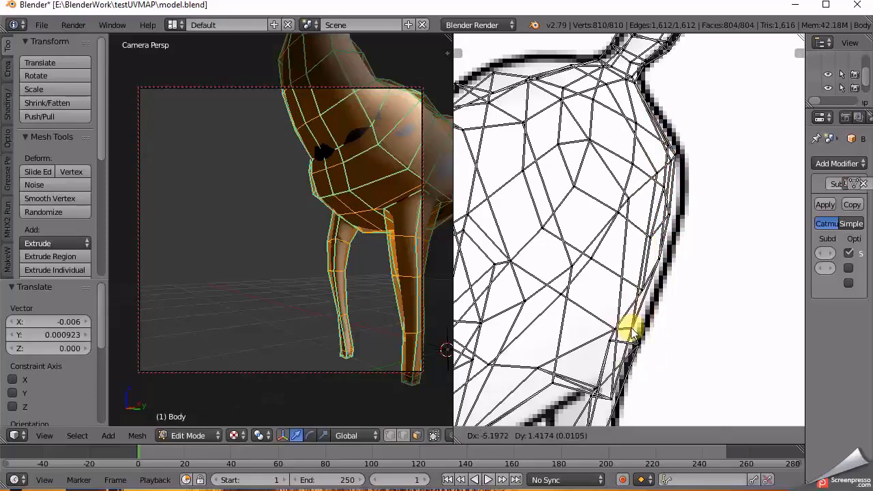
click(637, 346)
key(g)
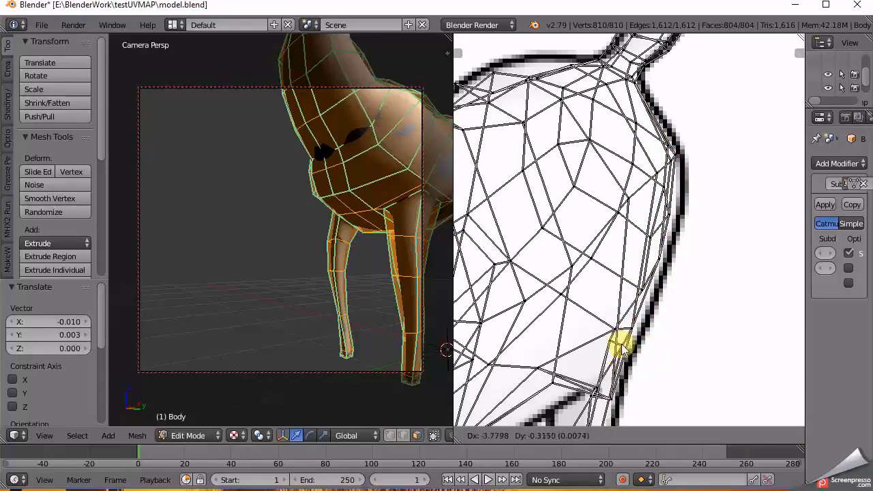
click(624, 348)
middle_drag(664, 183, 643, 302)
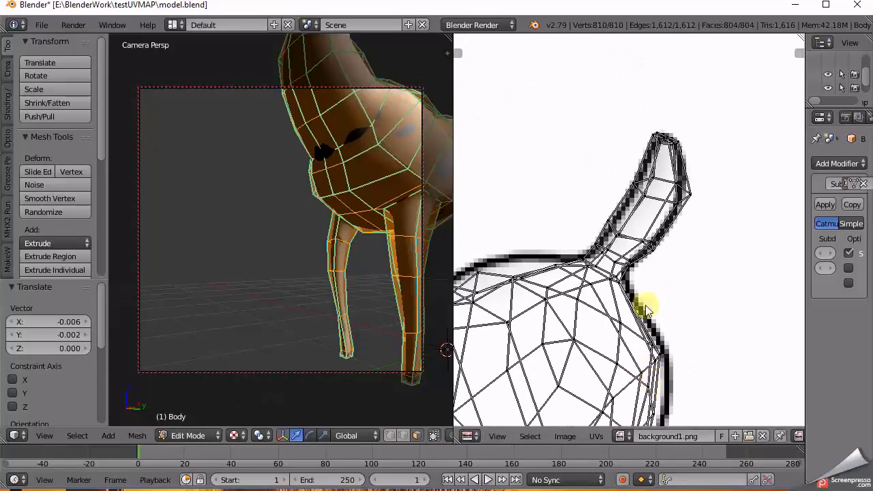
Align the upper ear UV points with the outline, including one near the tip
key(g)
click(642, 199)
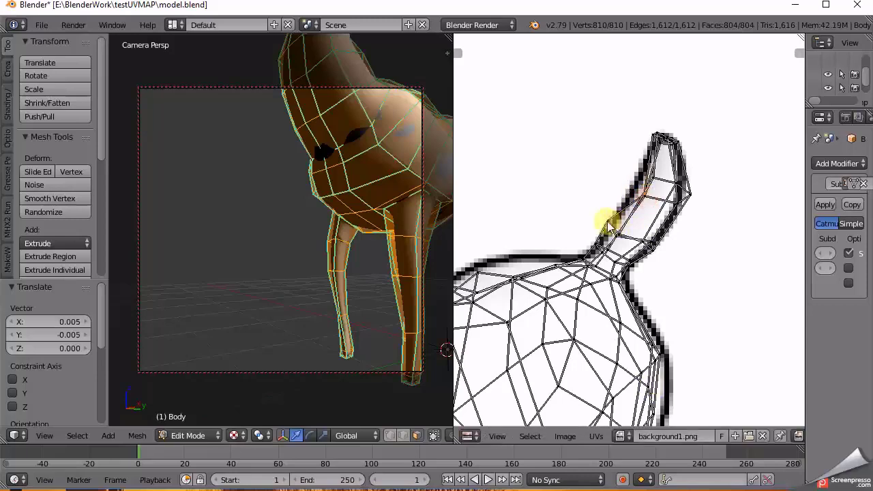
key(g)
click(591, 253)
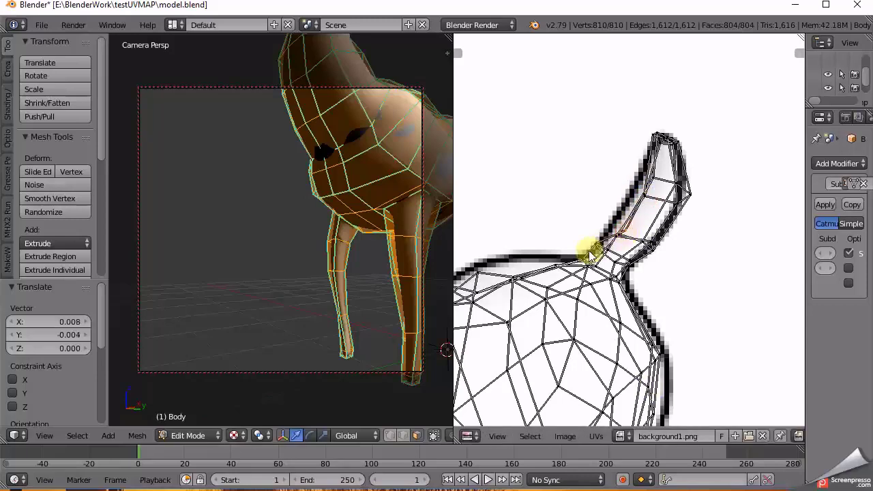
key(g)
click(604, 250)
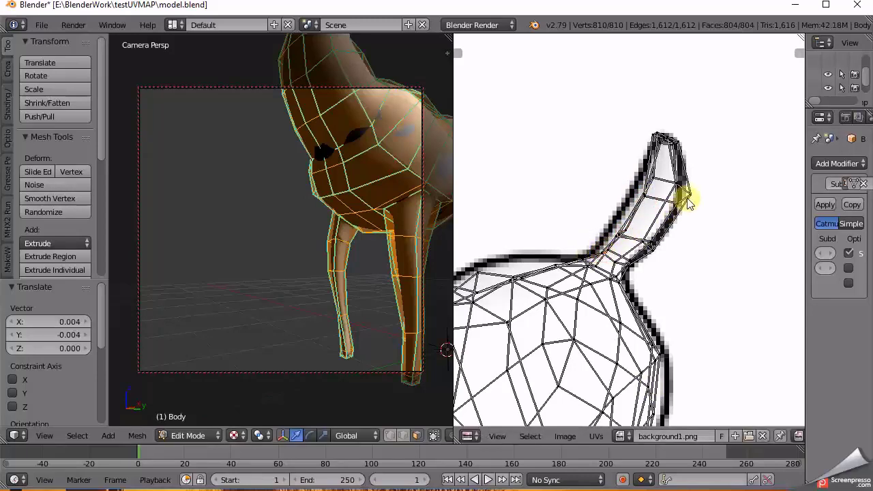
key(g)
click(671, 193)
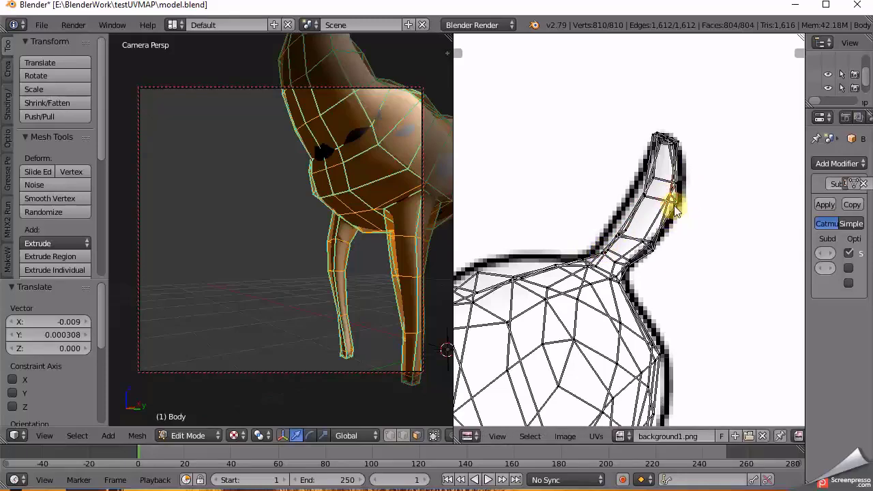
Align the ear-base UV points with the drawn ear outline
key(g)
click(655, 225)
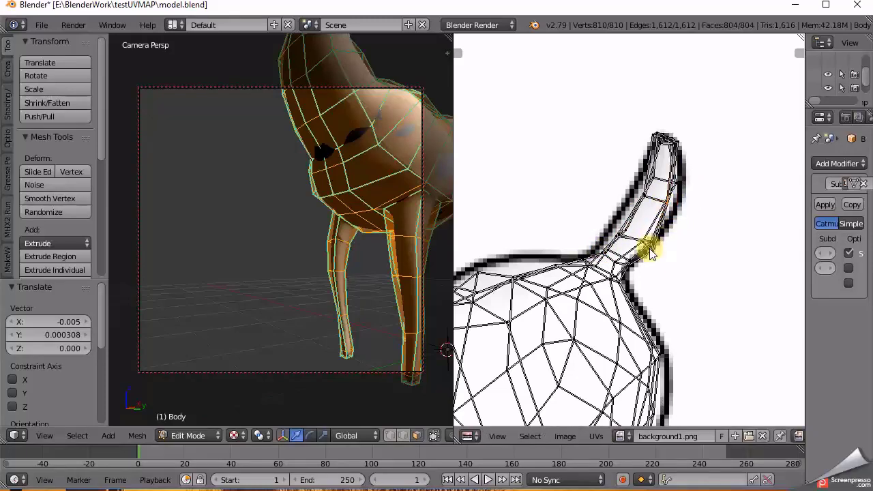
key(g)
click(646, 238)
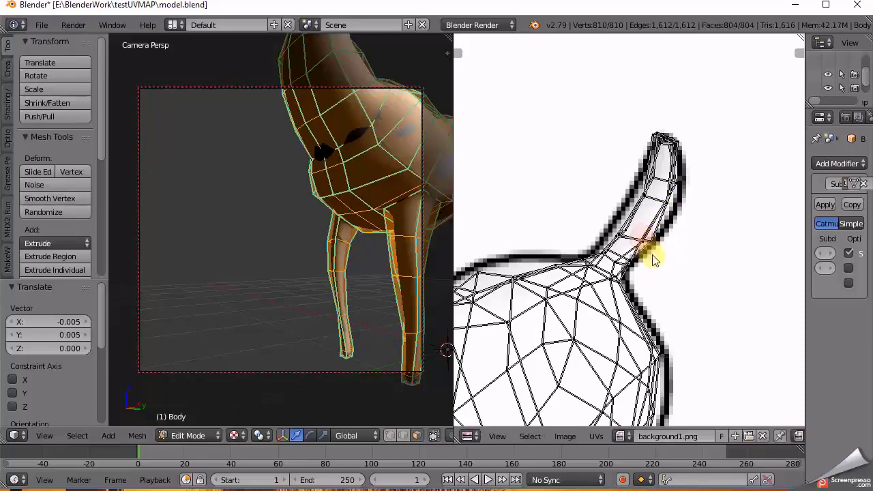
key(g)
click(629, 268)
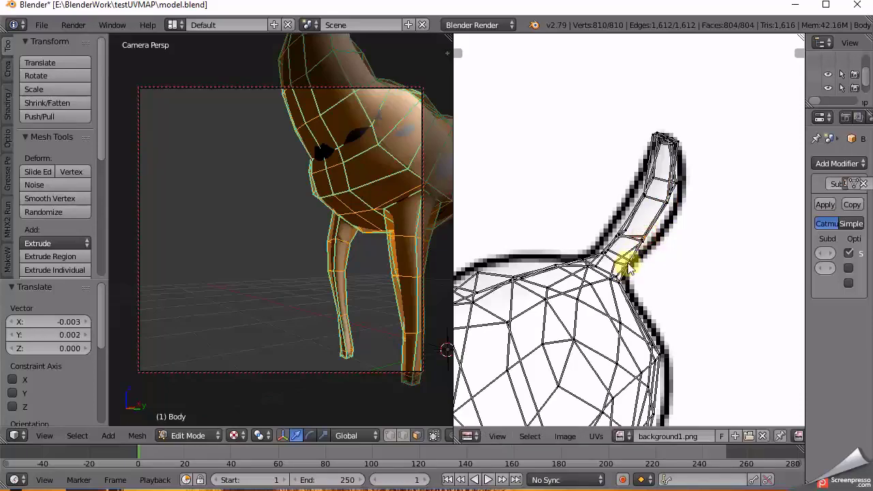
key(g)
click(621, 254)
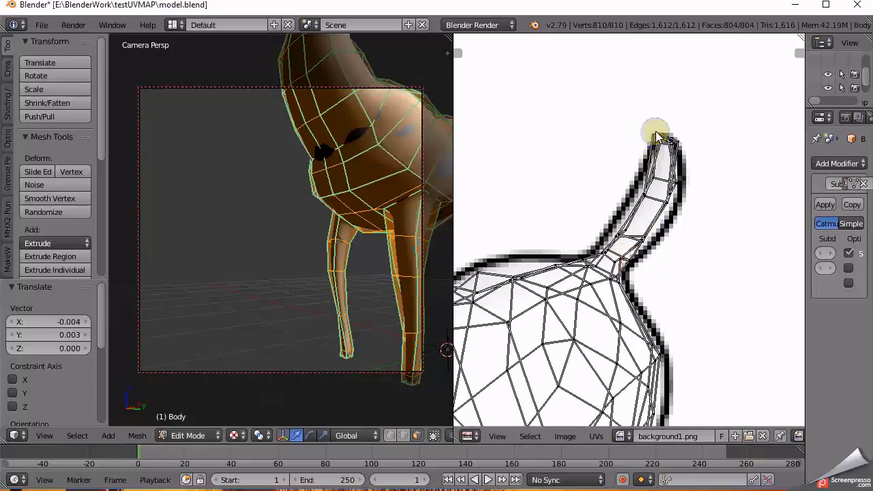
Box-select the ear-tip UVs, shift them slightly down and scale them to 0.547
key(b)
drag(632, 122, 689, 161)
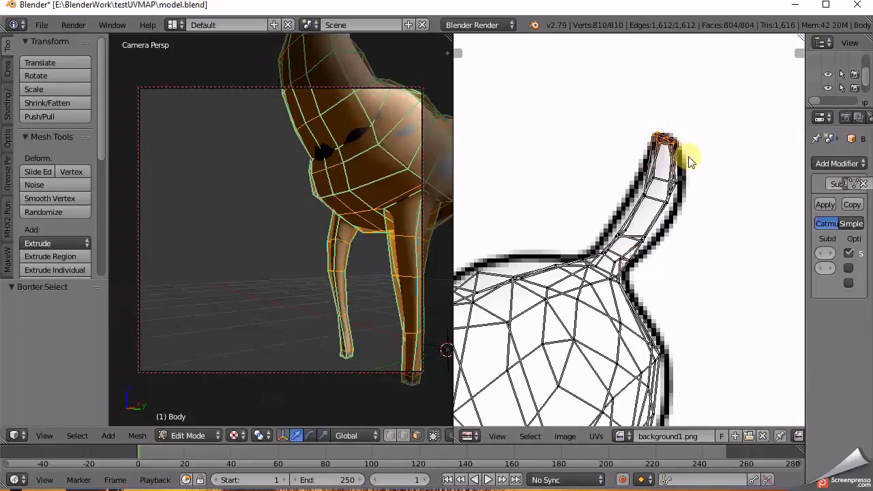
key(g)
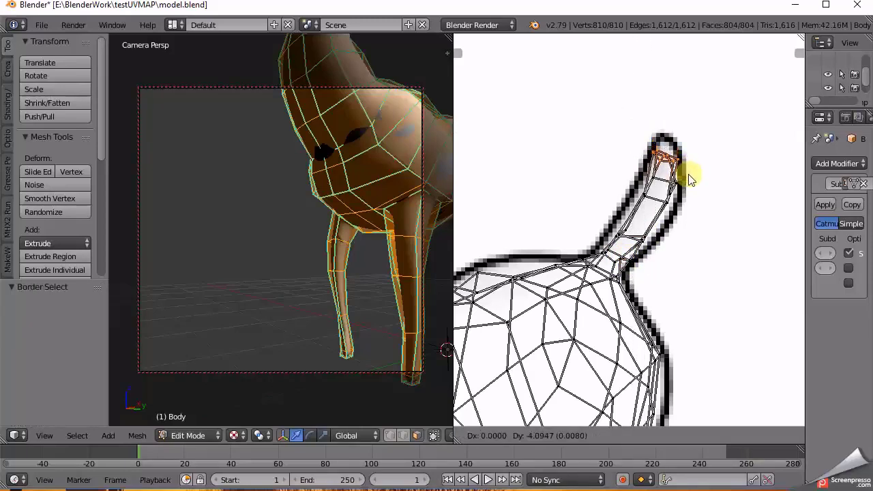
click(689, 176)
key(s)
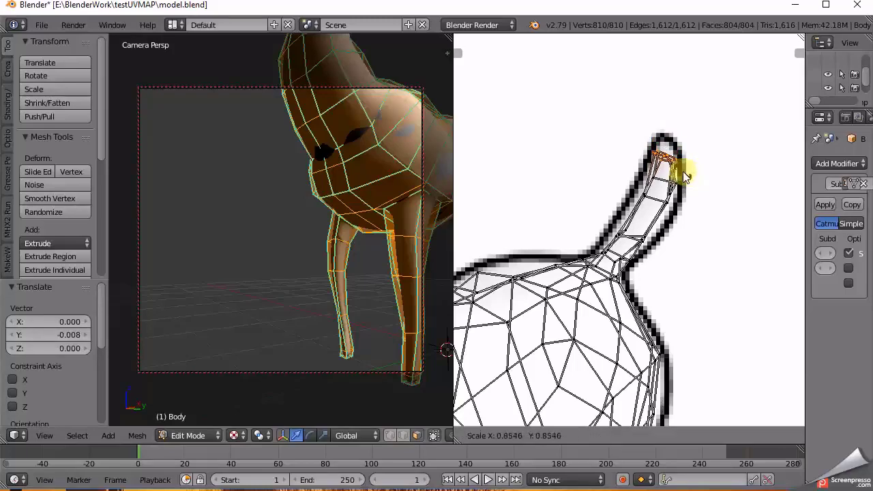
click(678, 170)
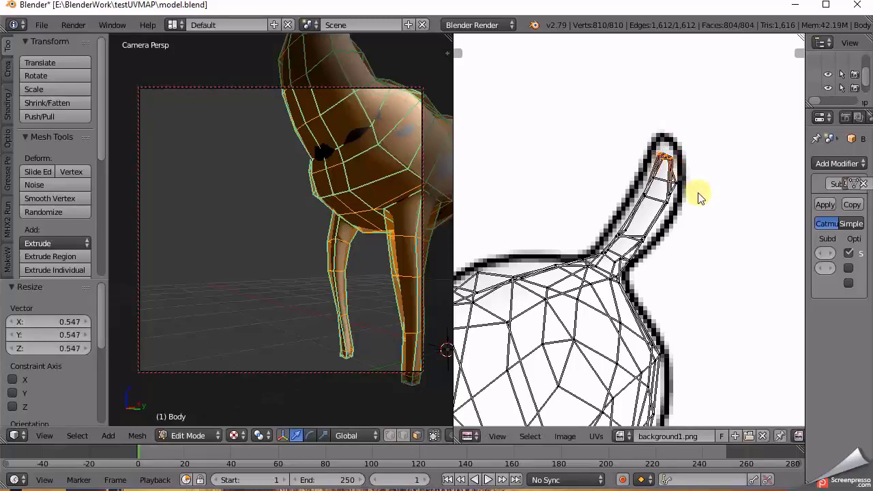
scroll(692, 205, down, 7)
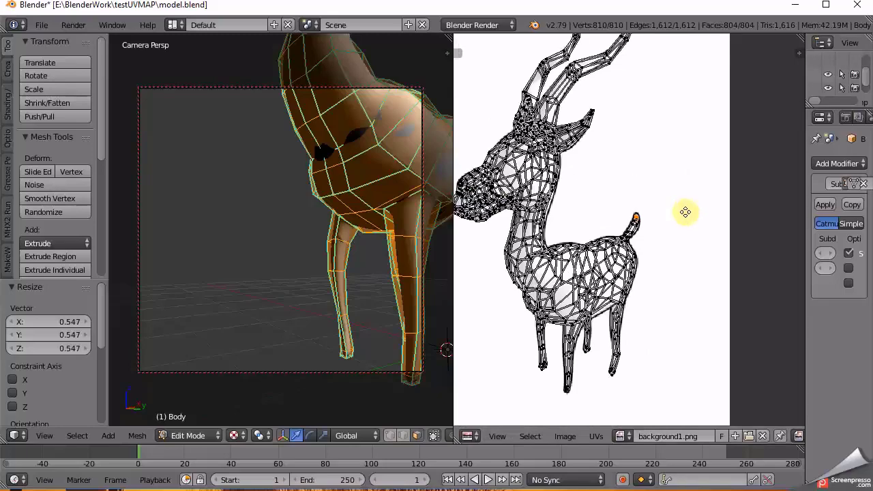
Centre the gazelle in the UV view and widen the Properties editor
scroll(269, 212, down, 8)
middle_drag(522, 210, 619, 256)
scroll(520, 239, down, 2)
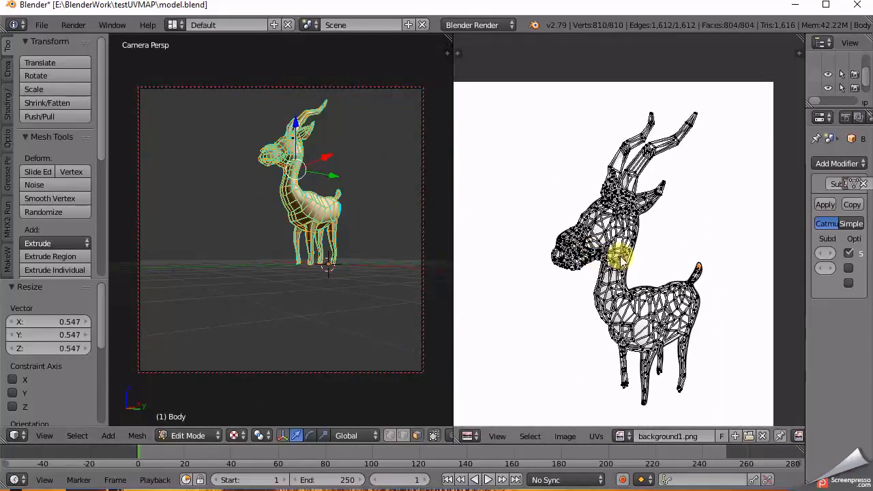
drag(805, 158, 647, 176)
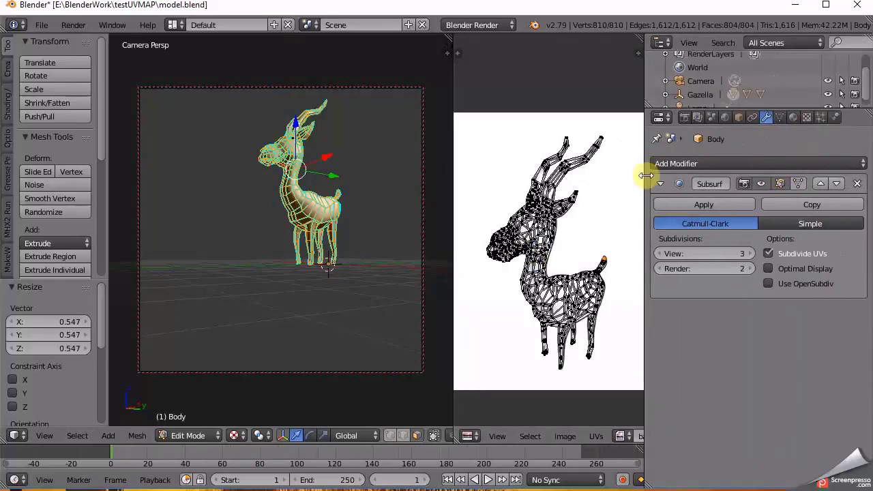
middle_drag(279, 287, 264, 326)
middle_drag(306, 277, 309, 277)
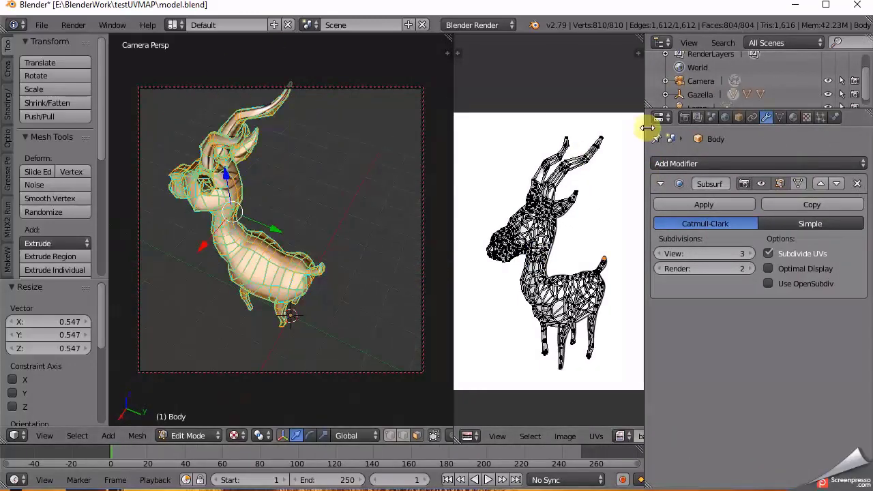
Show the Body's Gacela:blinn1 and Gacela:blinn2 slots, attempt a removal, and switch to Object Mode
click(795, 118)
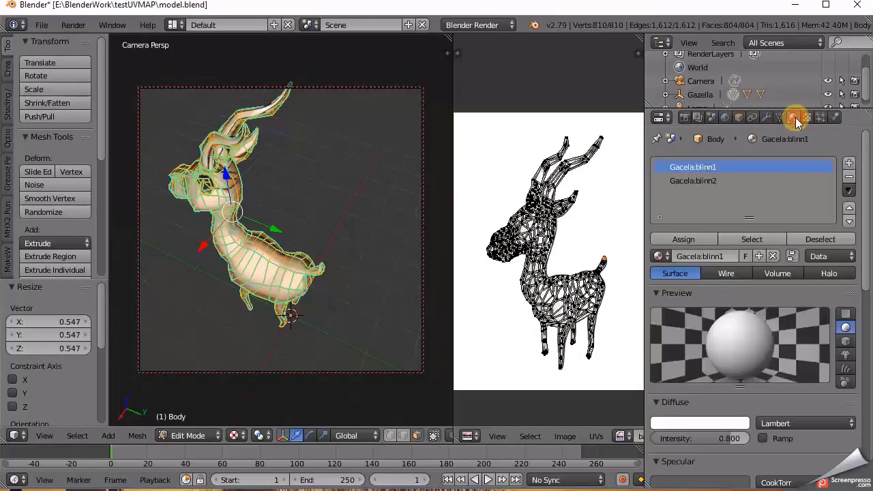
click(849, 177)
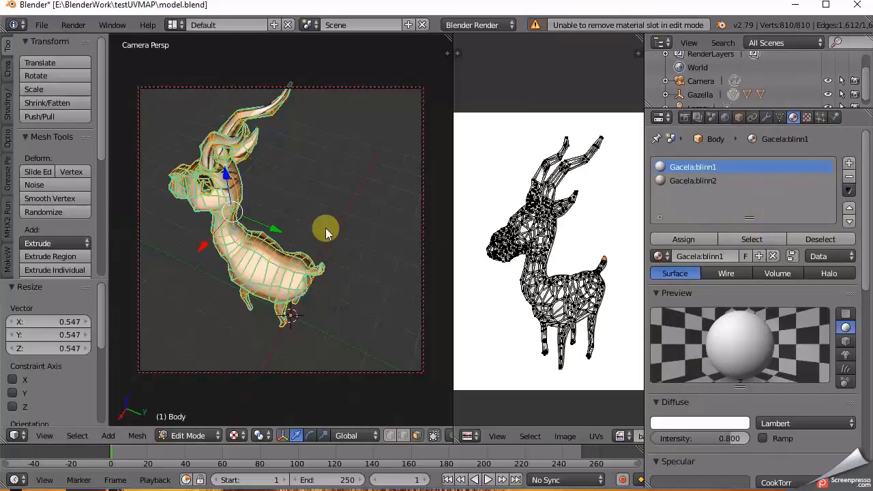
key(Tab)
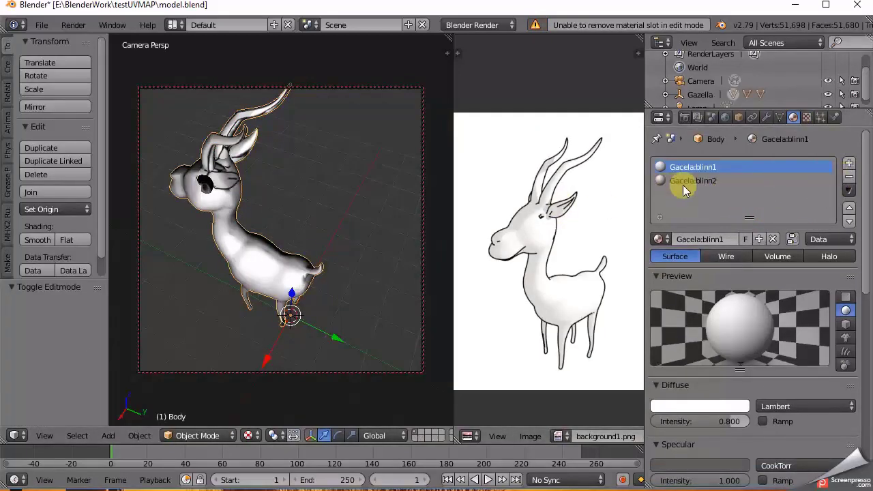
Remove both Gacela material slots, create a new material and add a new texture
click(850, 177)
click(850, 178)
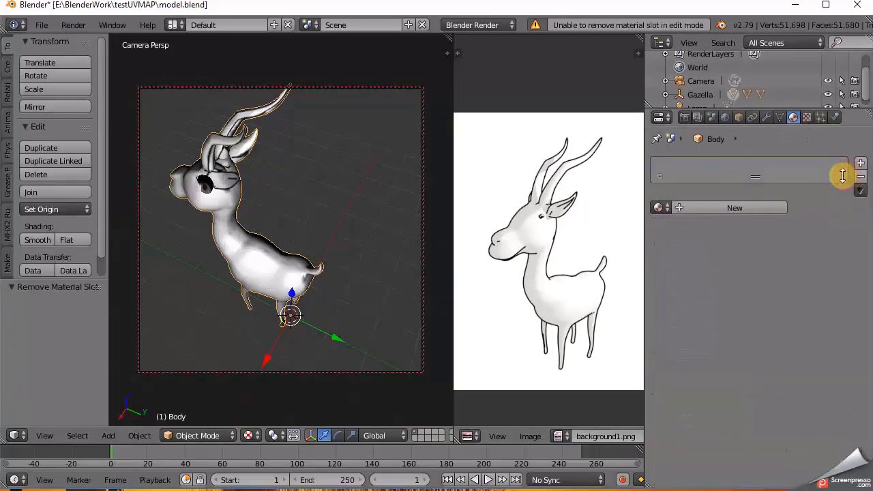
click(730, 214)
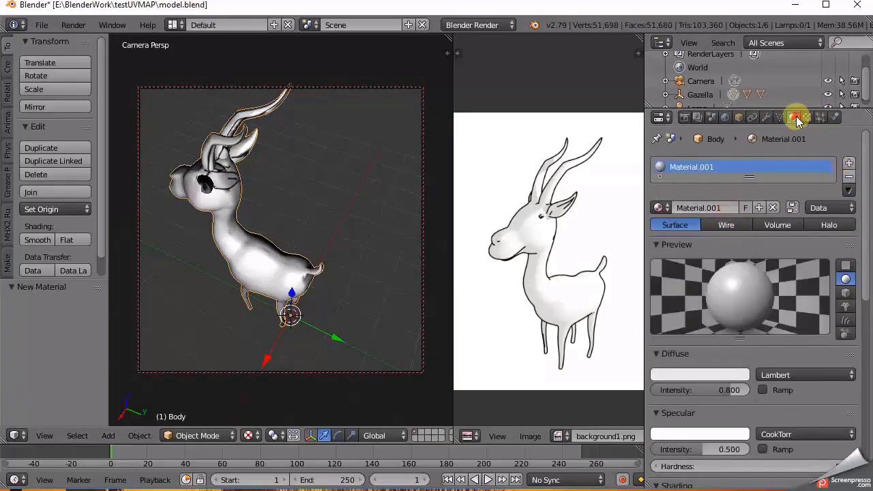
click(811, 118)
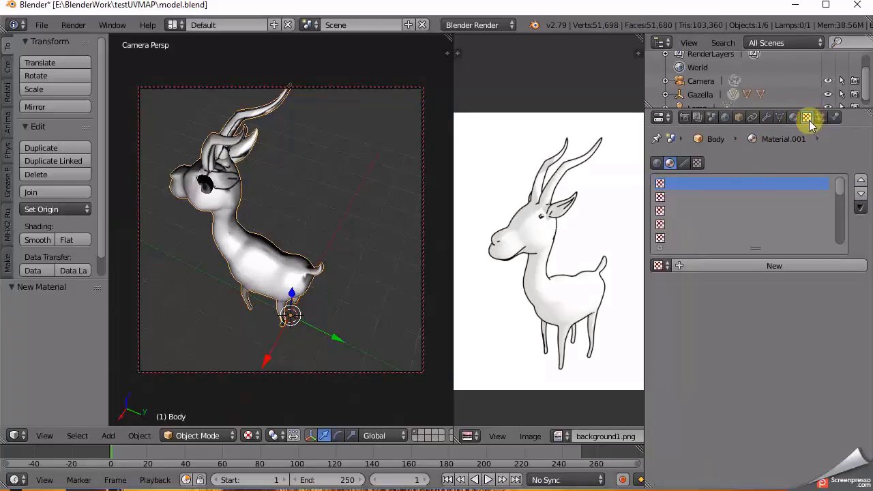
click(750, 267)
scroll(750, 270, down, 2)
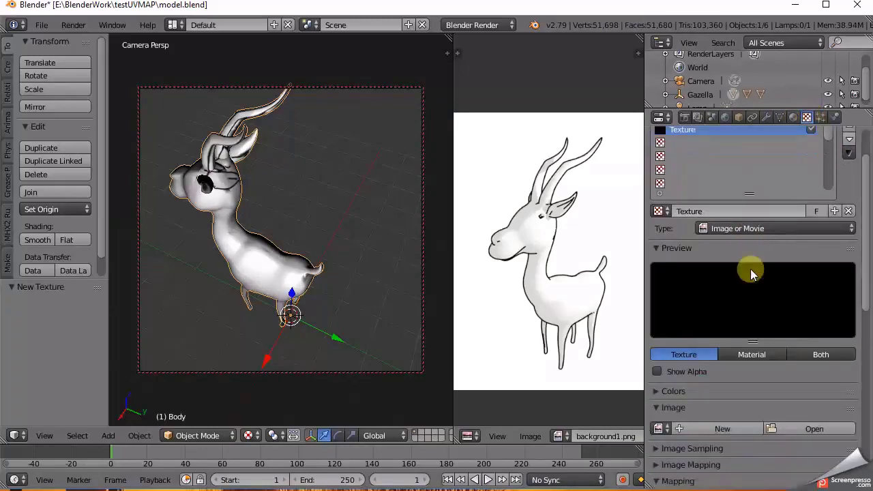
Set the texture image to background1.png with UV mapping through map1
click(660, 429)
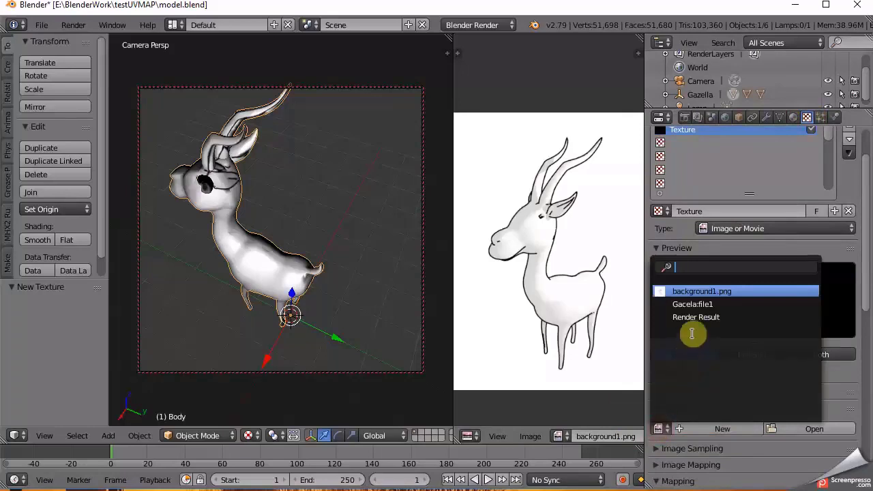
click(690, 291)
scroll(703, 324, down, 3)
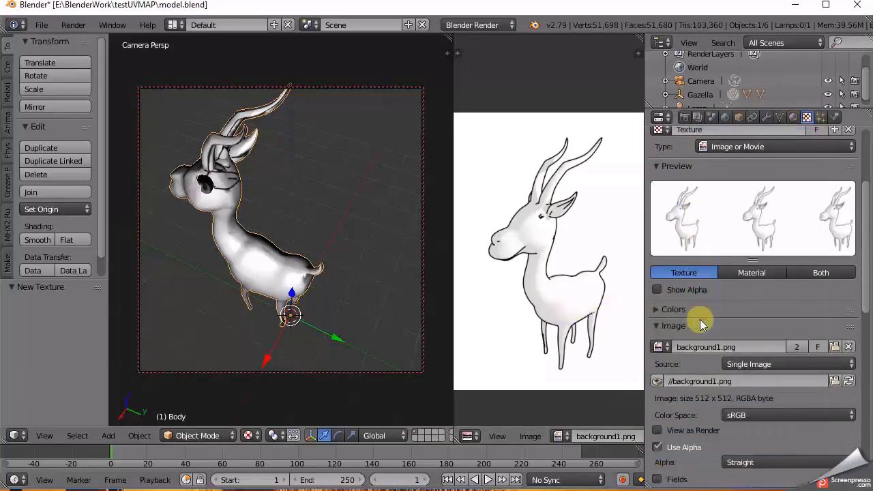
scroll(702, 324, down, 3)
scroll(760, 366, down, 4)
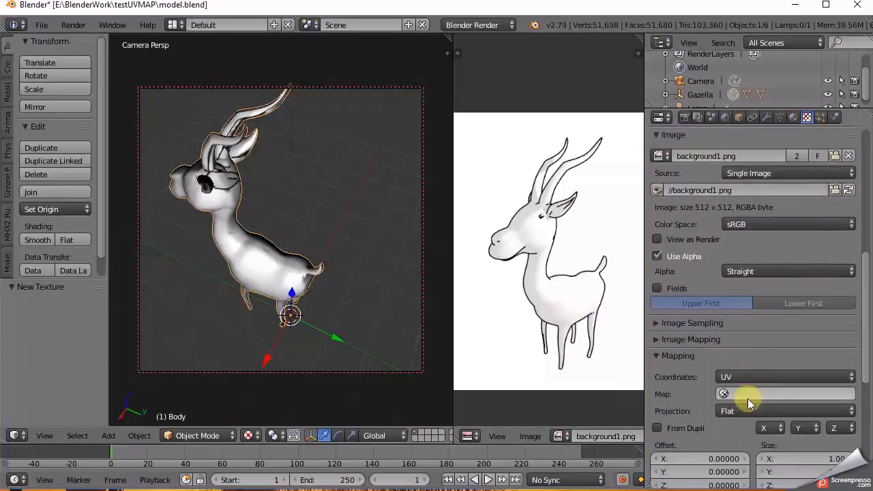
click(748, 396)
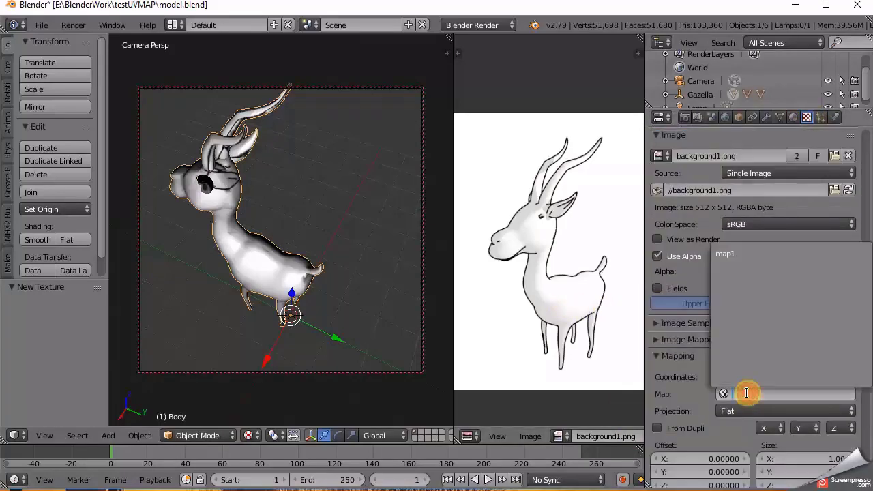
click(758, 258)
middle_drag(325, 324, 332, 289)
drag(645, 206, 623, 208)
click(771, 117)
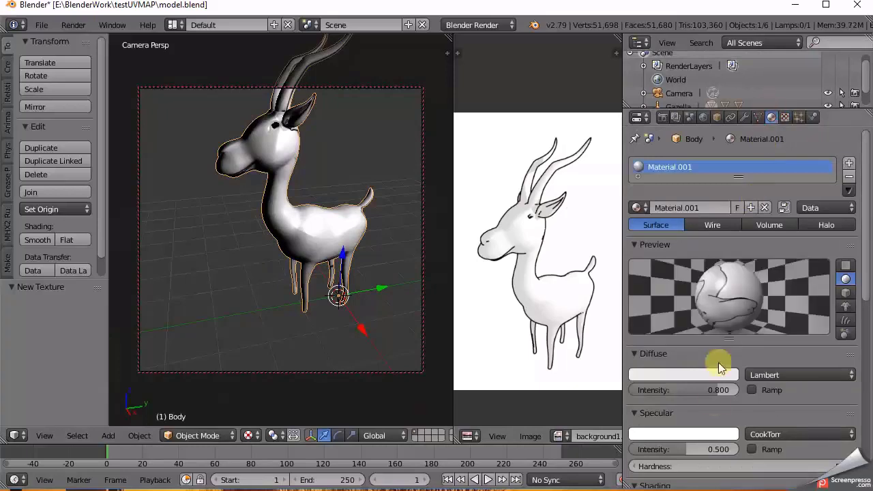
Set Material.001's specular intensity to 0 and widen the UV/Image Editor
drag(694, 449, 648, 449)
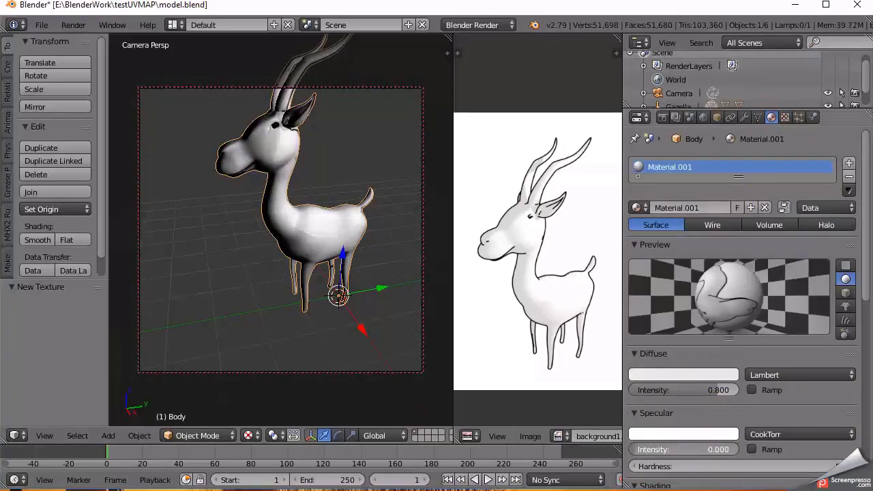
drag(624, 178, 794, 179)
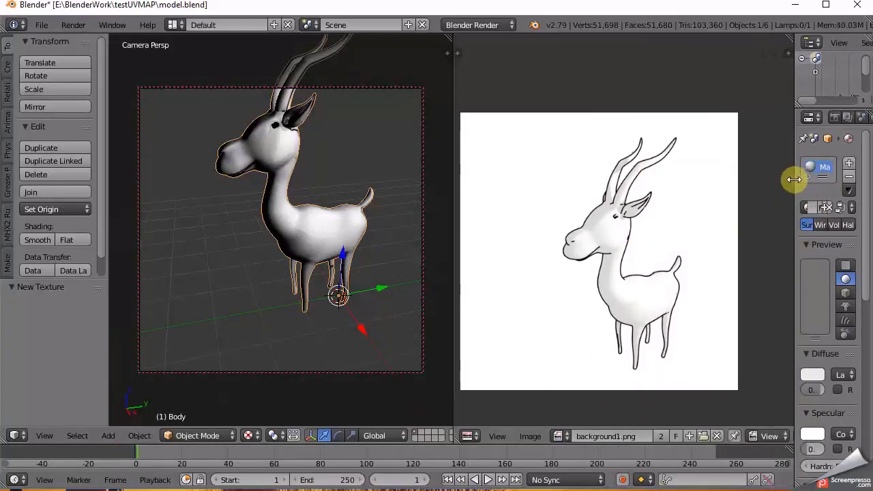
middle_drag(320, 259, 409, 321)
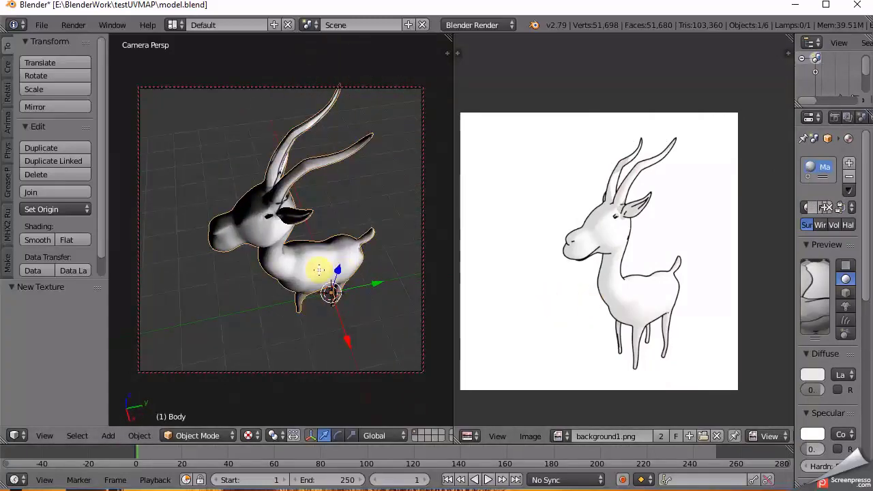
Enter Edit Mode and select all to show the Body's full UV wireframe
key(Tab)
key(a)
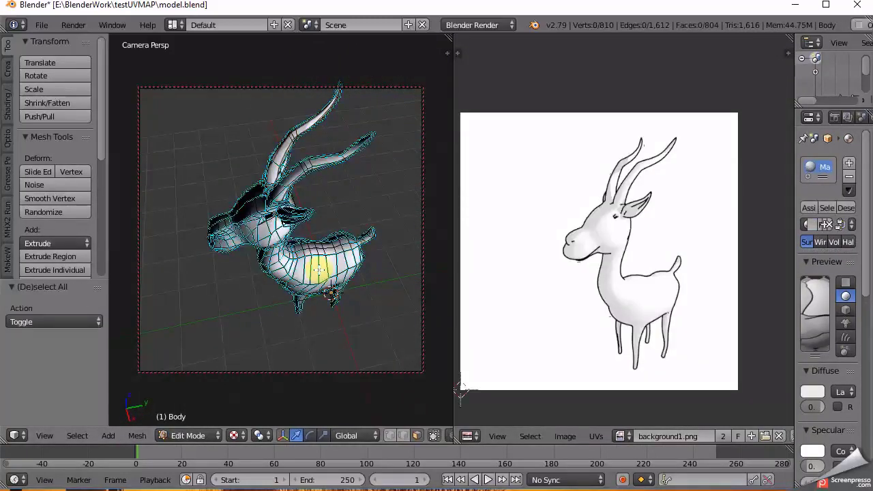
key(a)
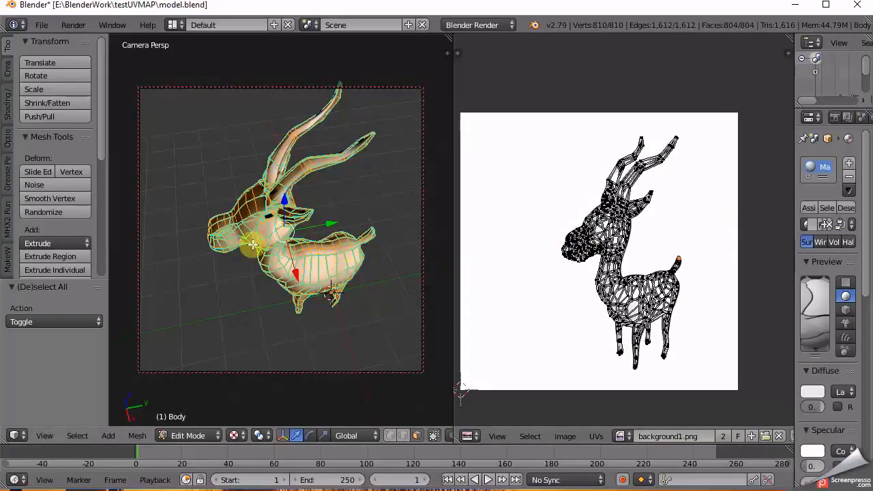
click(42, 26)
Save the scene and export model.fbx into a newly created exportFBX folder in testUVMAP
click(48, 129)
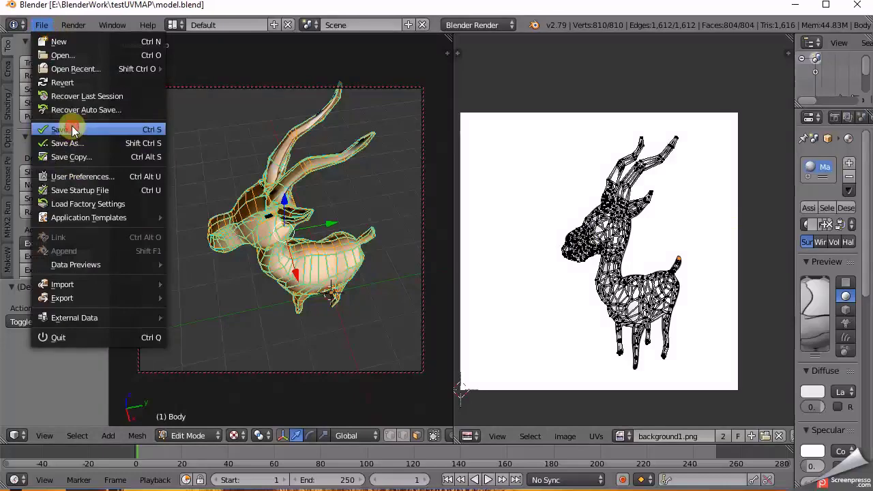
middle_drag(264, 222, 287, 205)
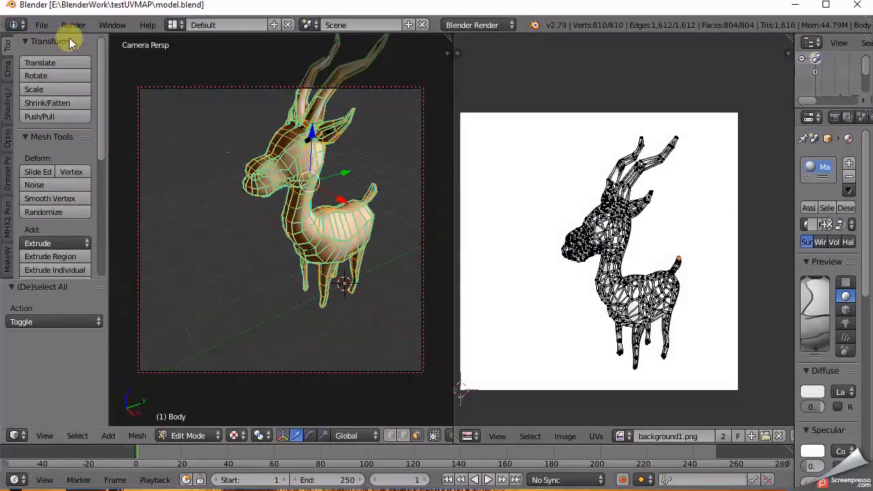
click(42, 25)
mouse_move(94, 297)
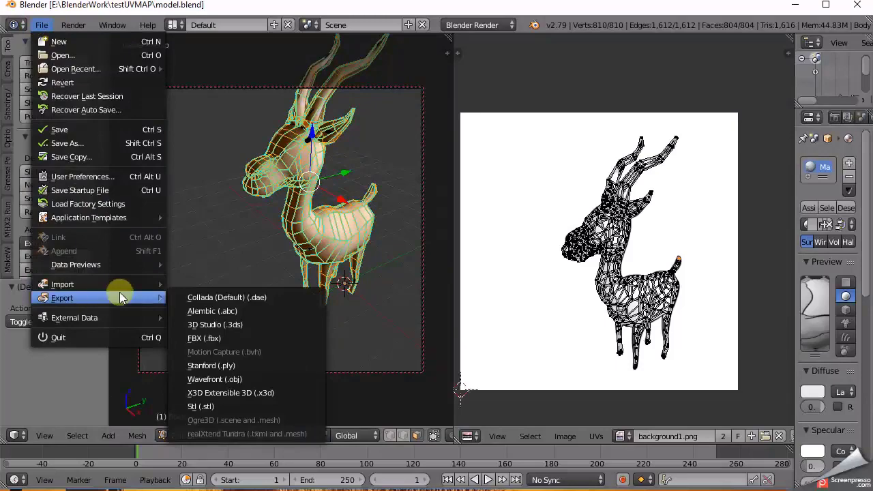
click(213, 338)
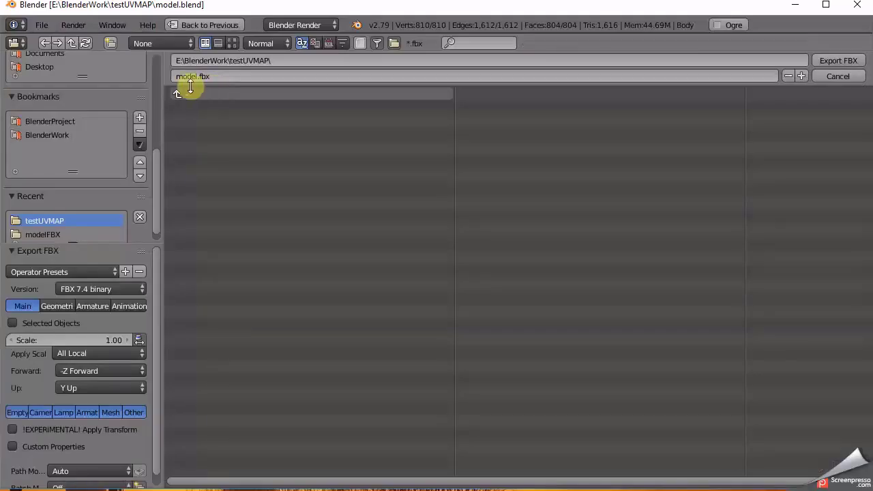
click(110, 43)
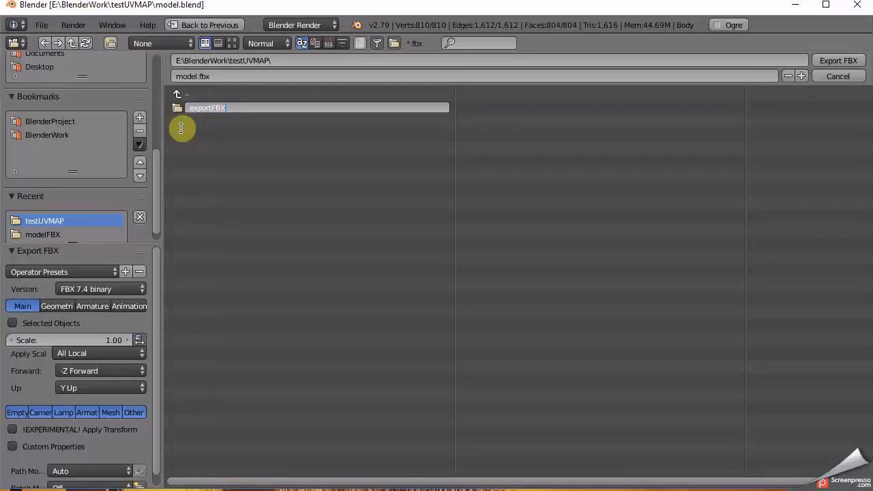
key(Return)
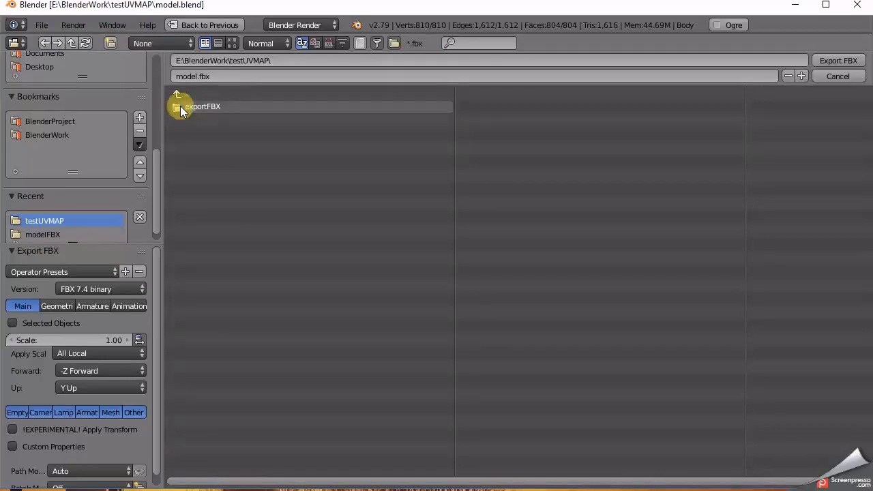
click(182, 110)
click(193, 77)
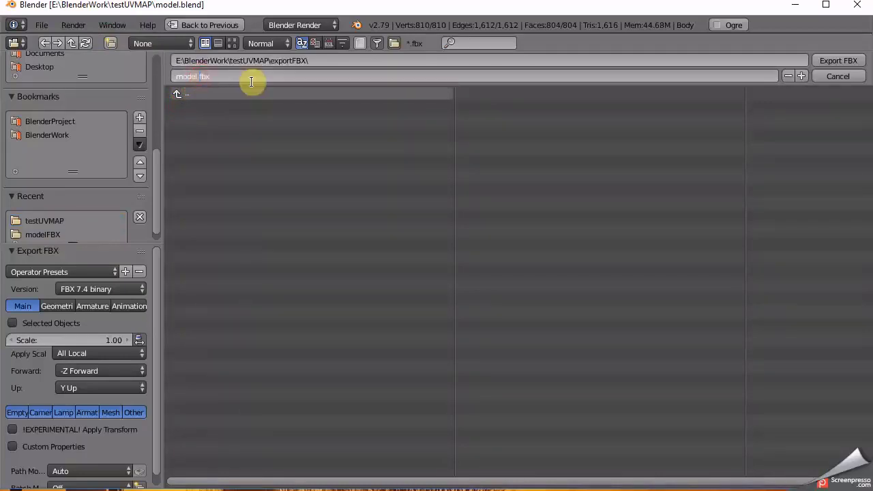
click(829, 61)
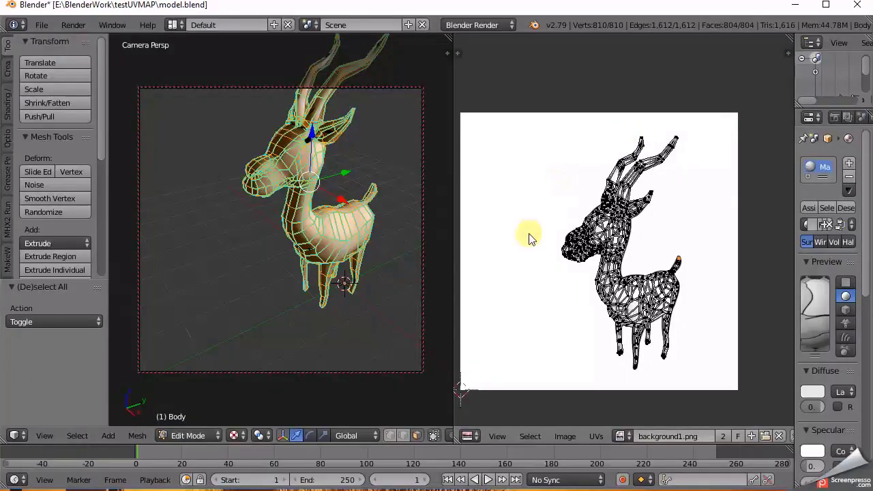
Minimize Blender and drag background1.png from the desktop into Photoshop to open it
middle_drag(358, 242, 324, 288)
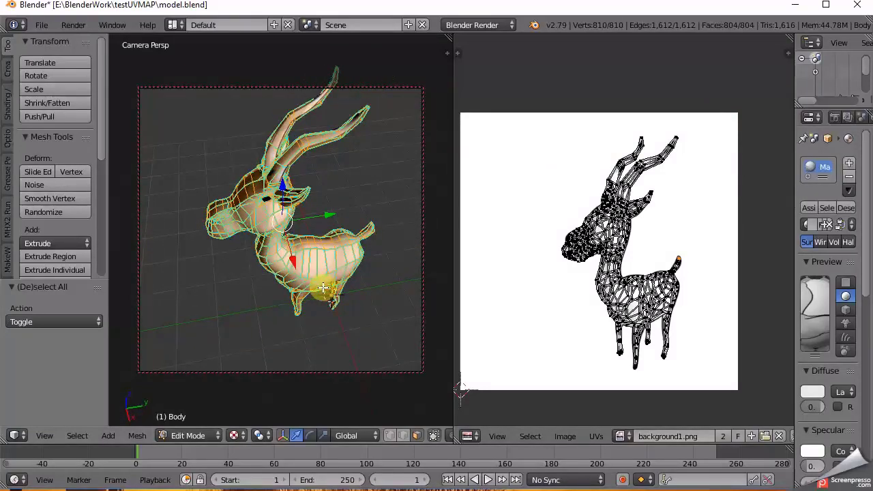
click(798, 5)
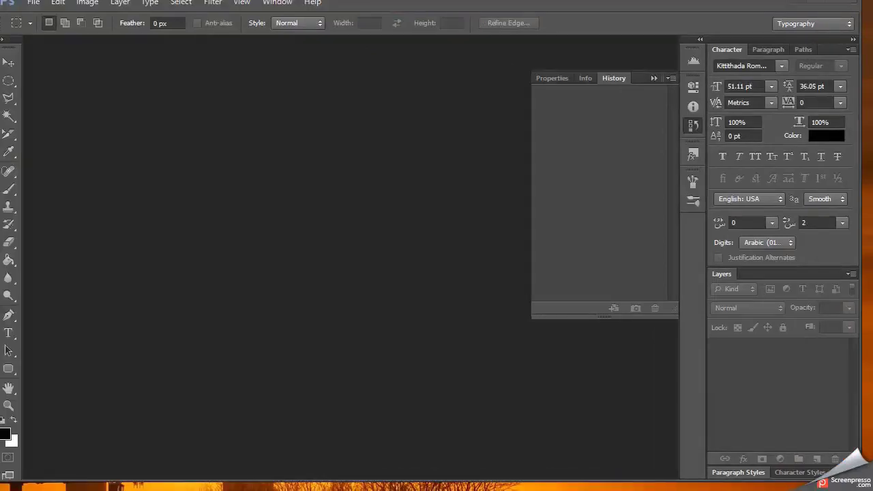
drag(400, 173, 285, 188)
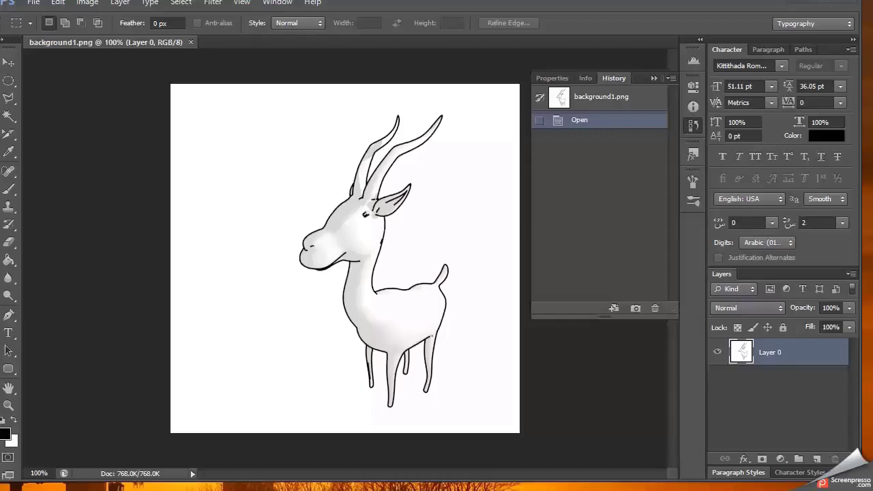
Place the cartoon landscape image over the gazelle and scale it to about 81.6% to fill the canvas
key(alt+Tab)
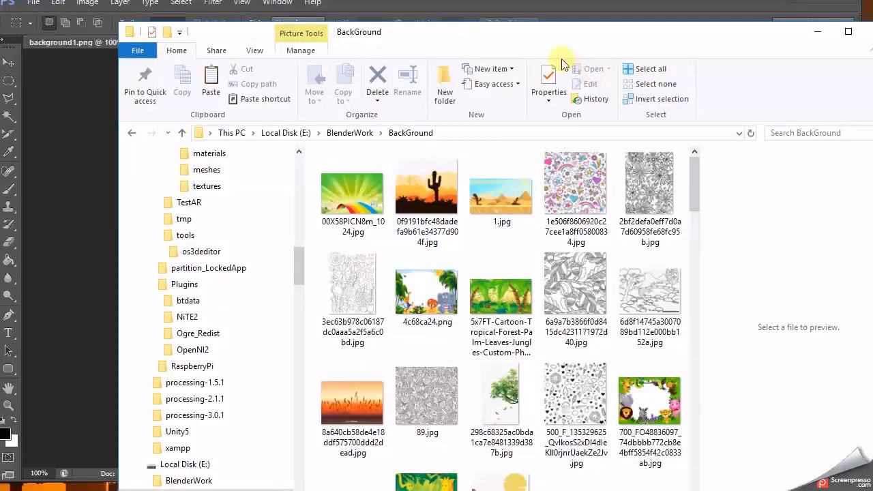
key(alt+Tab)
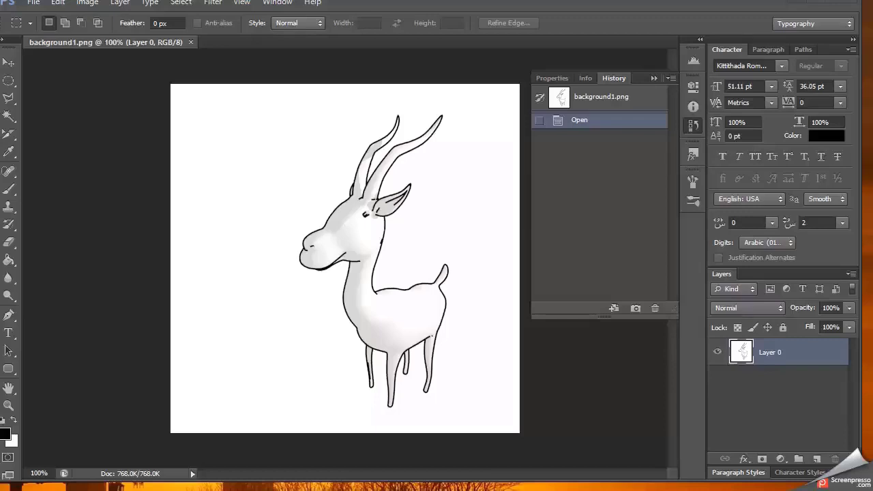
drag(425, 230, 396, 267)
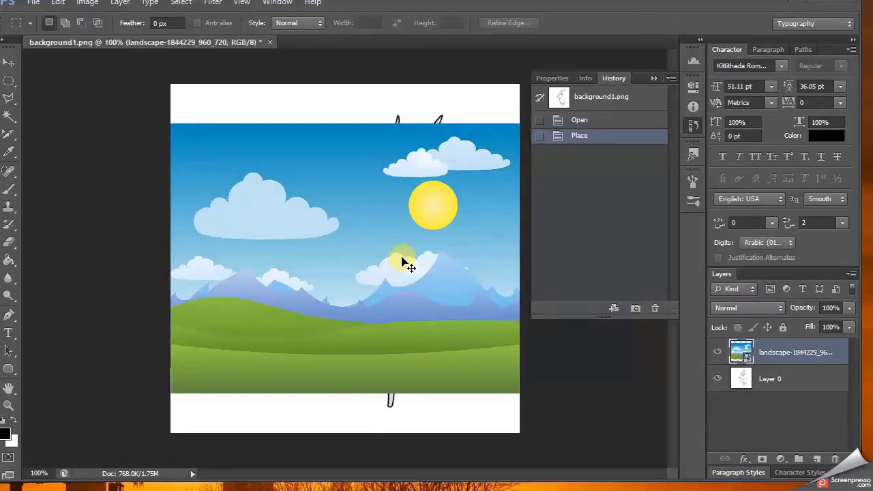
drag(520, 394, 620, 469)
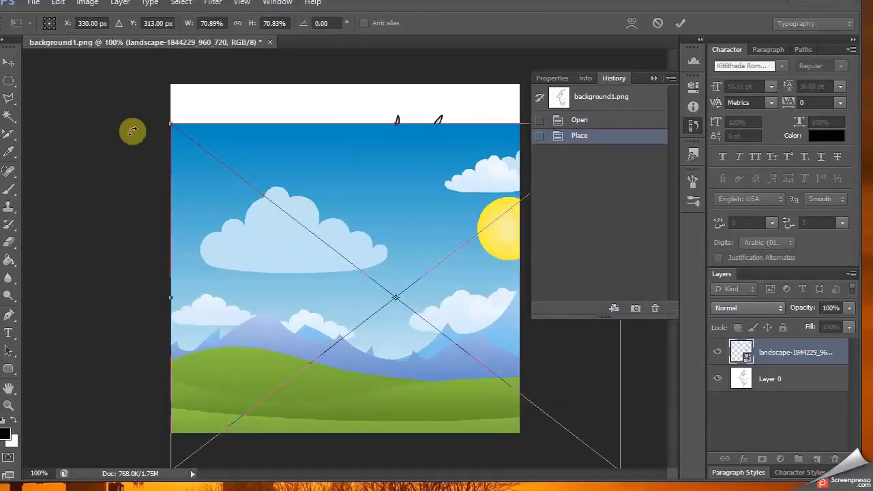
drag(171, 124, 102, 58)
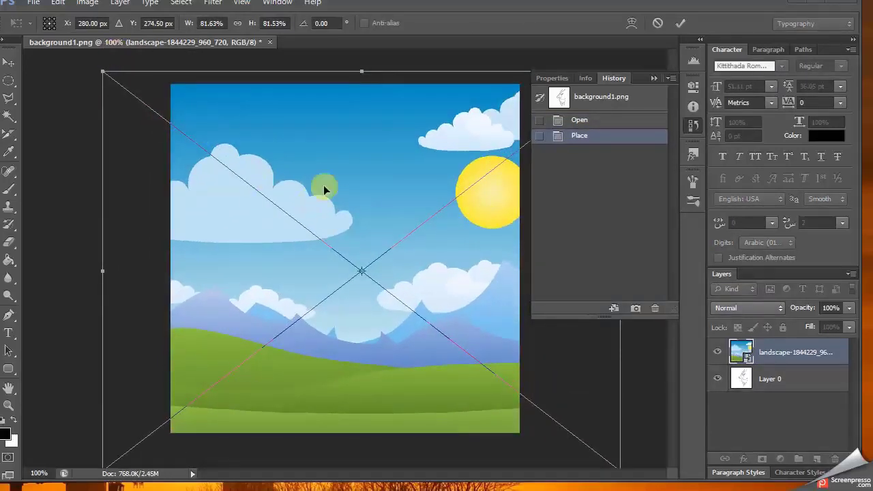
drag(321, 185, 277, 146)
double_click(318, 151)
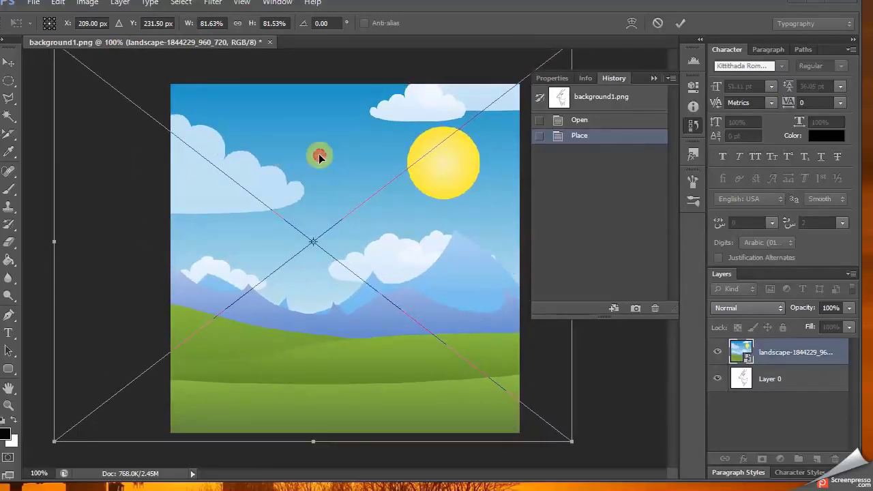
Rasterize the landscape layer and move it beneath the gazelle's Layer 0
key(m)
right_click(749, 354)
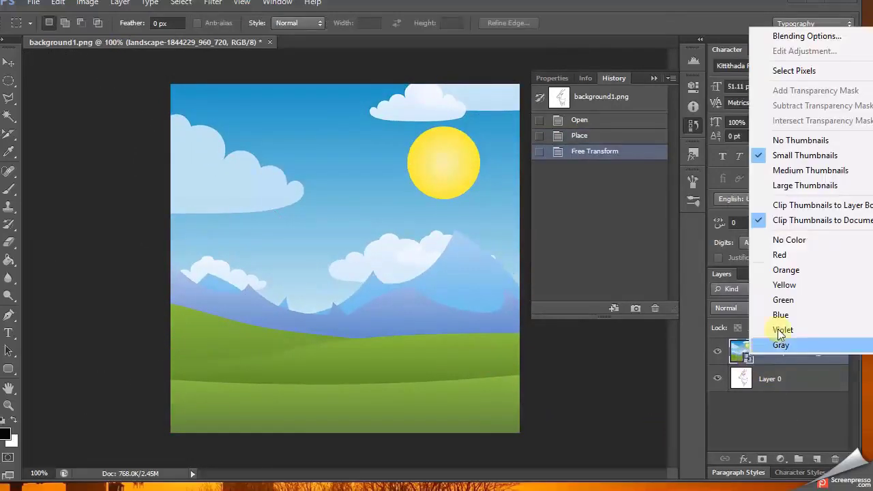
click(793, 351)
right_click(796, 349)
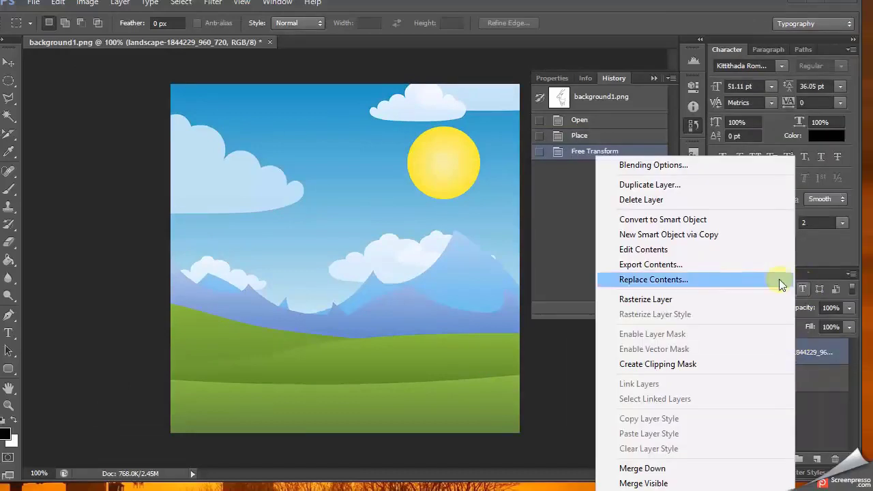
click(678, 302)
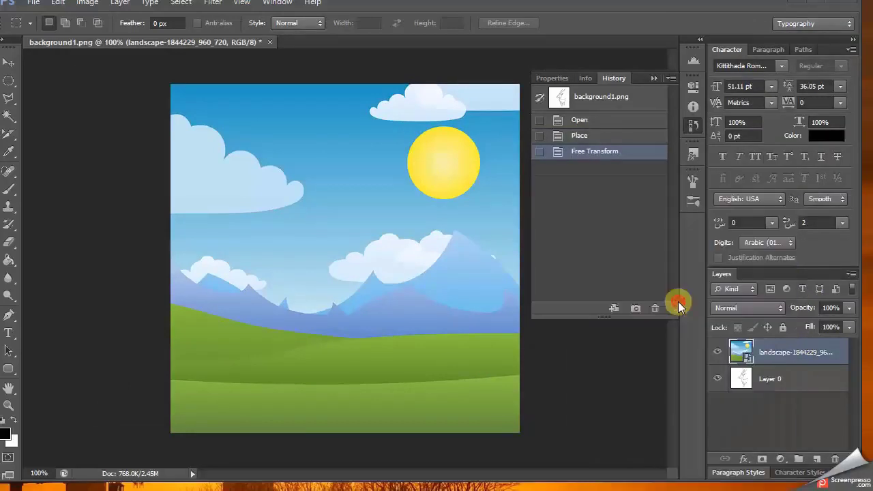
drag(779, 352, 780, 394)
Magic-wand and delete the white background around the gazelle on Layer 0, then deselect
click(770, 358)
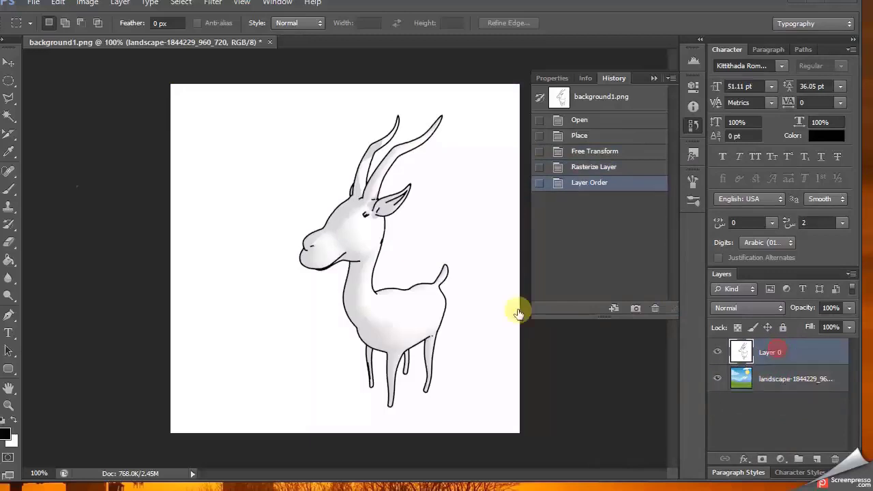
click(10, 114)
click(208, 171)
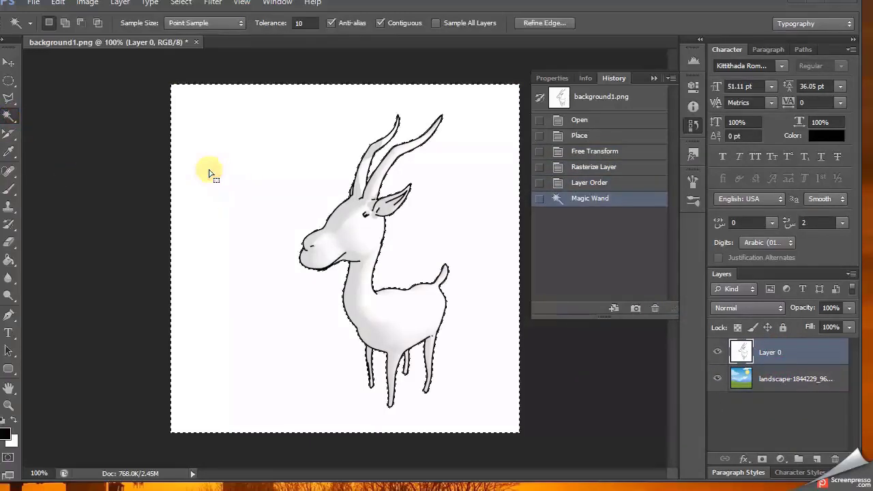
key(Delete)
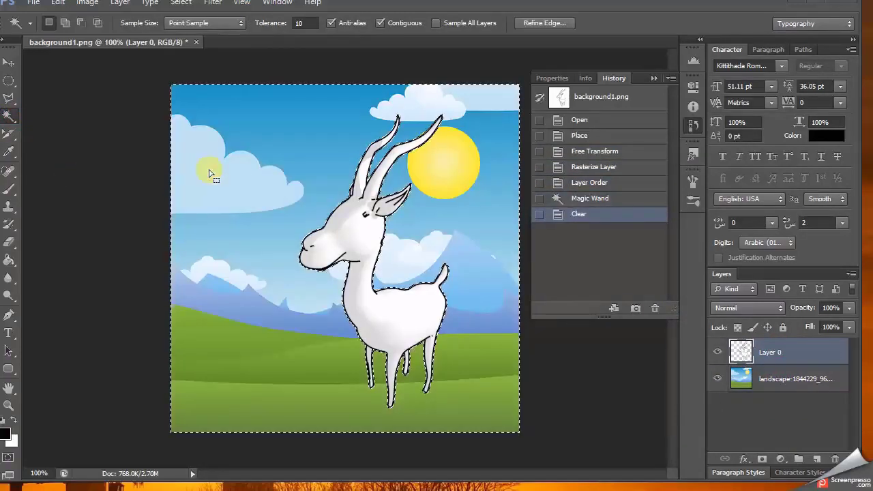
key(ctrl+d)
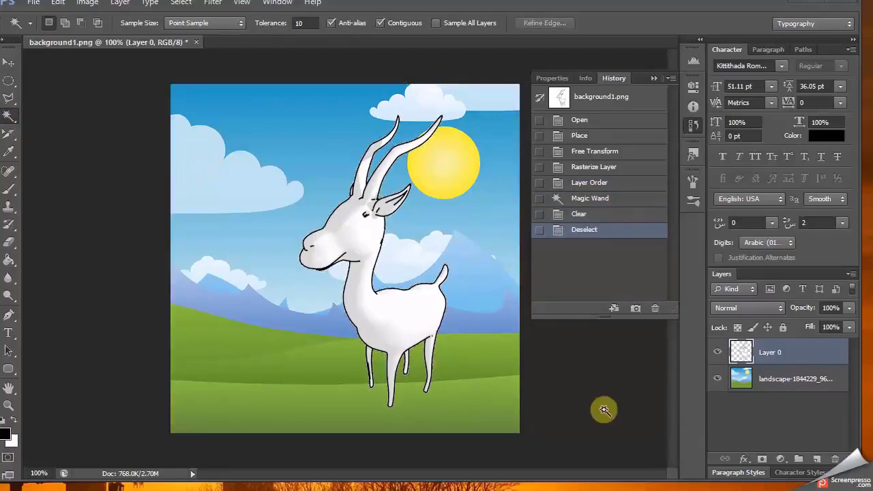
right_click(809, 355)
click(705, 182)
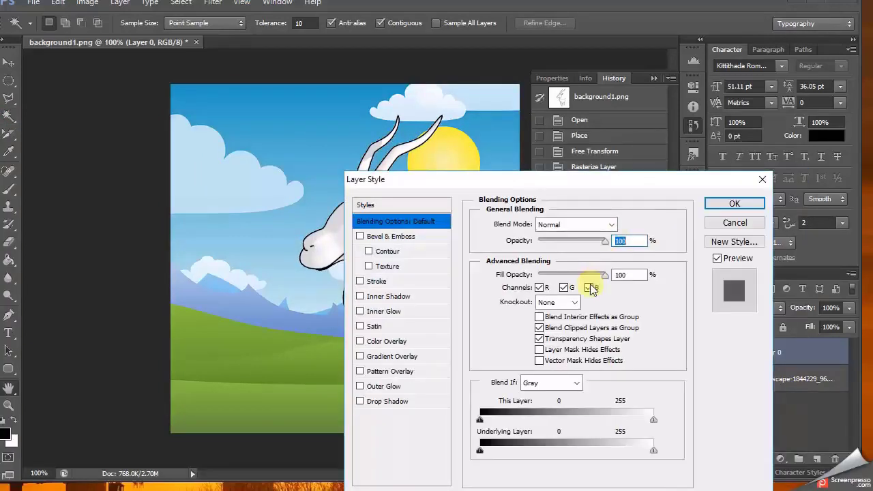
Add a drop shadow of size 4 to the gazelle layer
click(382, 401)
drag(475, 180, 629, 163)
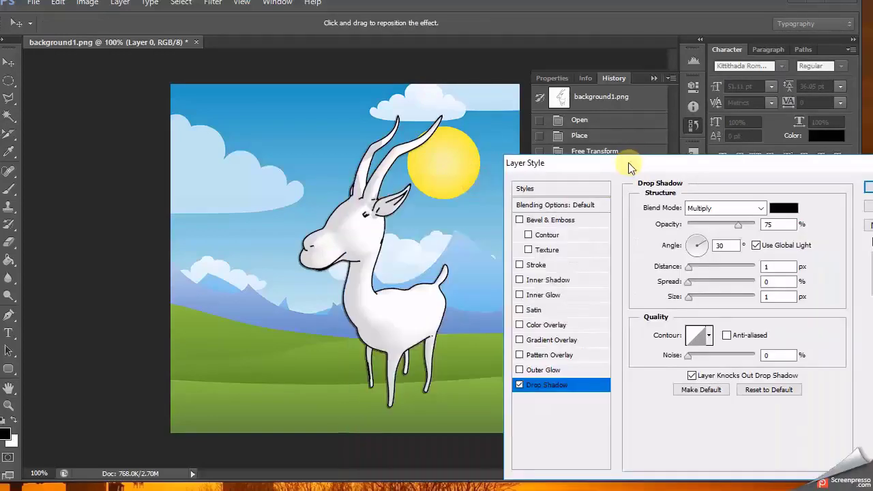
drag(688, 297, 693, 300)
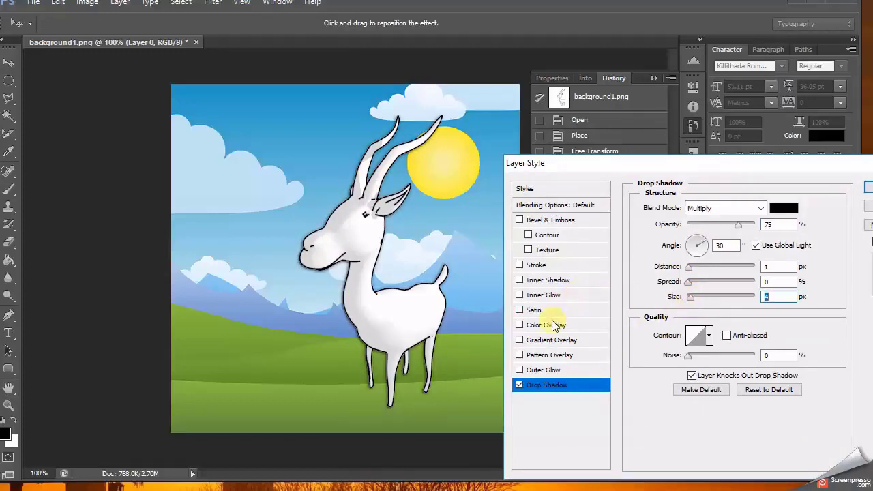
Add a thicker black stroke positioned outside the gazelle's edge and apply the styles
click(537, 268)
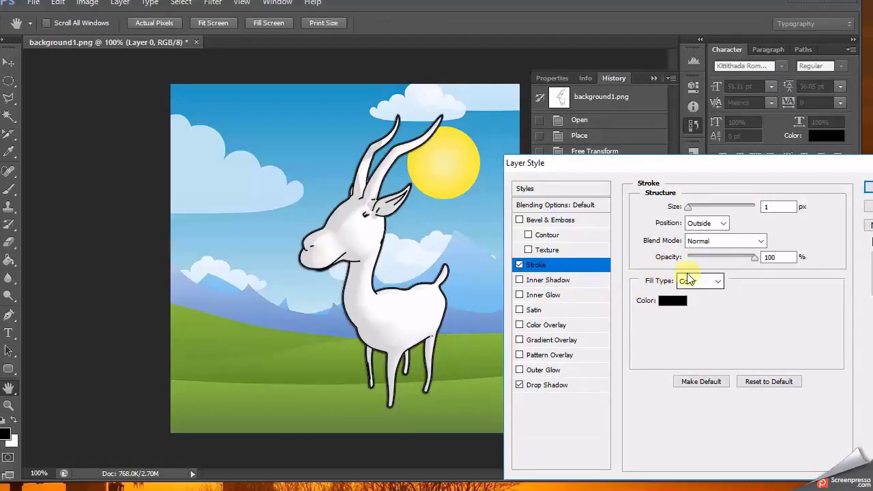
click(706, 223)
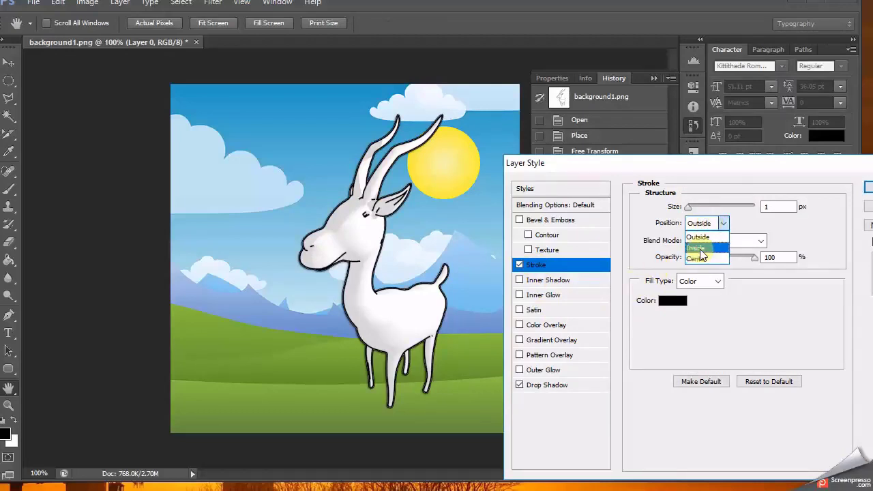
click(700, 249)
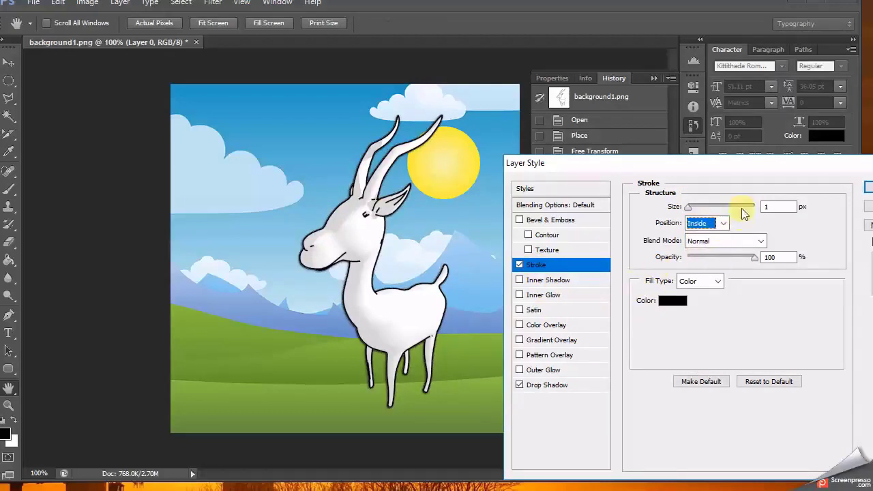
click(691, 208)
drag(691, 208, 685, 209)
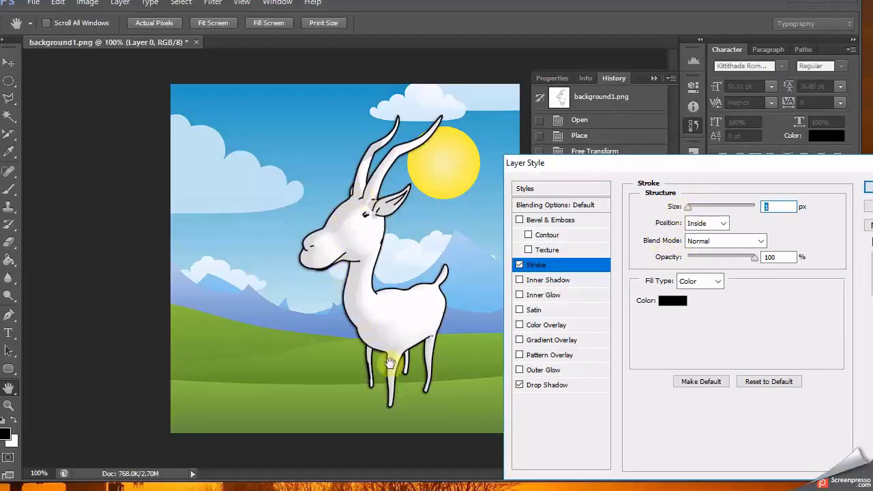
click(698, 223)
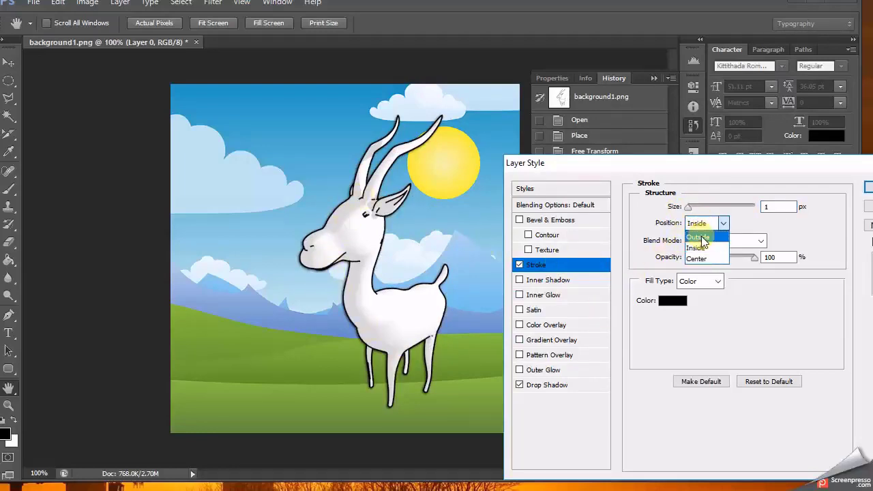
click(700, 233)
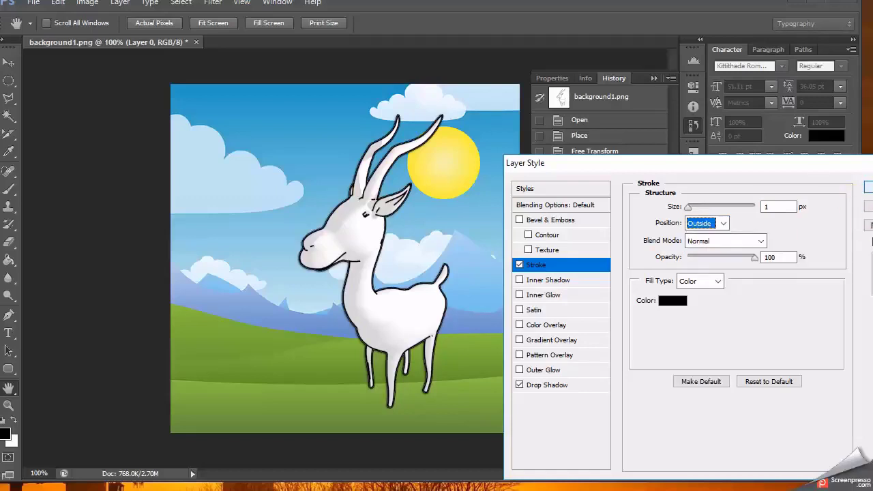
drag(810, 170, 623, 138)
click(703, 156)
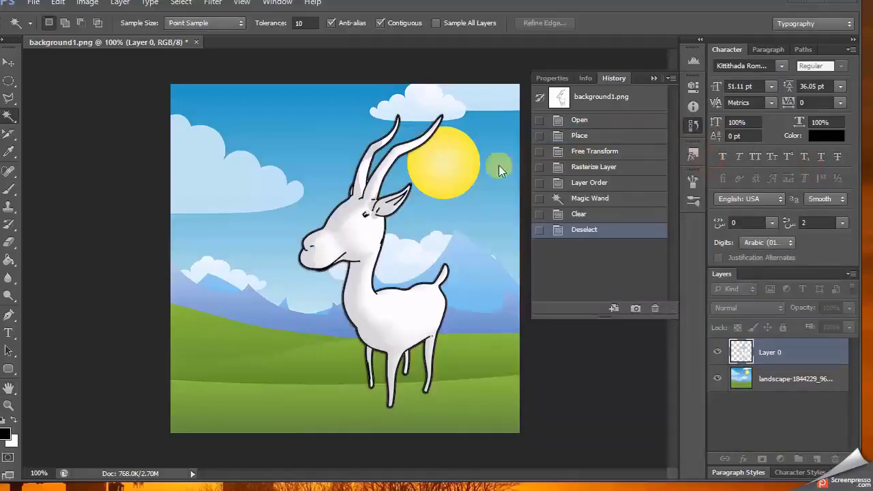
Save the composite in PNG format as background2.png, accepting the default PNG options
click(34, 3)
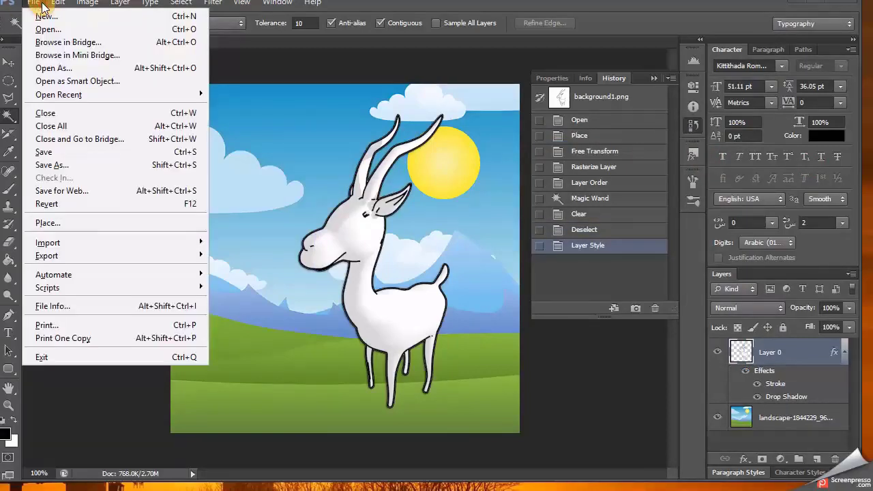
click(94, 167)
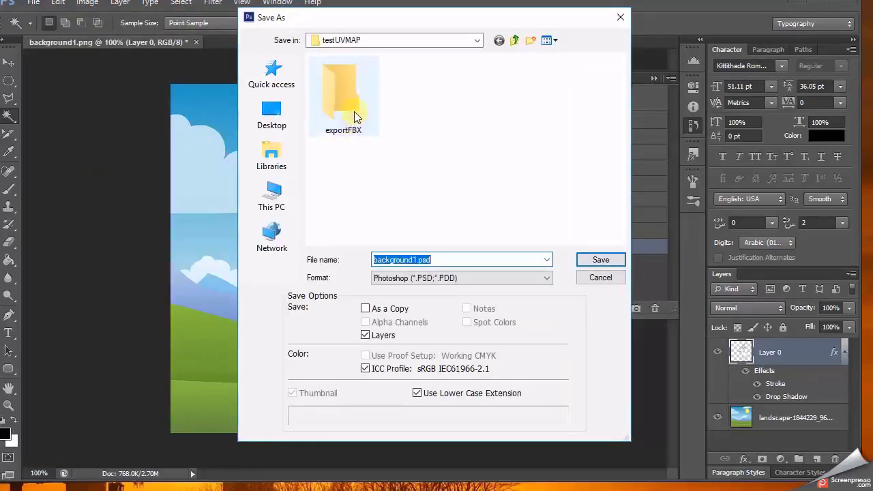
click(436, 278)
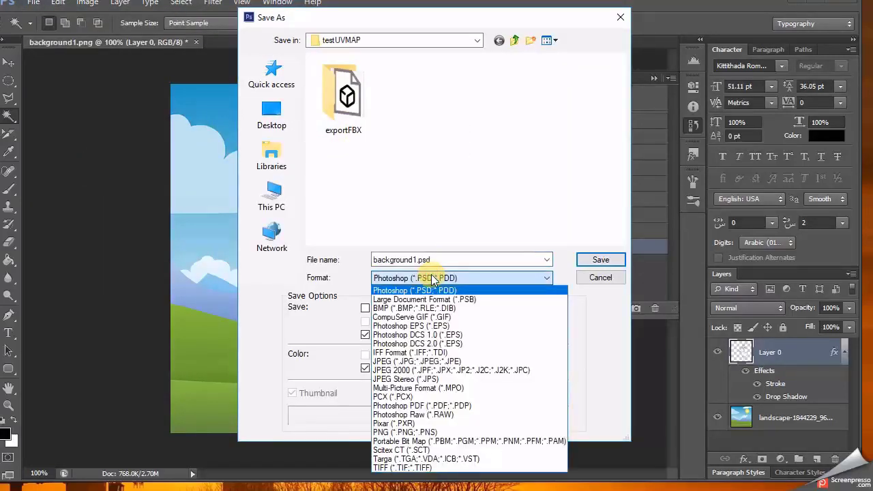
click(458, 432)
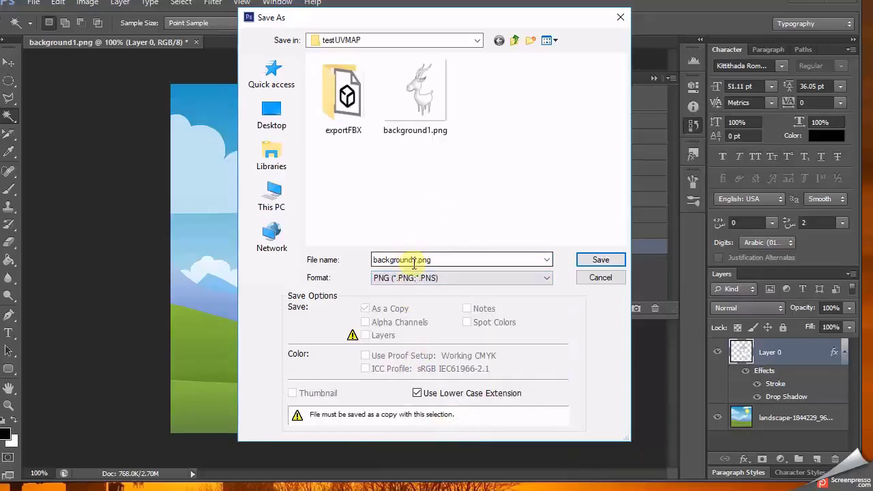
click(414, 261)
click(414, 261)
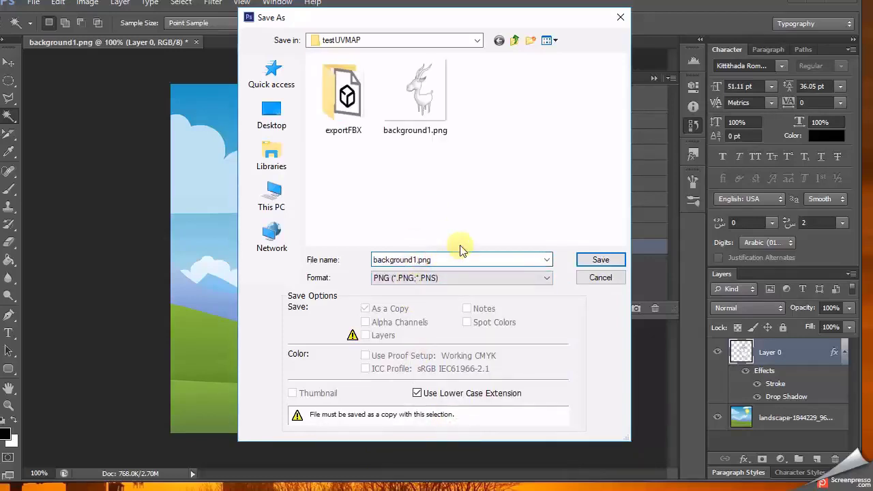
text(2)
key(Return)
click(369, 161)
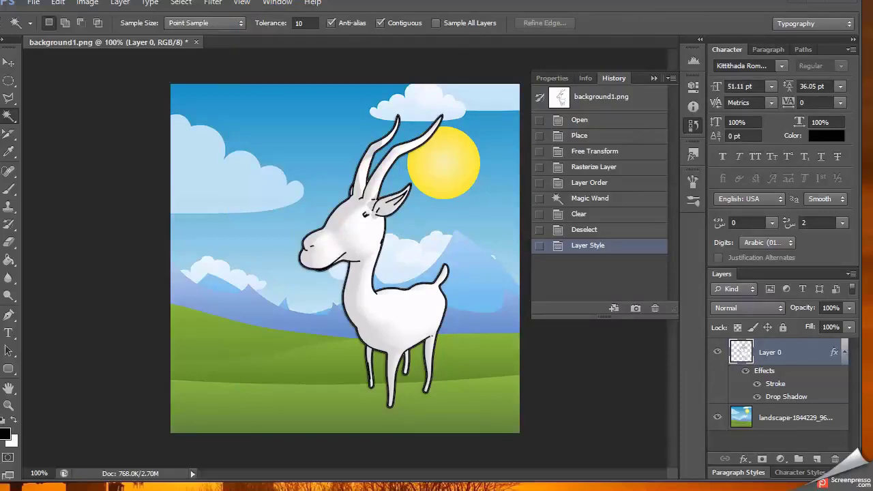
Preview background2.png and background1.png in testUVMAP, then select the exportFBX folder
key(alt+Tab)
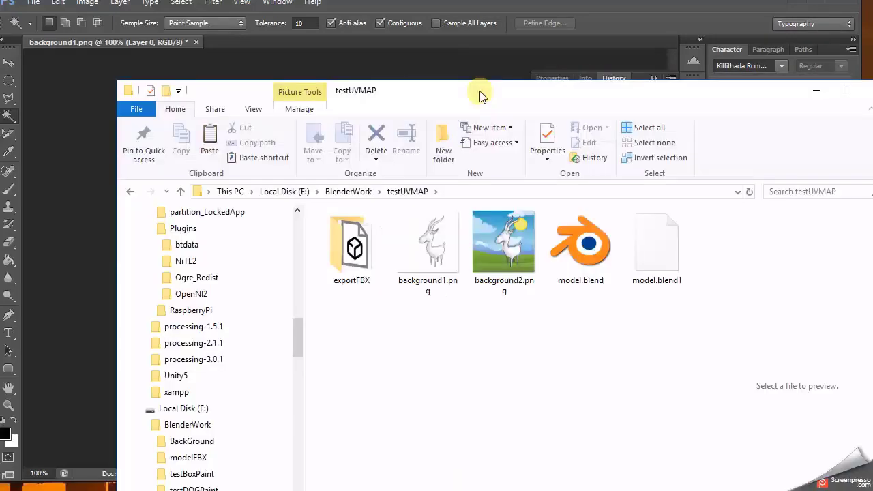
click(512, 263)
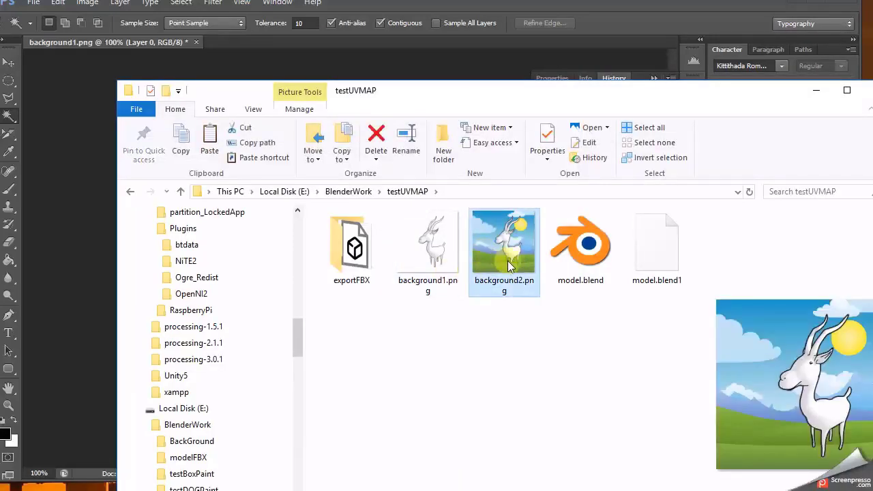
click(451, 263)
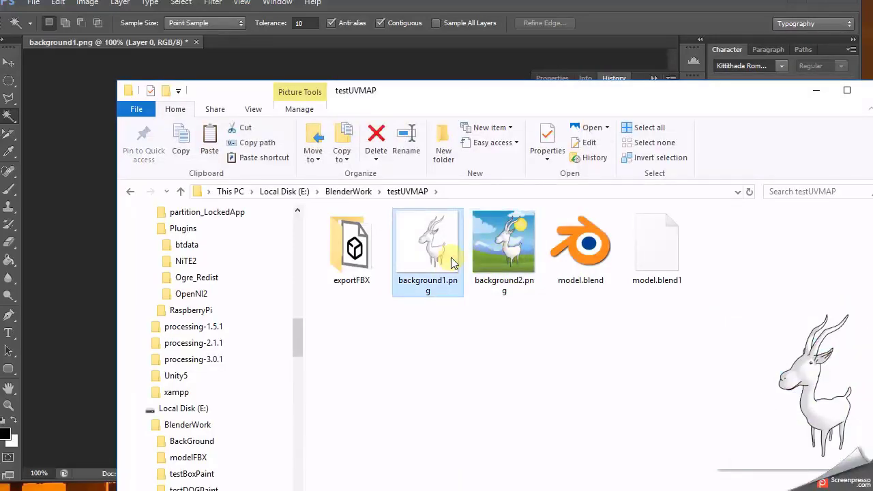
click(358, 253)
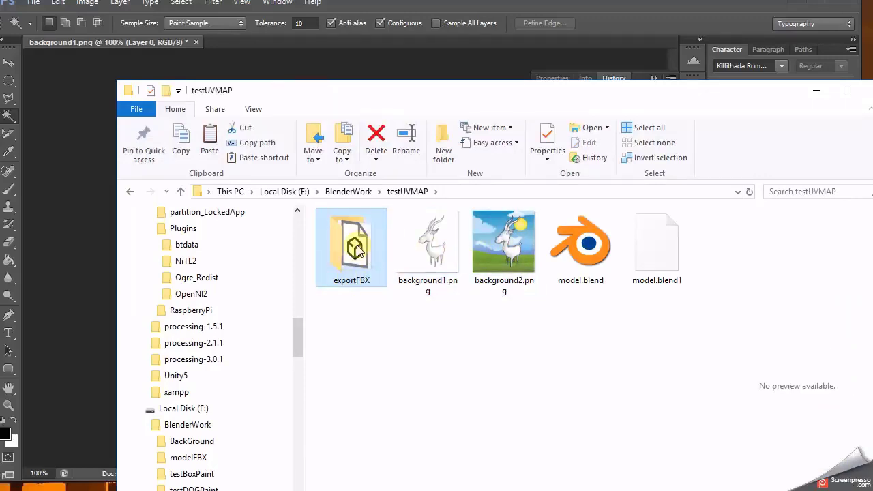